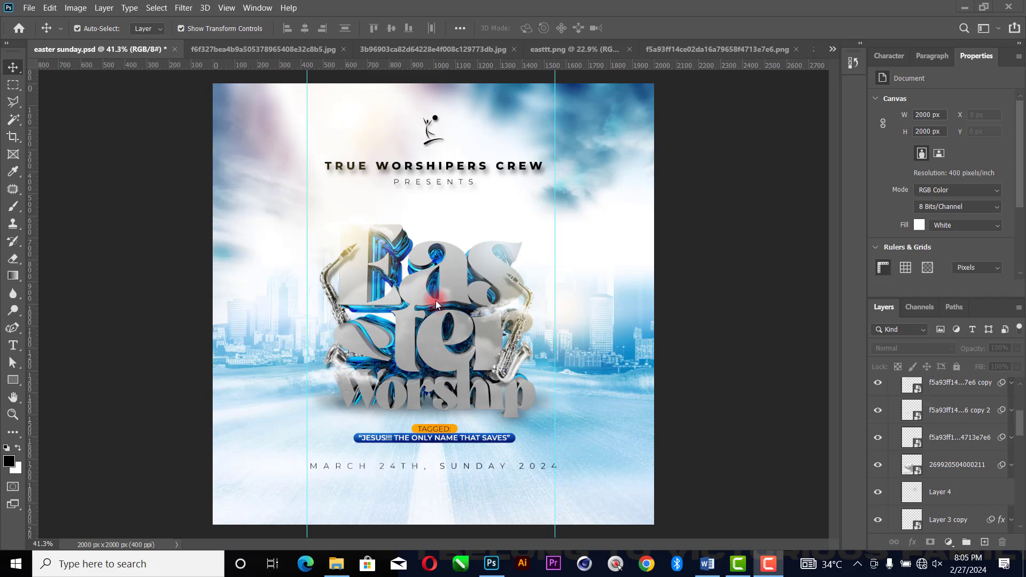
Look through the open source images for the flyer, ending back at easter sunday.psd
left_click(253, 50)
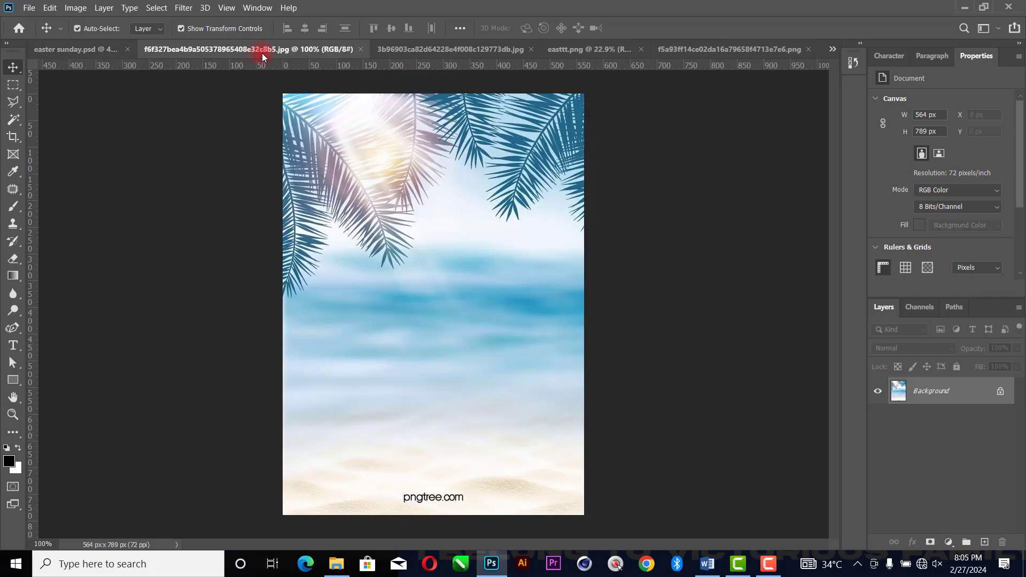
left_click(411, 50)
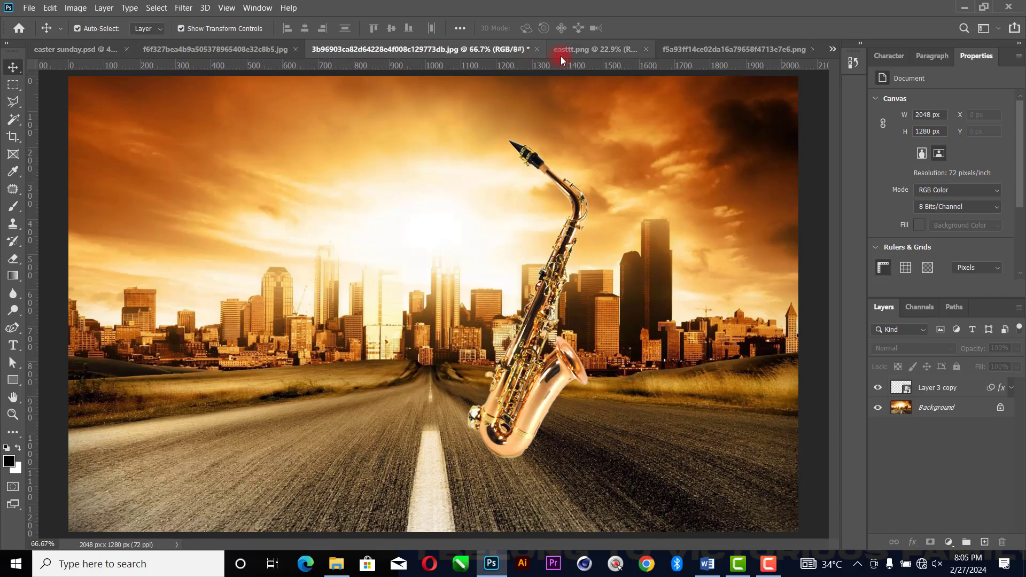
left_click(566, 54)
left_click(705, 52)
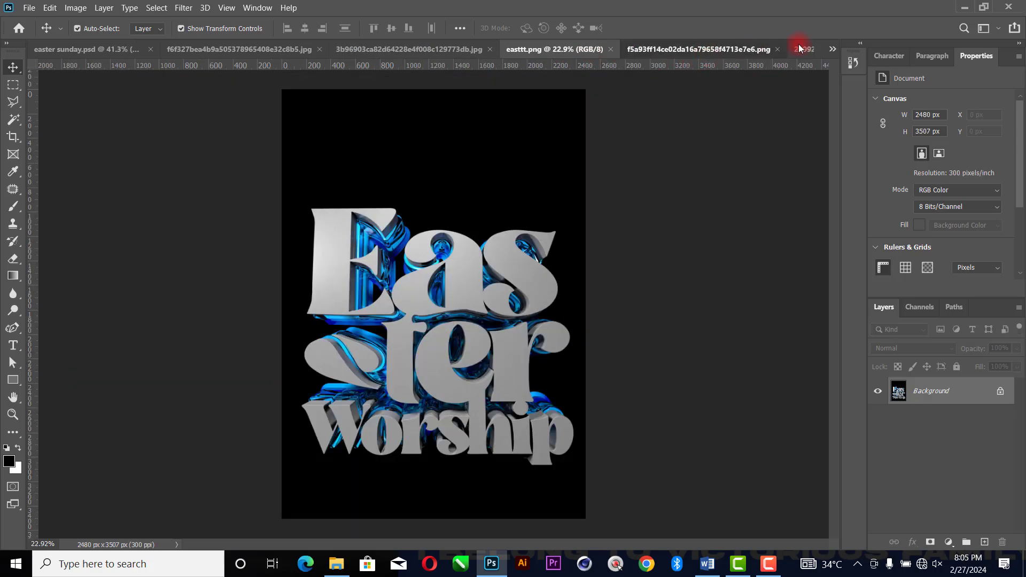
left_click(792, 49)
left_click(833, 49)
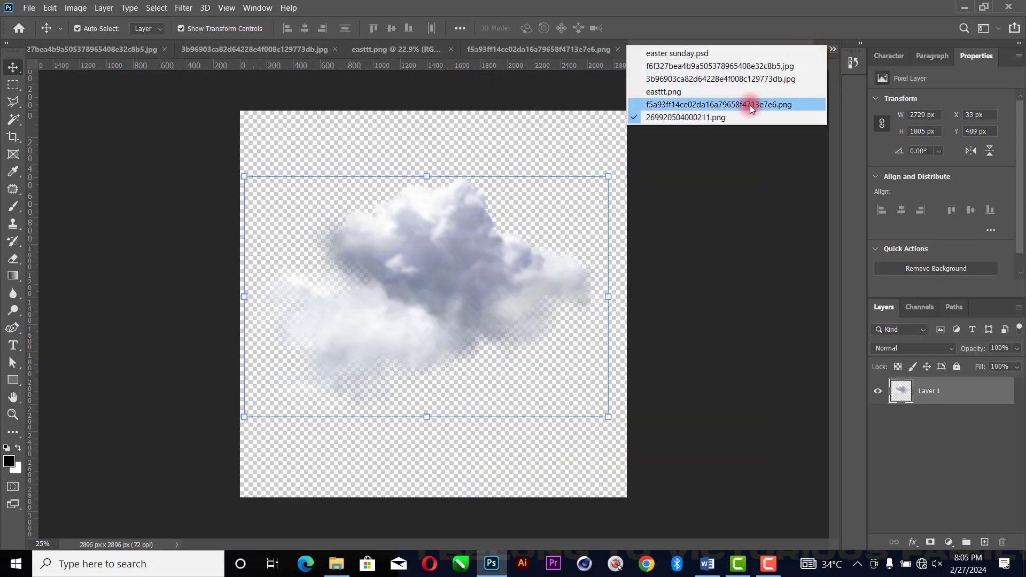
left_click(673, 53)
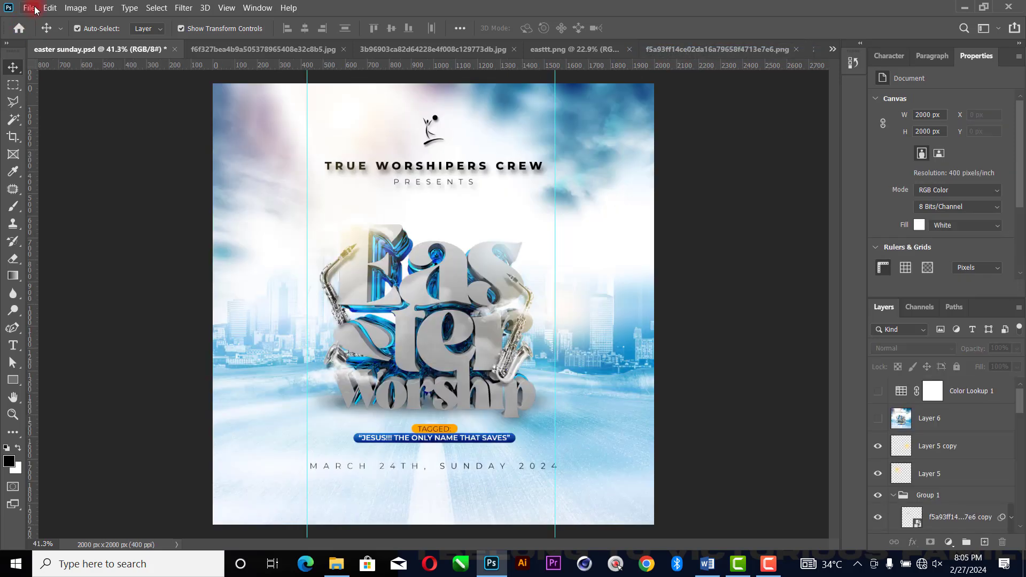
Create a new 5 x 5 inch document at 300 pixels/inch in RGB Color with a white background
left_click(29, 7)
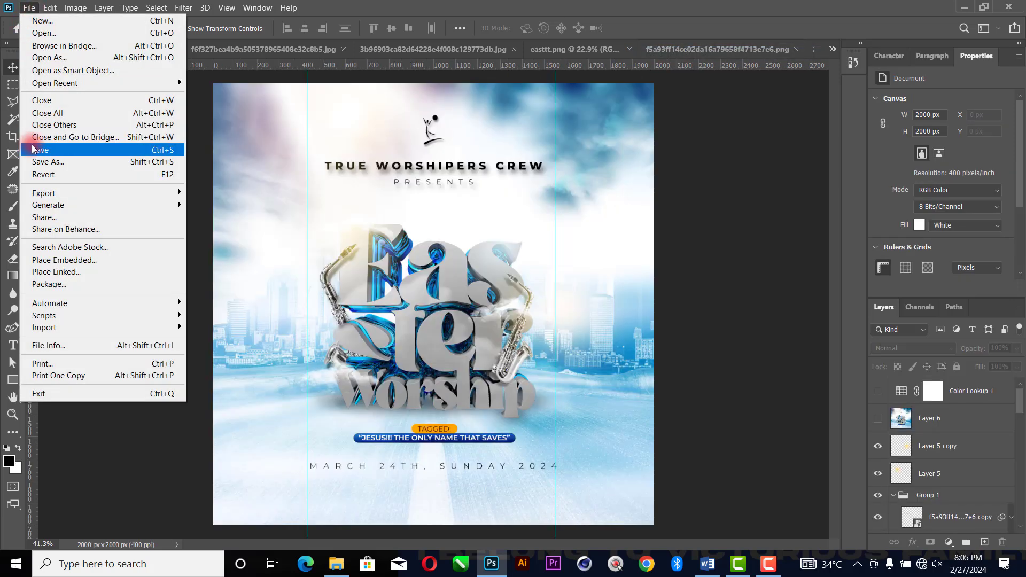
left_click(62, 21)
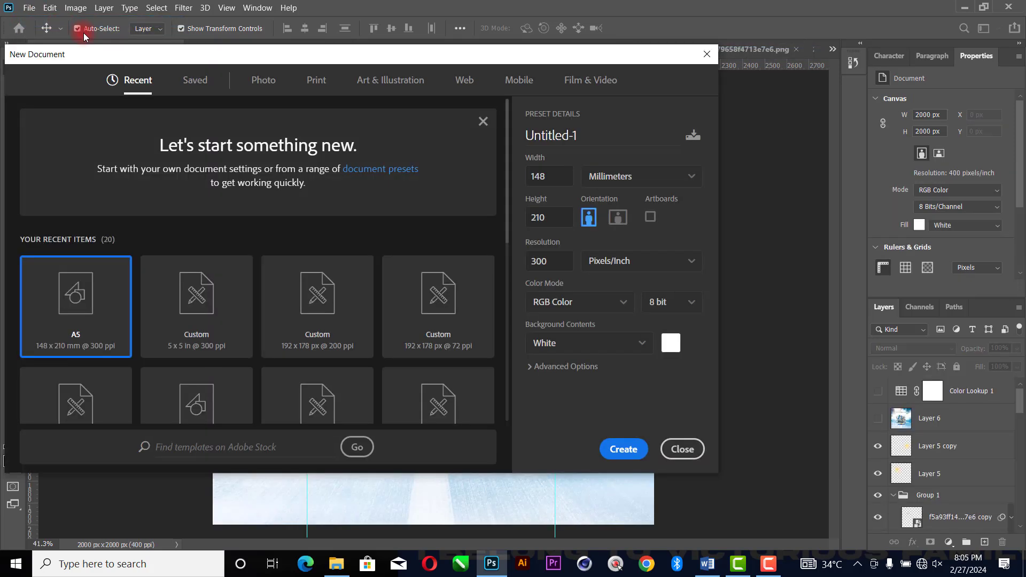
left_click(598, 182)
left_click(618, 222)
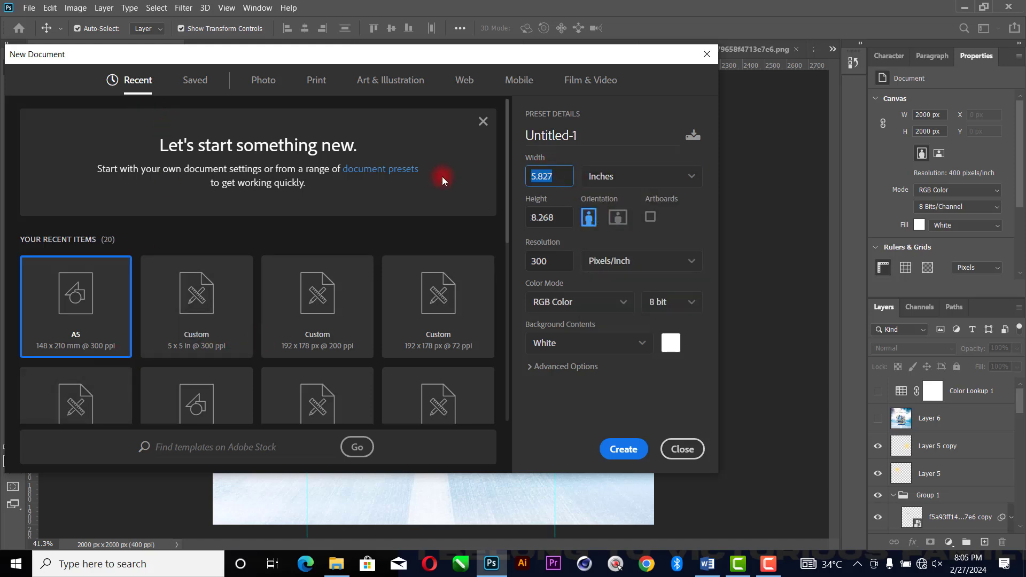
type("5")
key("Tab")
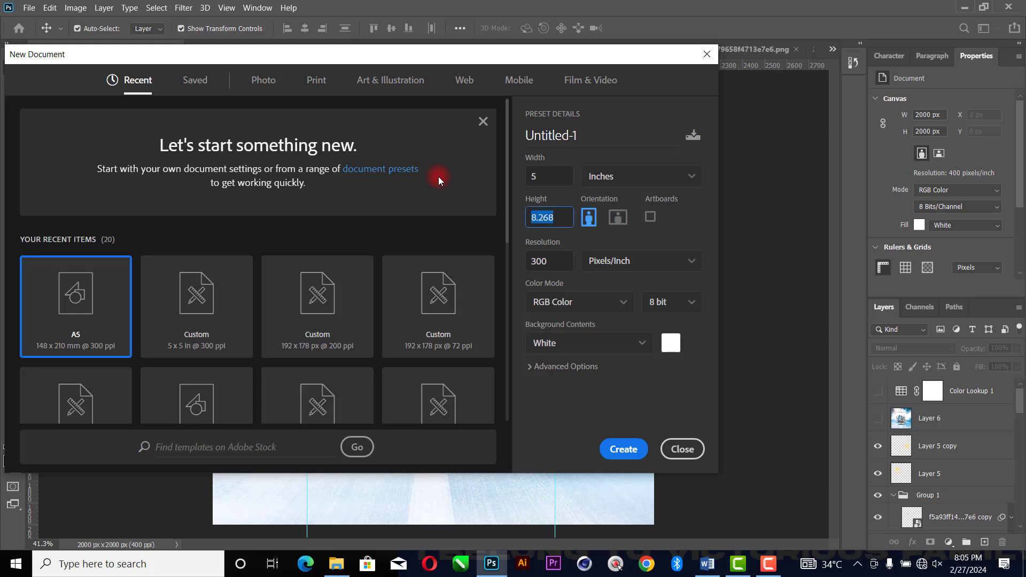
type("5")
left_click(625, 450)
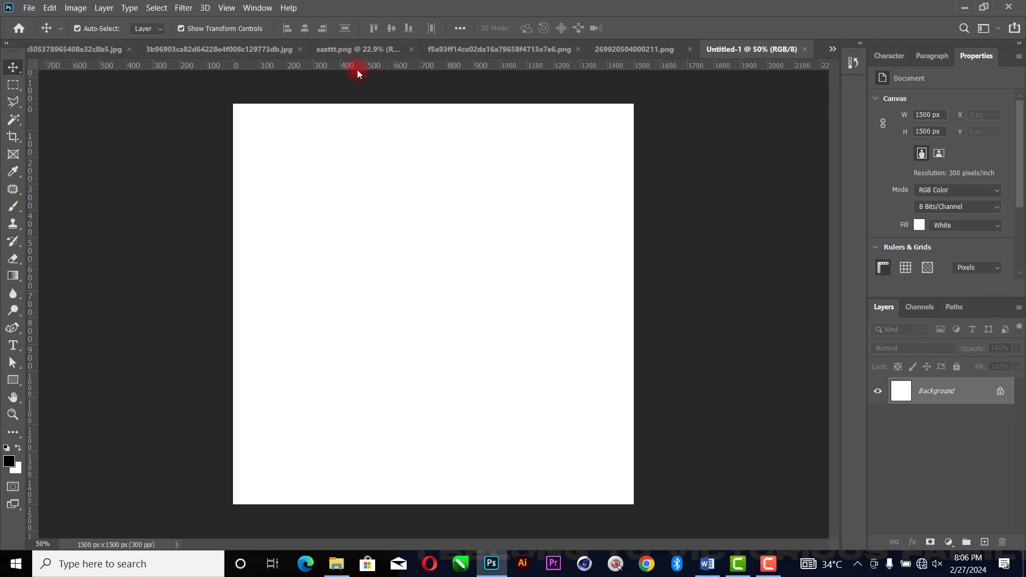
Copy the palm beach image into the new document and scale it to about 287% so it covers the canvas
left_click(69, 49)
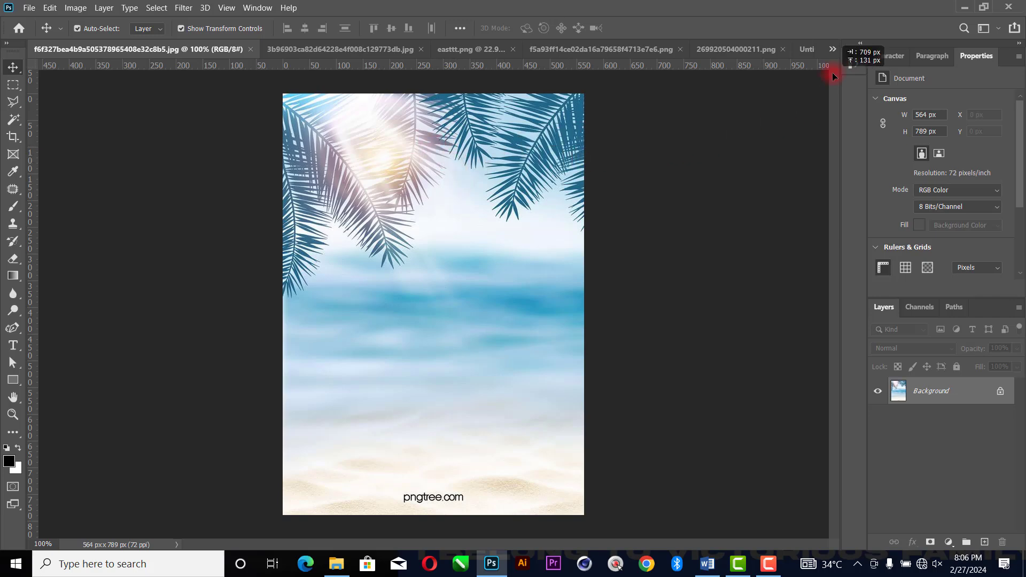
left_click_drag(806, 51, 469, 288)
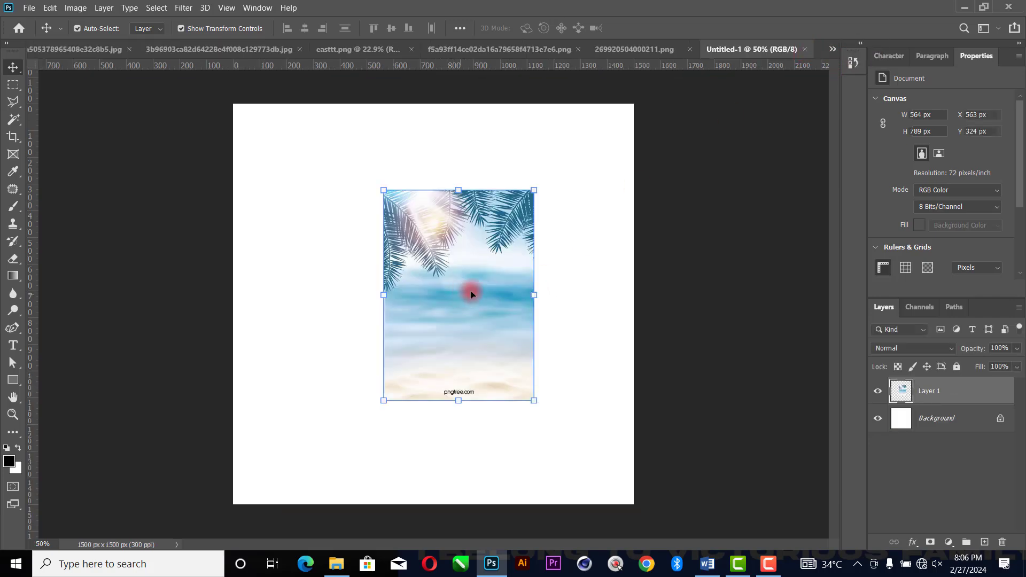
left_click_drag(538, 289, 780, 278)
left_click_drag(648, 252, 439, 291)
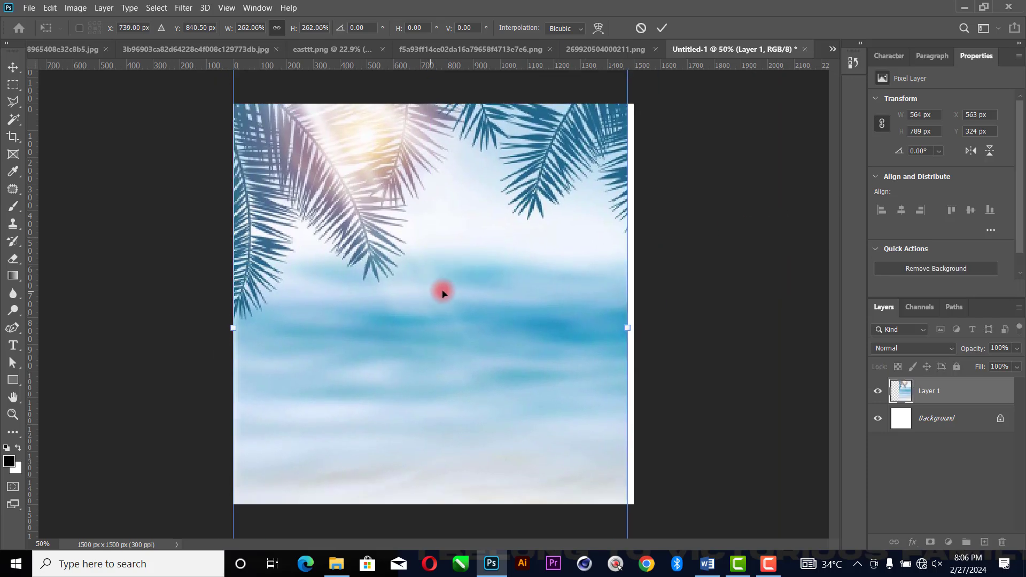
left_click_drag(630, 327, 664, 304)
mouse_move(554, 325)
left_mouse_down()
mouse_move(544, 325)
mouse_move(553, 314)
left_mouse_up()
left_click(669, 29)
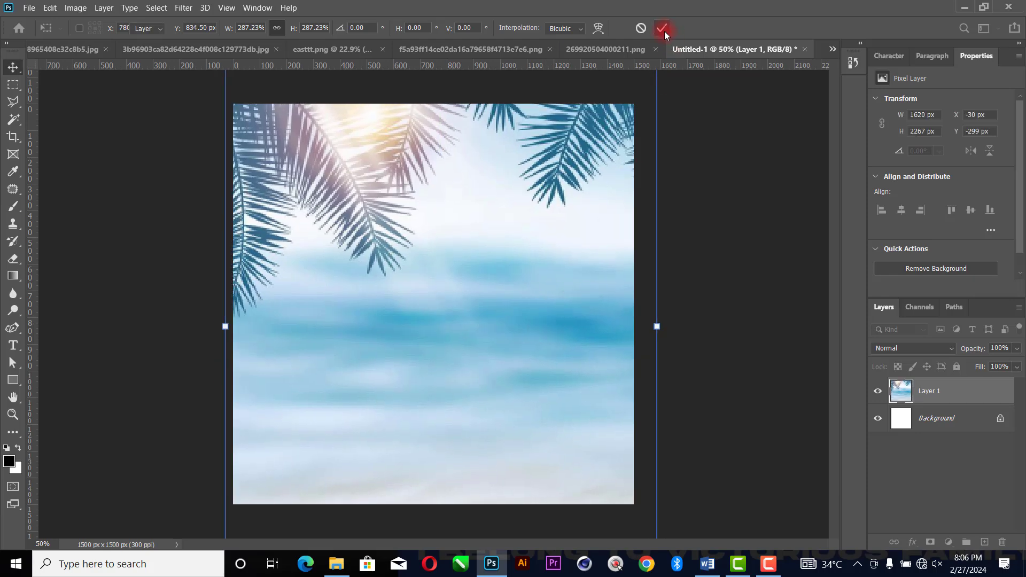
Apply a Gaussian Blur with a 25 pixel radius to the beach layer
left_click(182, 8)
mouse_move(207, 150)
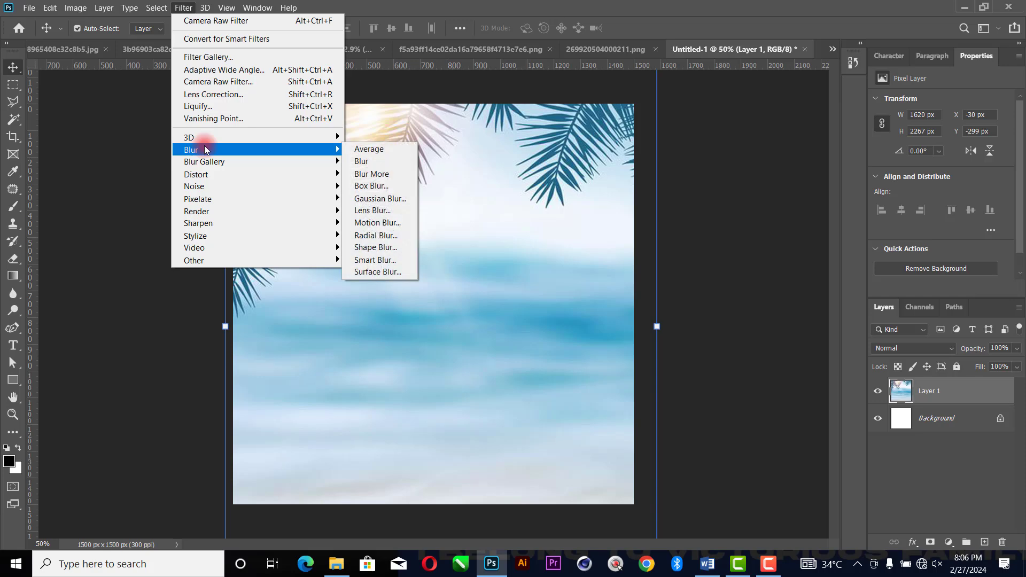
left_click(380, 198)
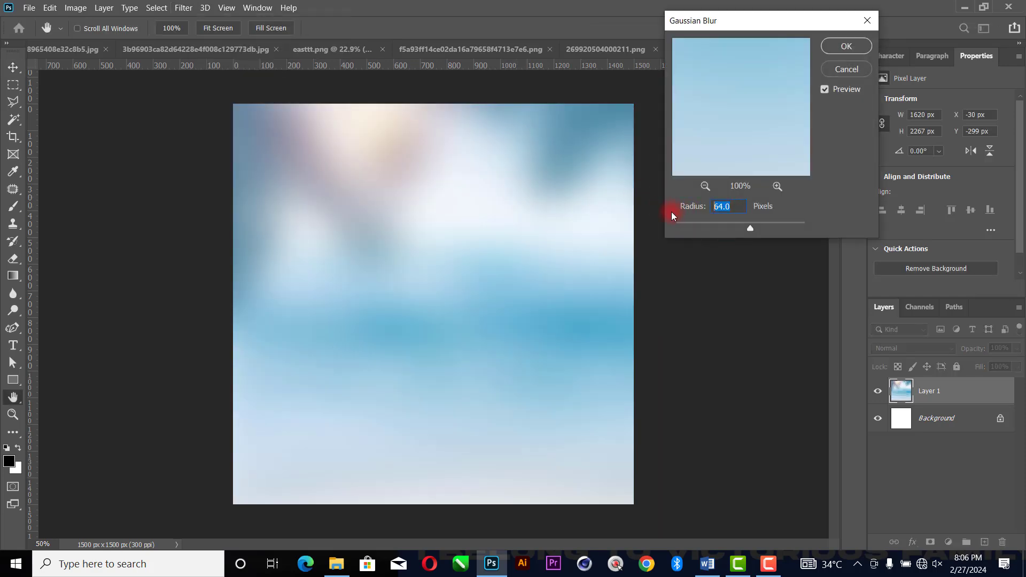
type("25")
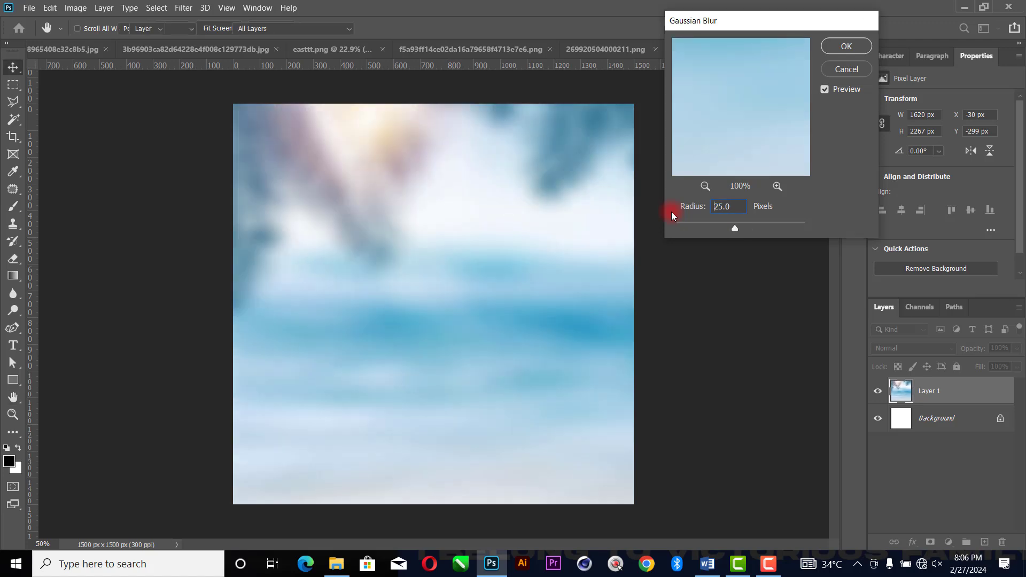
key("Return")
Apply the Camera Raw Filter to the blurred beach layer with Vibrance +28 and Texture +13
left_click(185, 8)
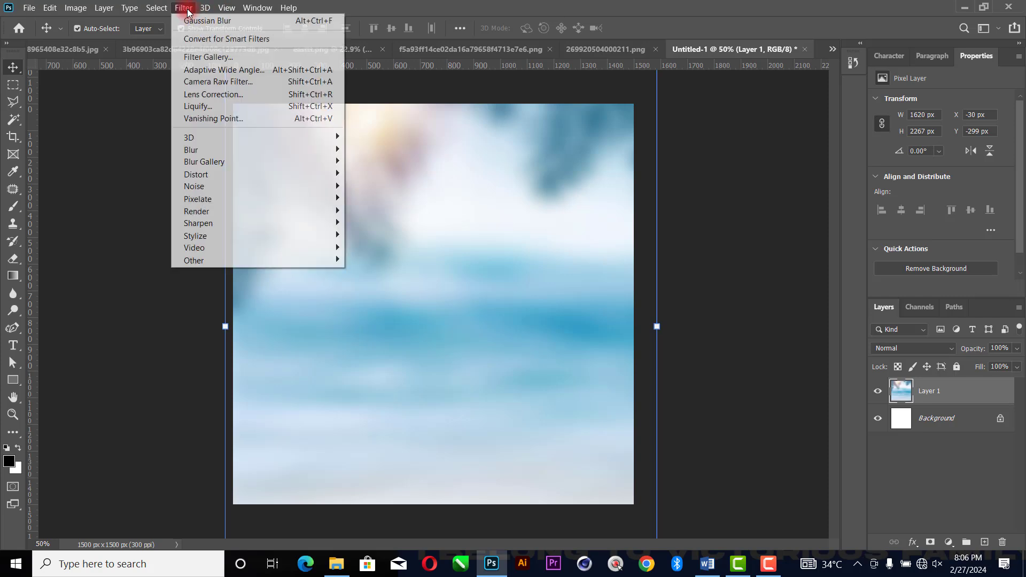
left_click(200, 83)
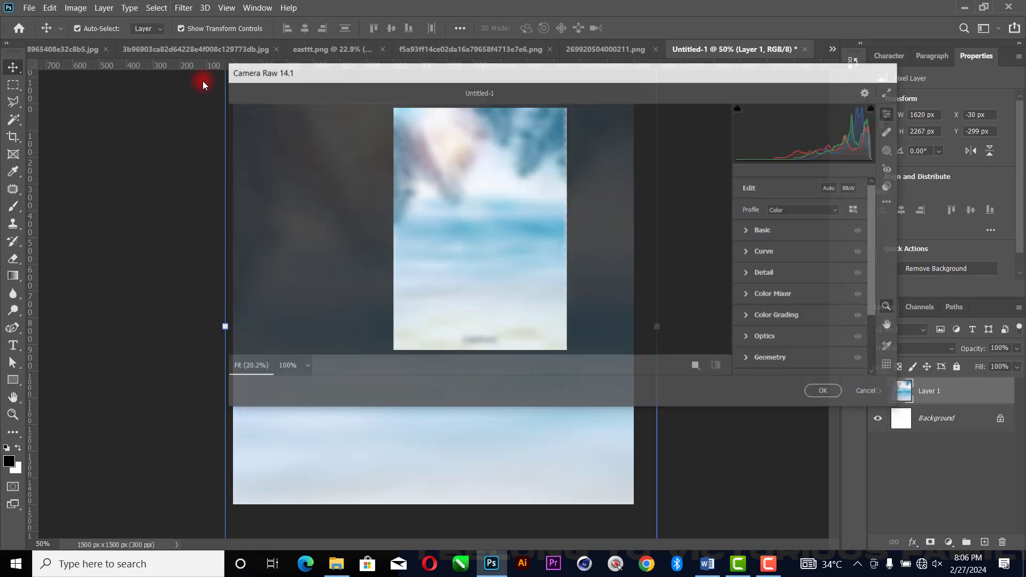
left_click(749, 231)
scroll(810, 336, "down", 3)
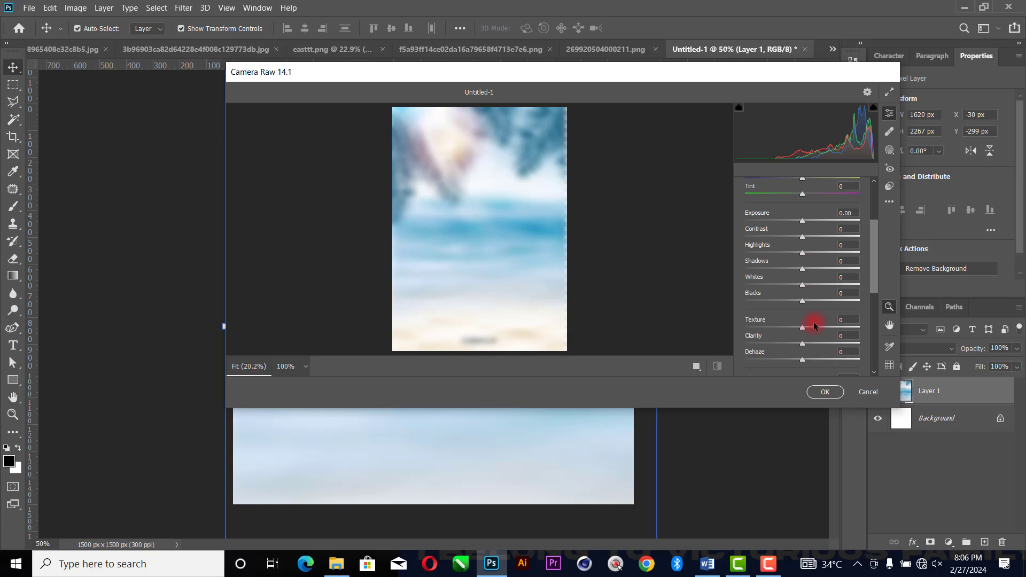
left_click_drag(804, 286, 829, 289)
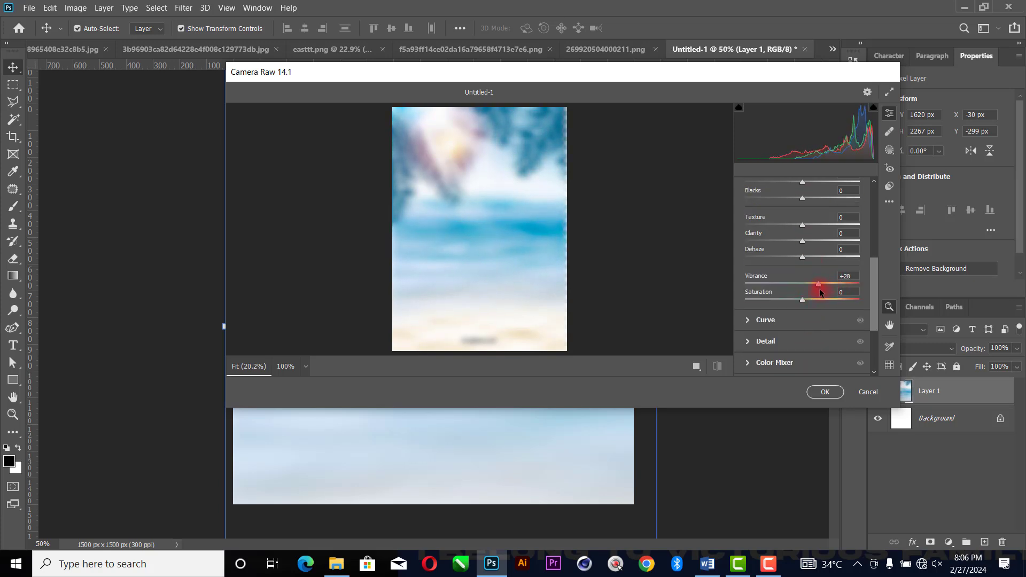
left_click_drag(802, 224, 811, 227)
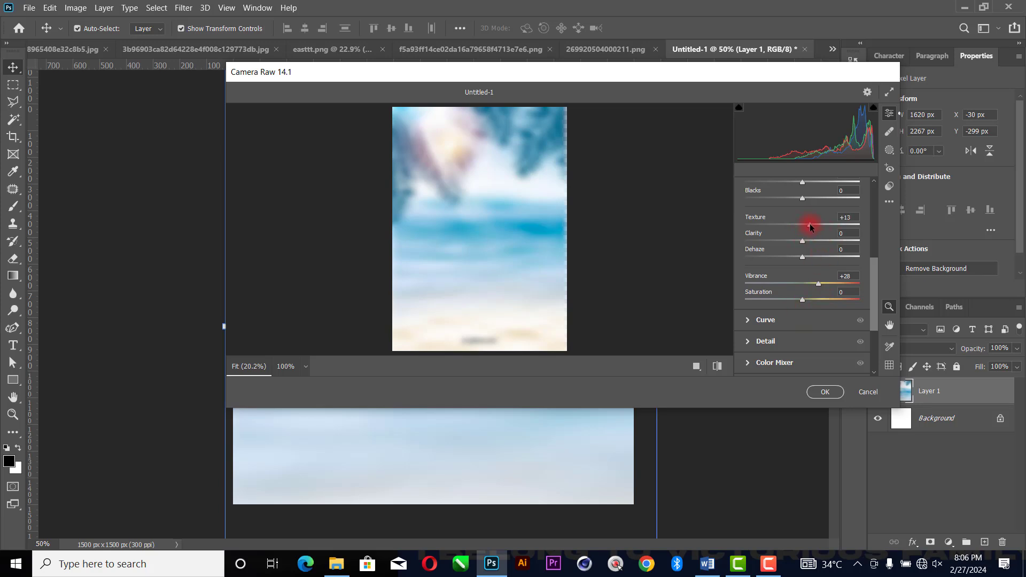
left_click(825, 392)
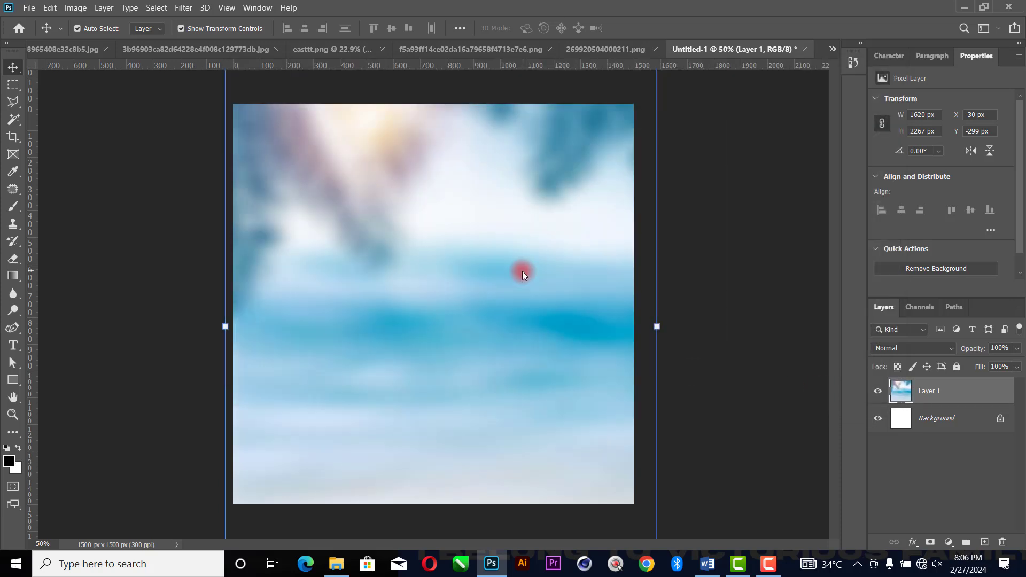
Shift the blurred beach layer down to a Y position of about -233 px, and close the beach source image
left_click(704, 167)
mouse_move(452, 235)
left_mouse_down()
mouse_move(460, 220)
mouse_move(460, 252)
mouse_move(458, 238)
left_mouse_up()
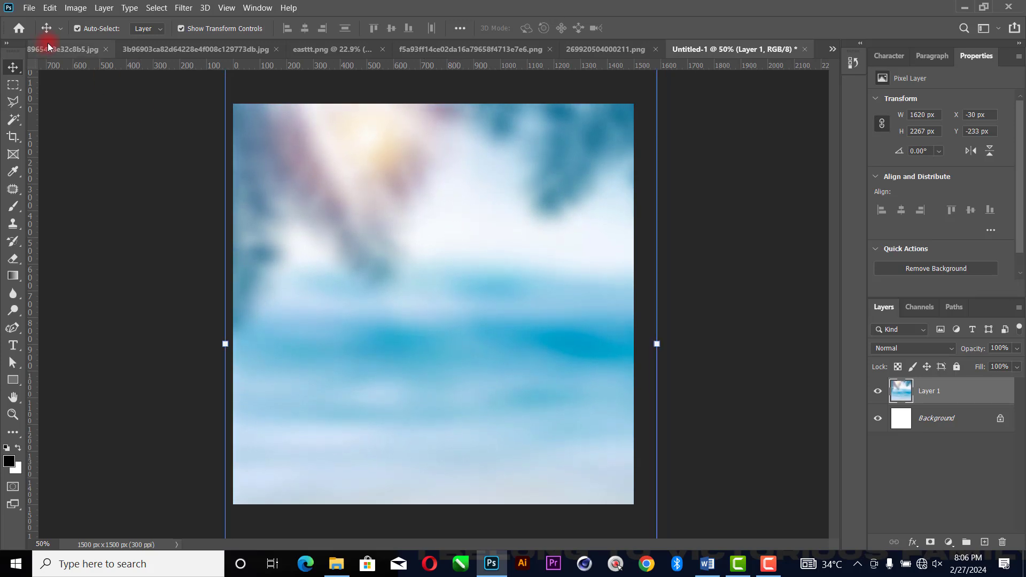
left_click(45, 48)
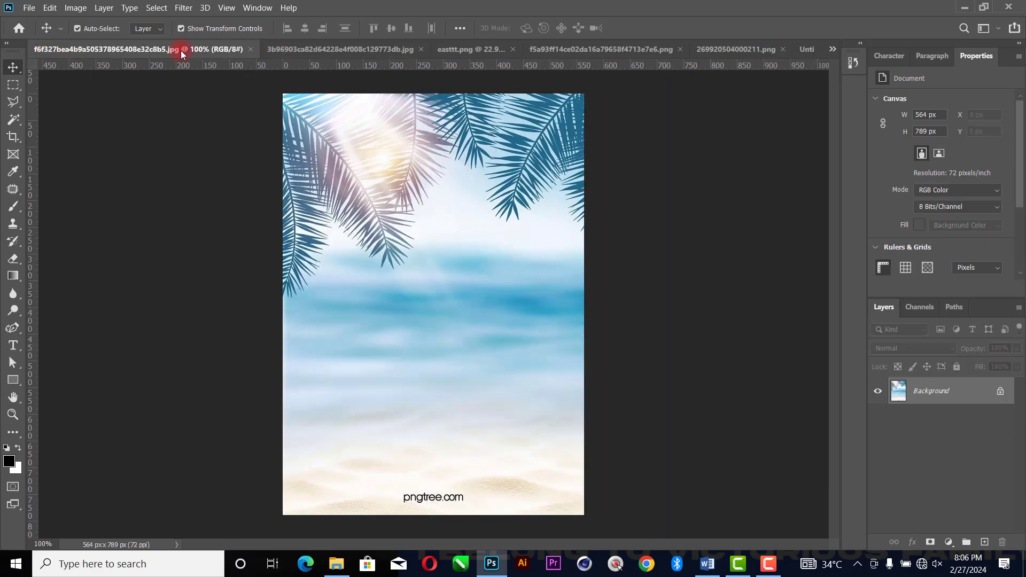
left_click(250, 49)
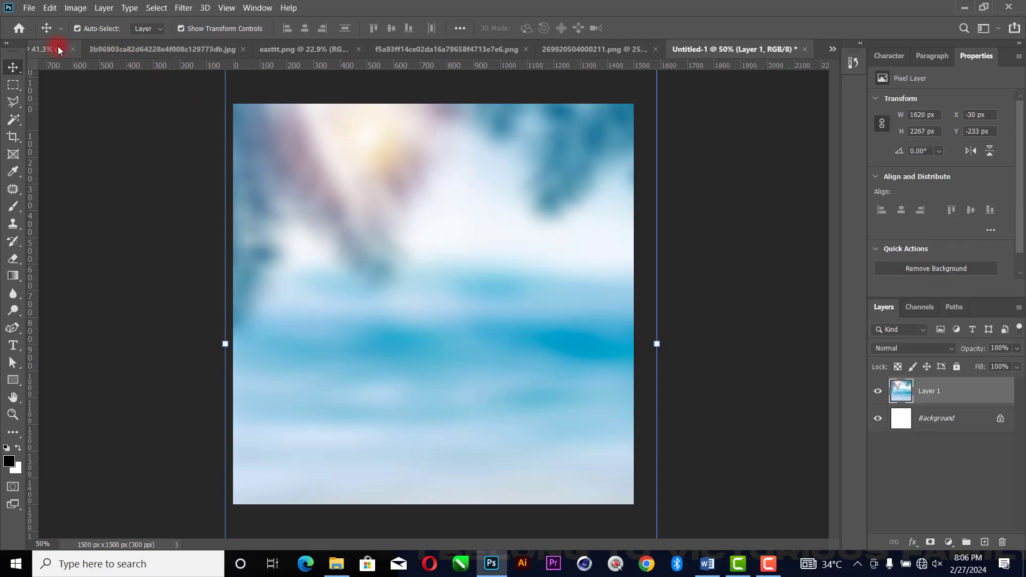
Unlock the background layer of the orange city road image and copy it into the new document above the beach layer
left_click(41, 50)
left_click(233, 54)
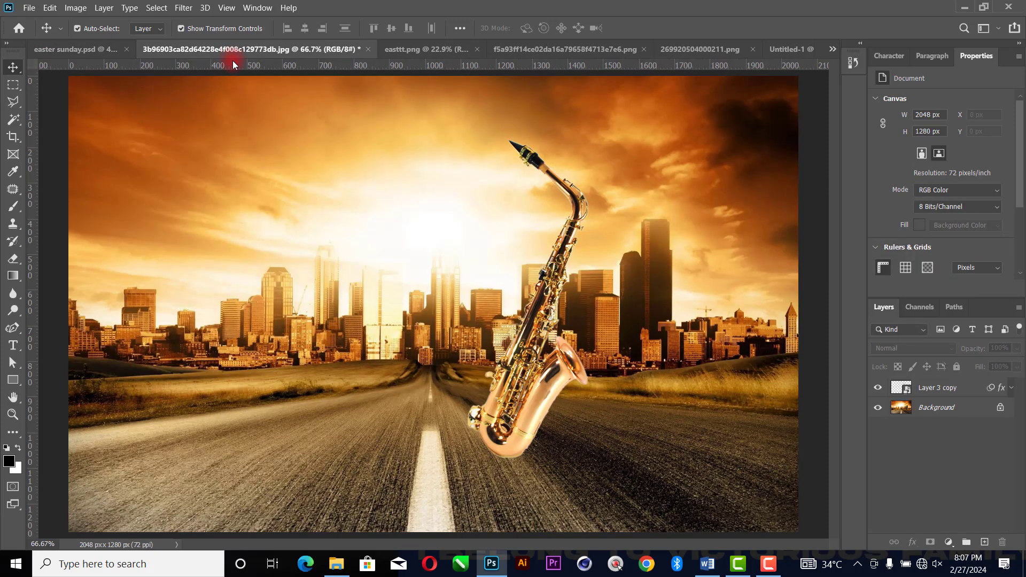
left_click_drag(282, 203, 650, 76)
left_click_drag(717, 232, 790, 44)
left_click(998, 409)
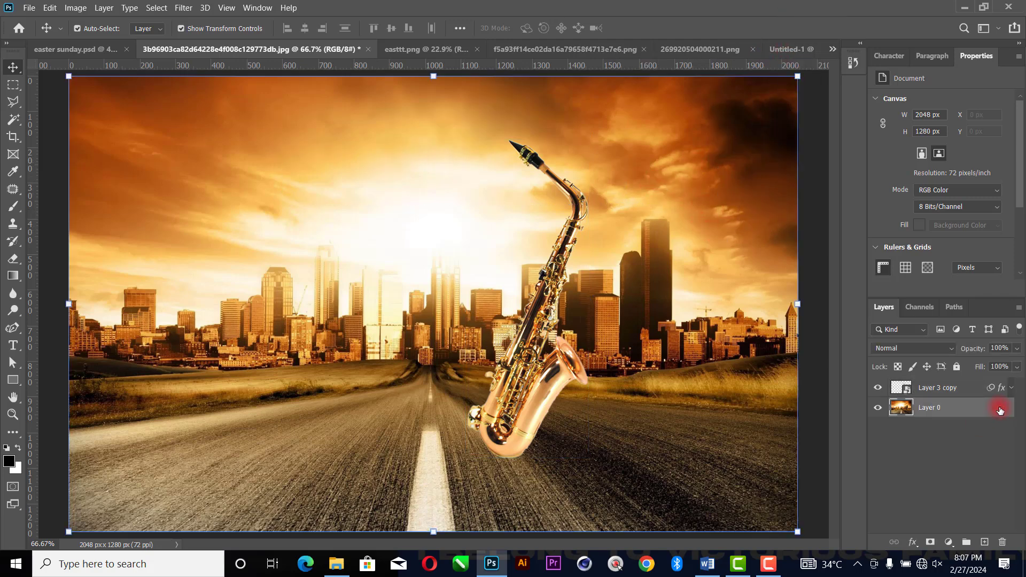
key("h")
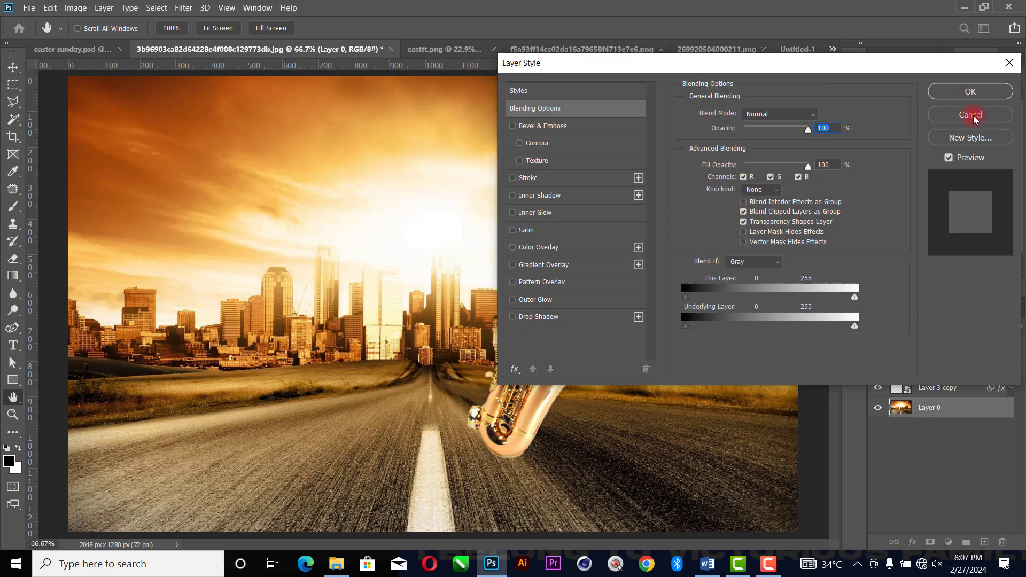
left_click(971, 114)
key("v")
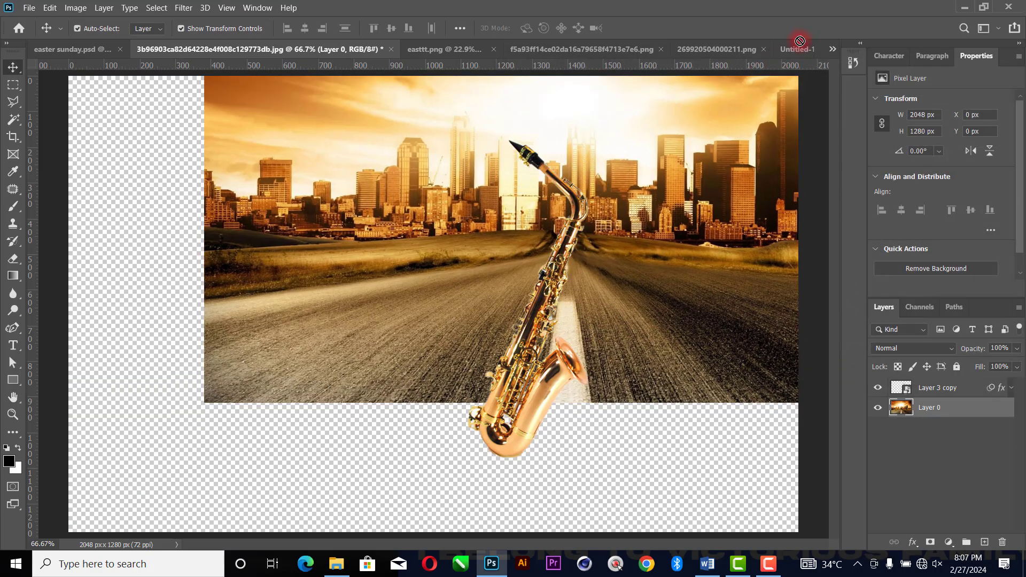
left_click_drag(799, 41, 488, 299)
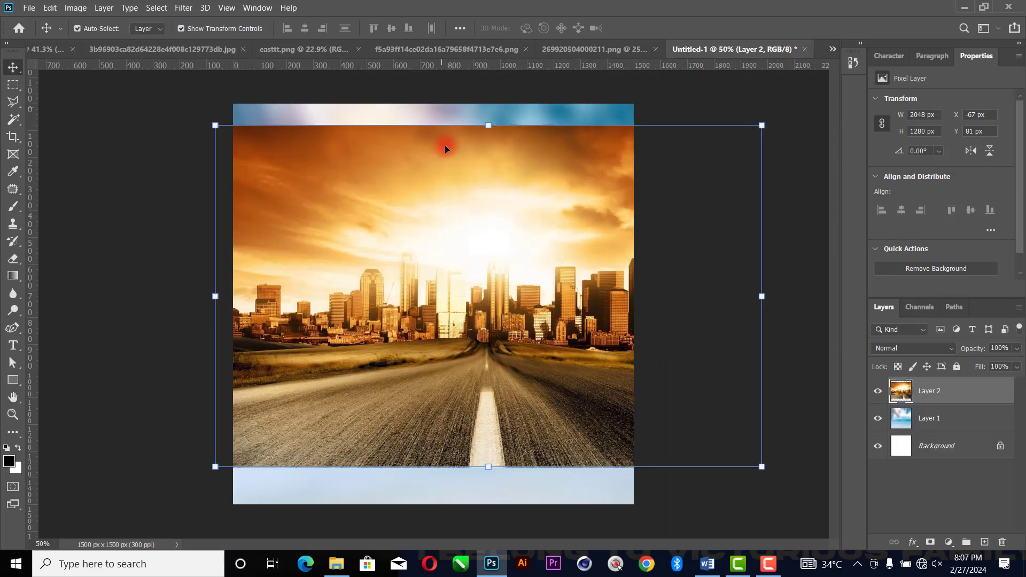
Scale the city road layer to about 117% so it fills the canvas height, and center it on the canvas
left_click_drag(490, 124, 489, 104)
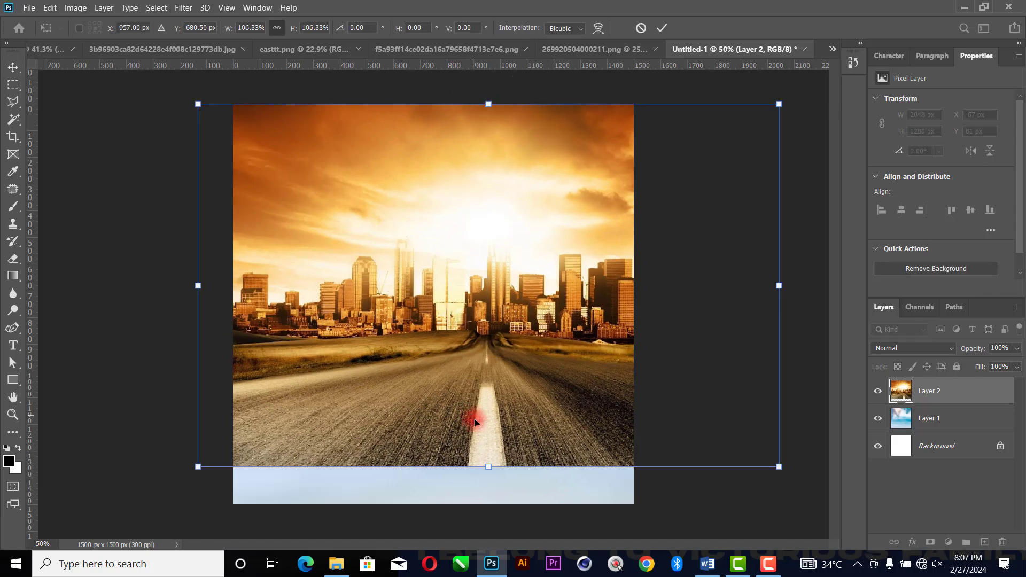
left_click_drag(488, 466, 488, 502)
left_click_drag(542, 426, 494, 425)
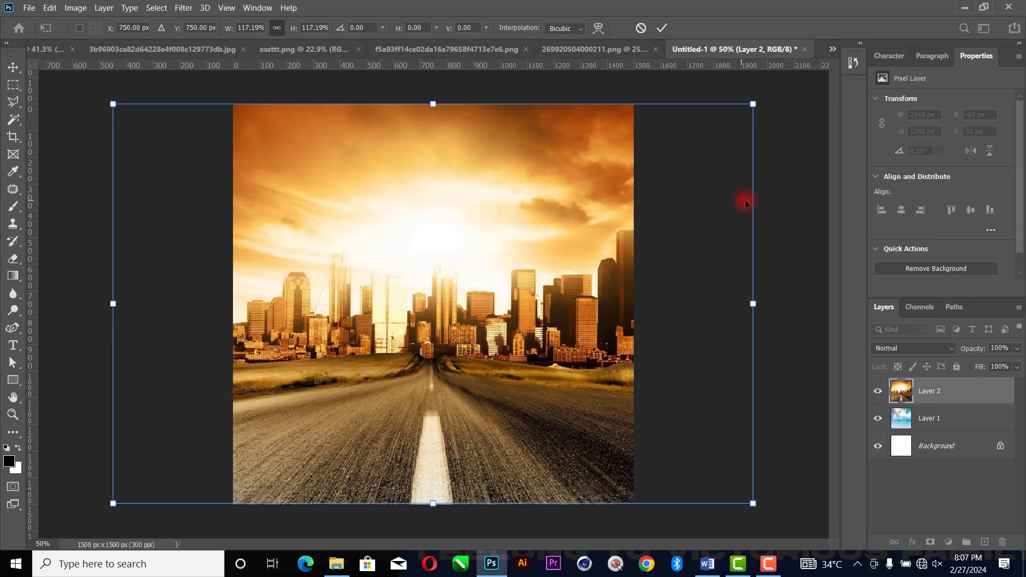
left_click(661, 28)
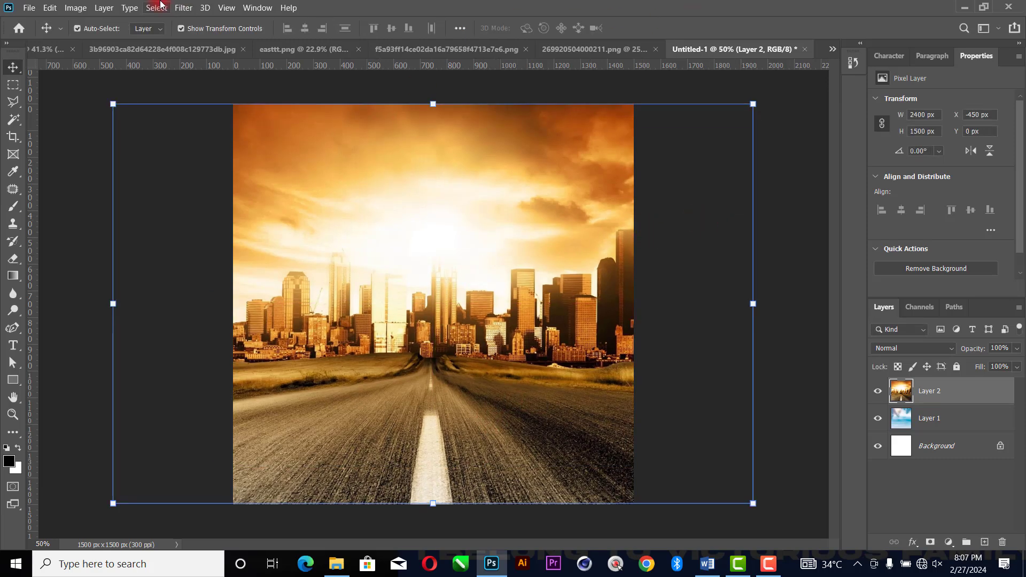
Convert the city road layer to black and white with the Camera Raw Filter
left_click(188, 9)
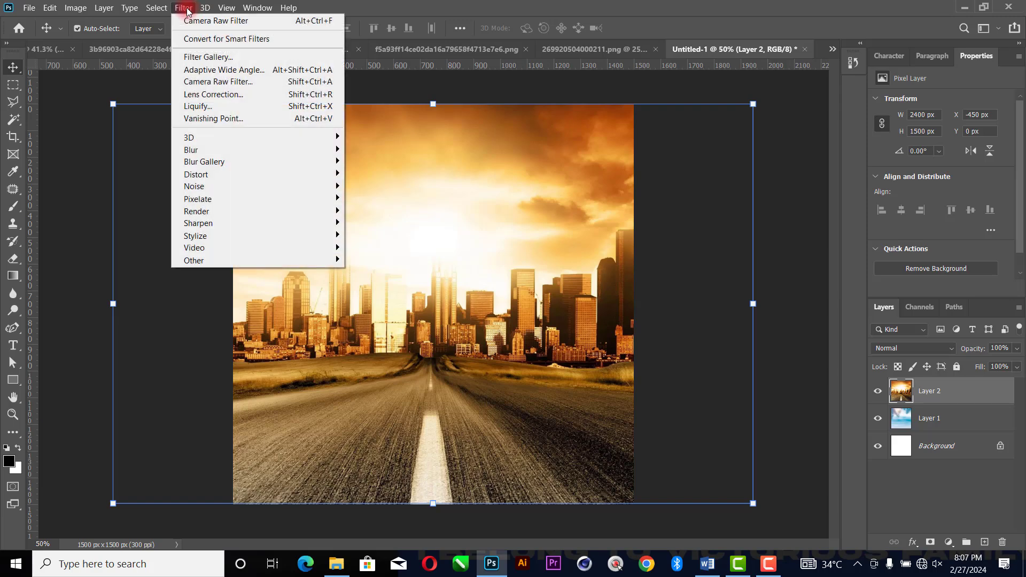
left_click(231, 82)
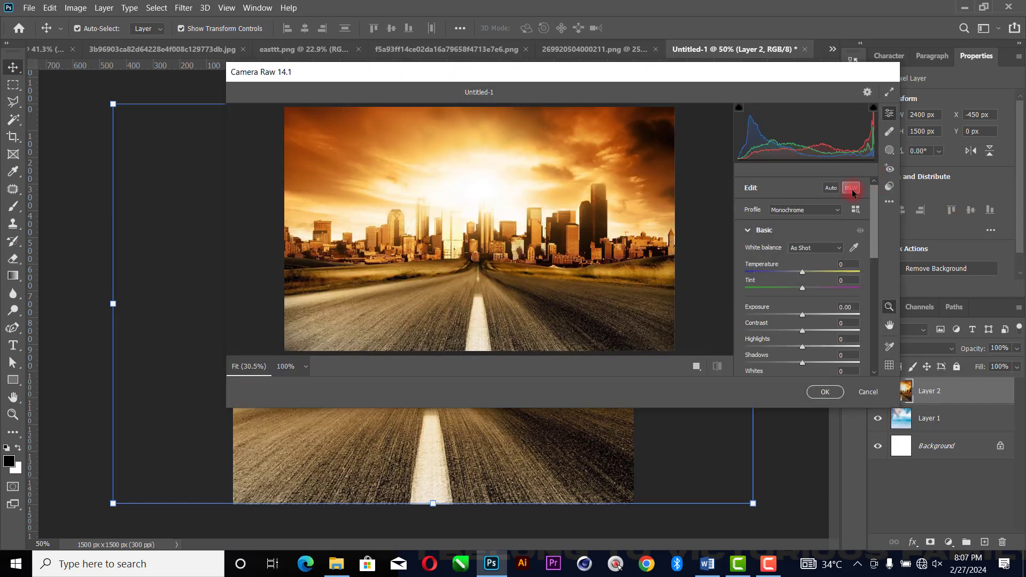
left_click_drag(806, 332, 787, 346)
scroll(812, 347, "down", 1)
left_click(826, 391)
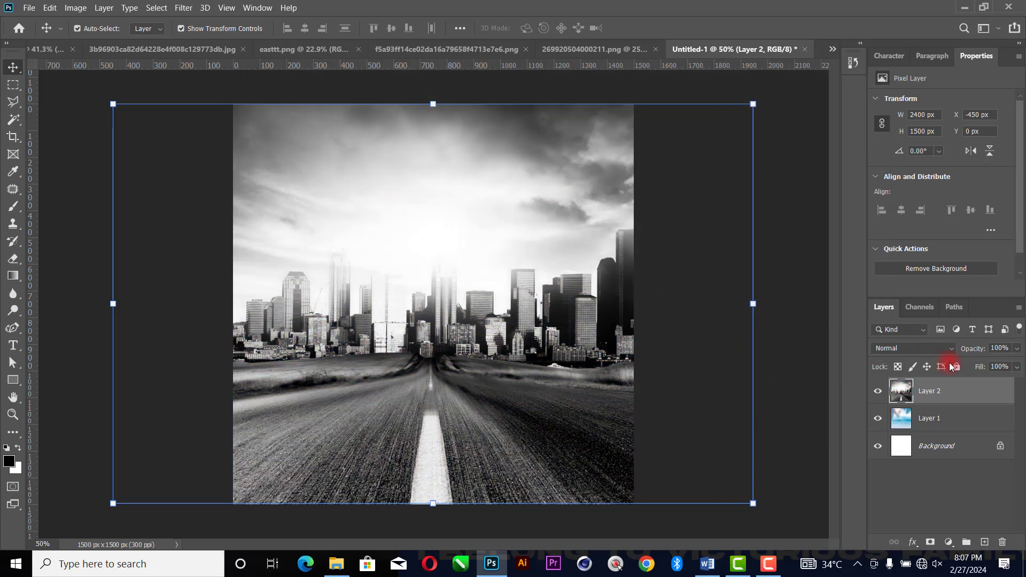
Set the black-and-white city road layer's blend mode to Soft Light and deselect the layer
left_click(932, 348)
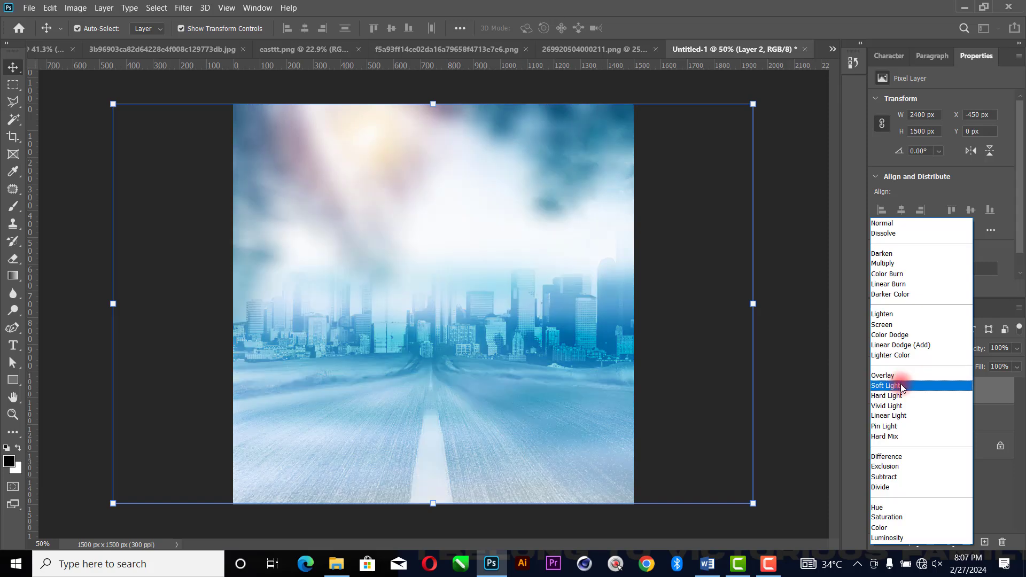
left_click(902, 387)
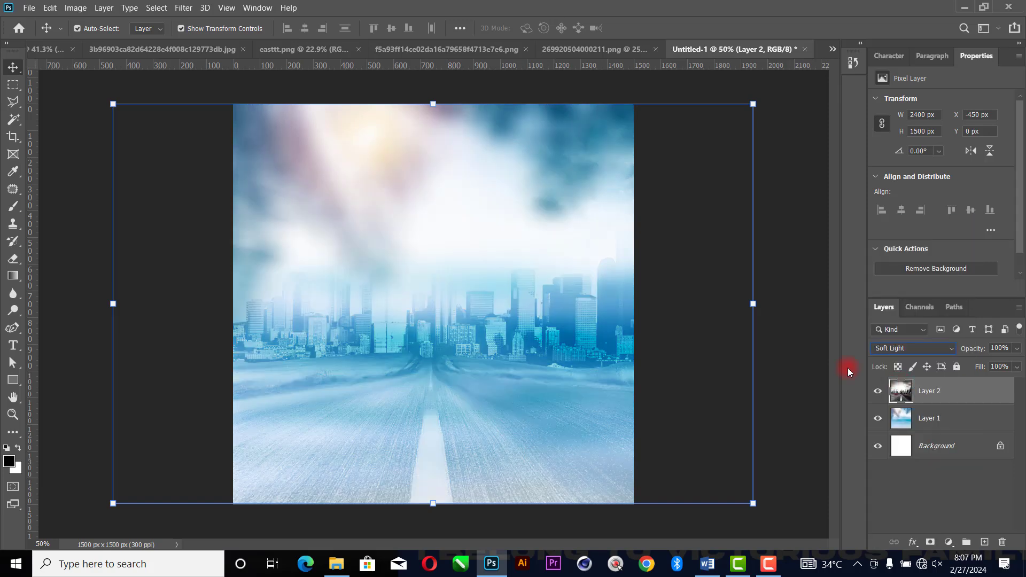
left_click(683, 233)
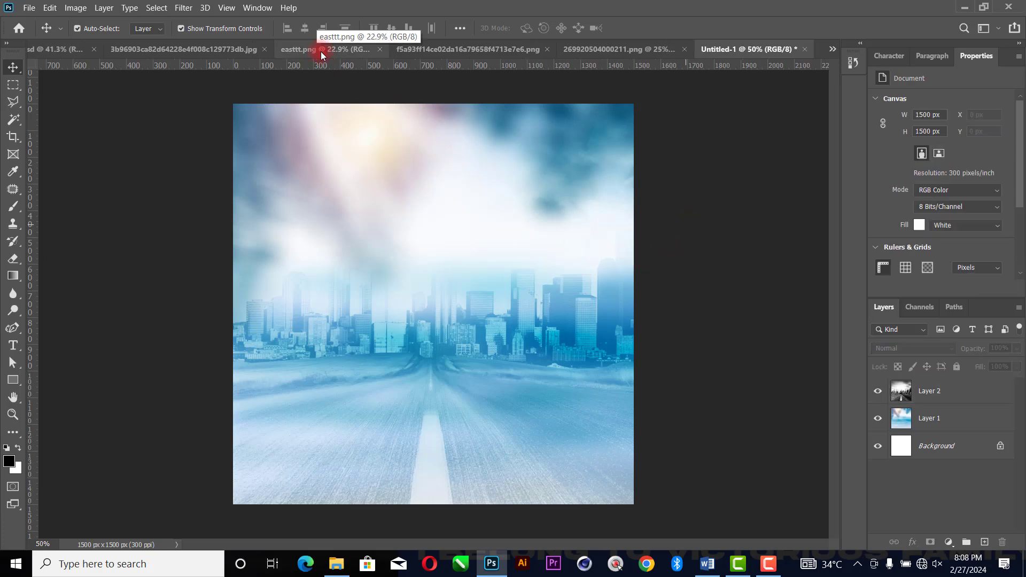
Copy "TRUE WORSHIPERS CREW PRESENTS" from the Word document and paste it into the Photoshop flyer as a new two-line text layer
left_click(706, 563)
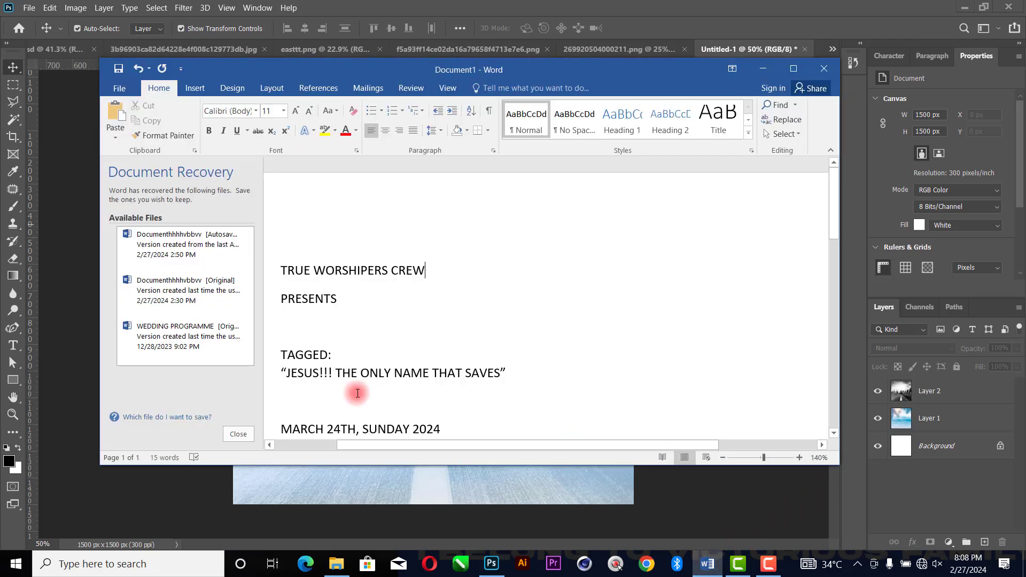
left_click_drag(379, 268, 279, 267)
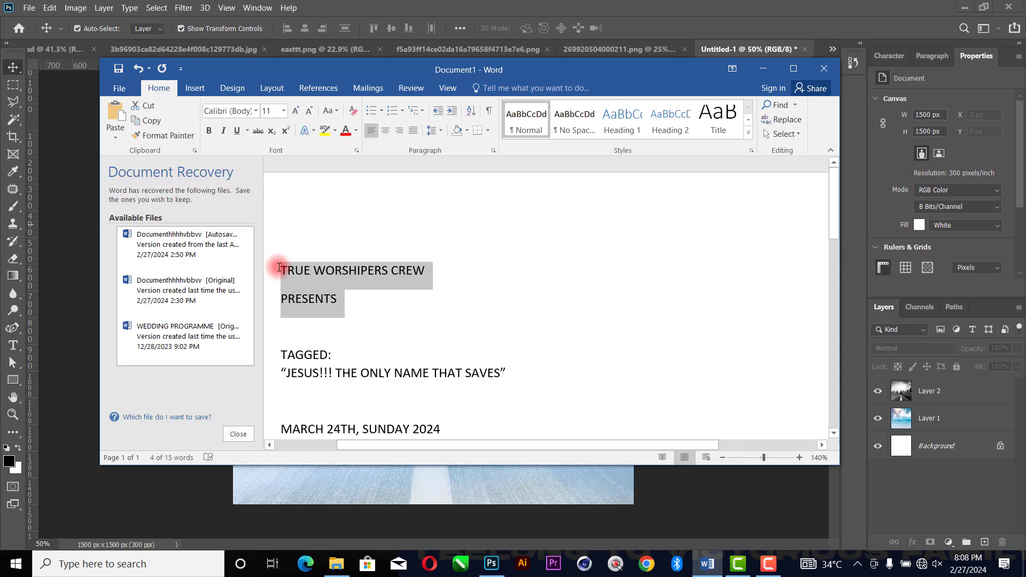
left_click(601, 25)
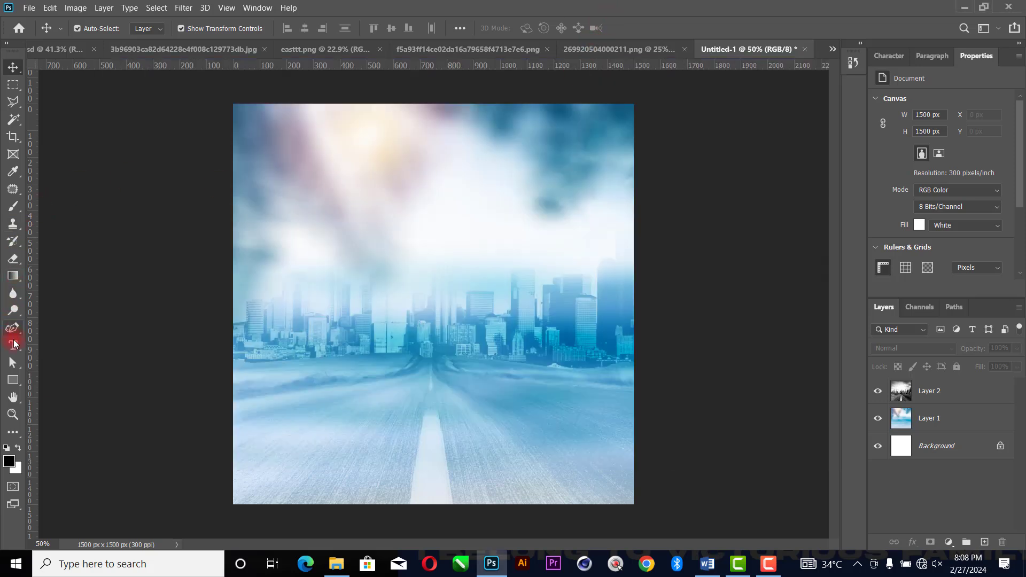
left_click(14, 344)
left_click(354, 207)
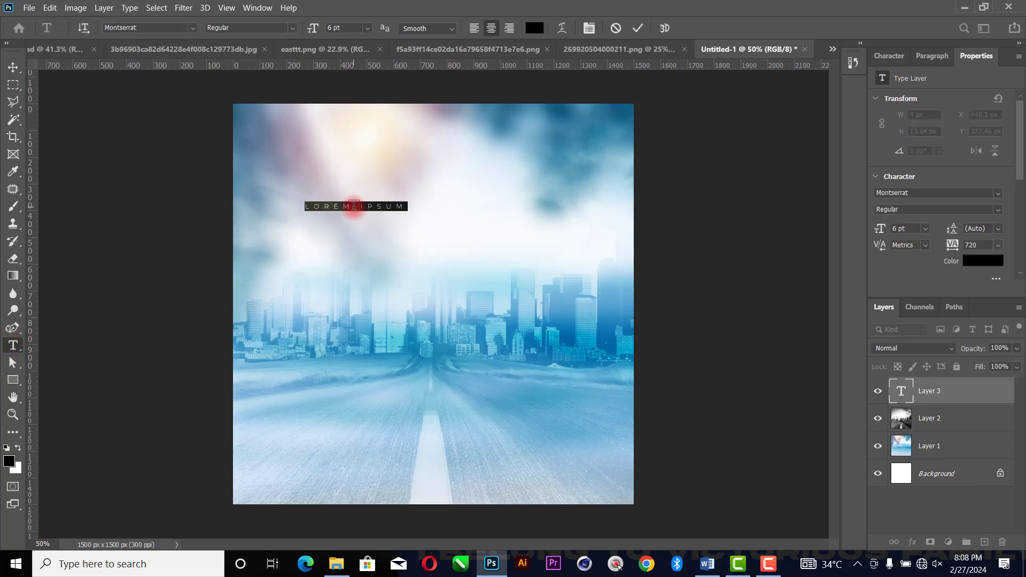
type("TRUE WORSHIPPERS CREW PRESENTS")
left_click(640, 26)
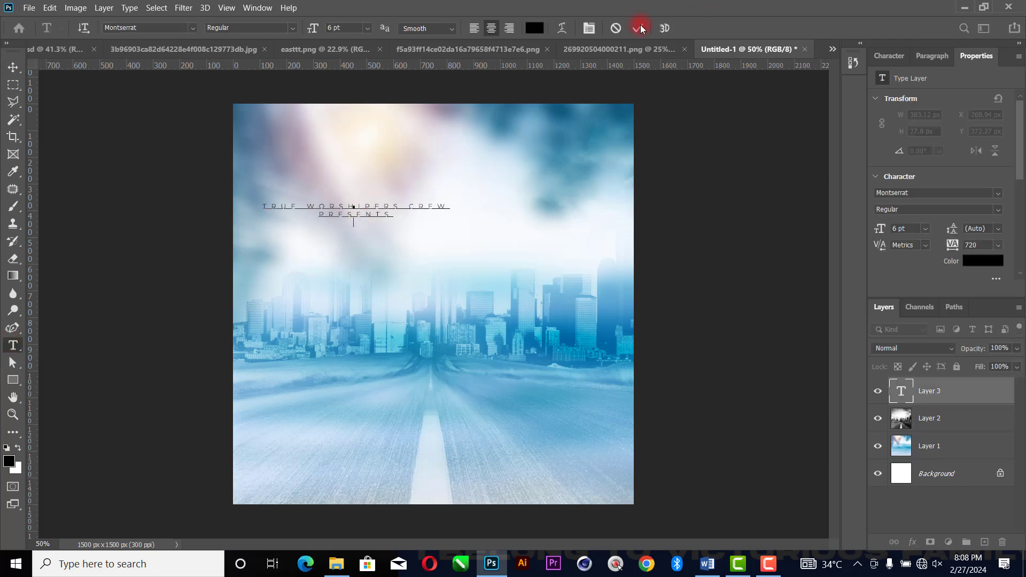
Set the heading text's tracking to 0 and move it to the horizontal center near the canvas top, at about Y 206 px
left_click(13, 67)
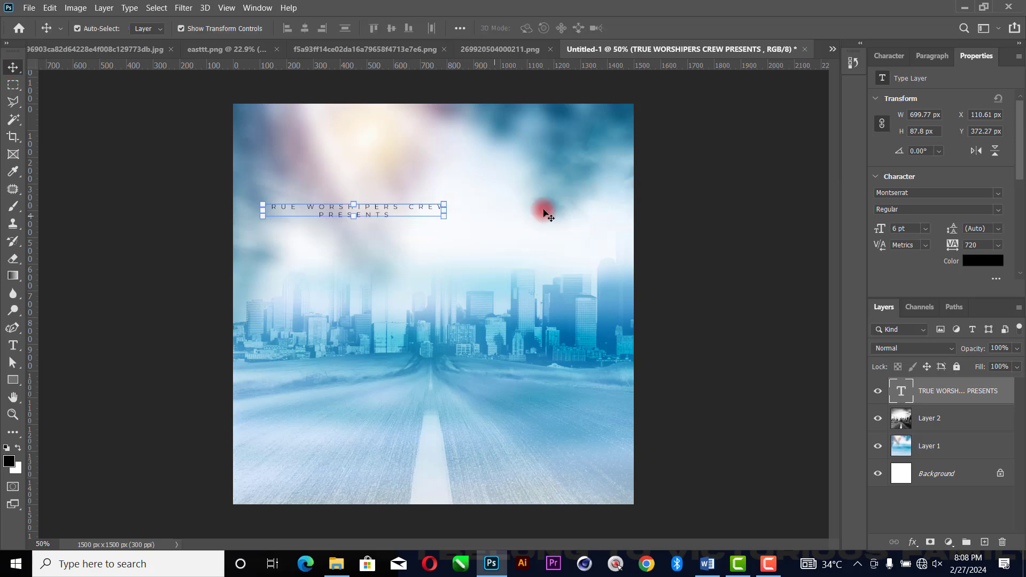
left_click(998, 245)
left_click(969, 325)
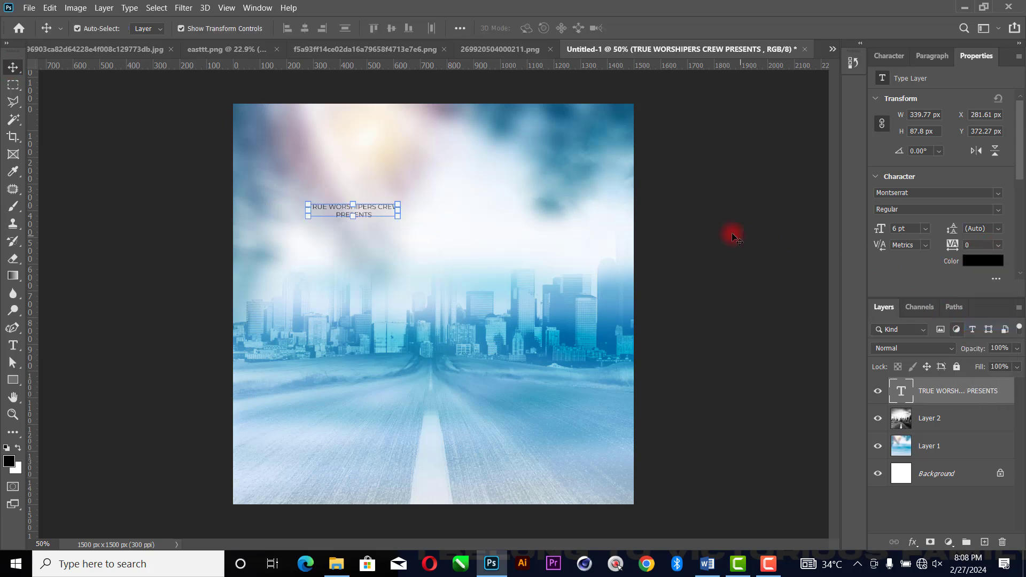
left_click_drag(373, 211, 470, 164)
Set the heading's font size to 8 pt and nudge it to about X 523 px, Y 207 px
left_click(879, 244)
left_click(928, 230)
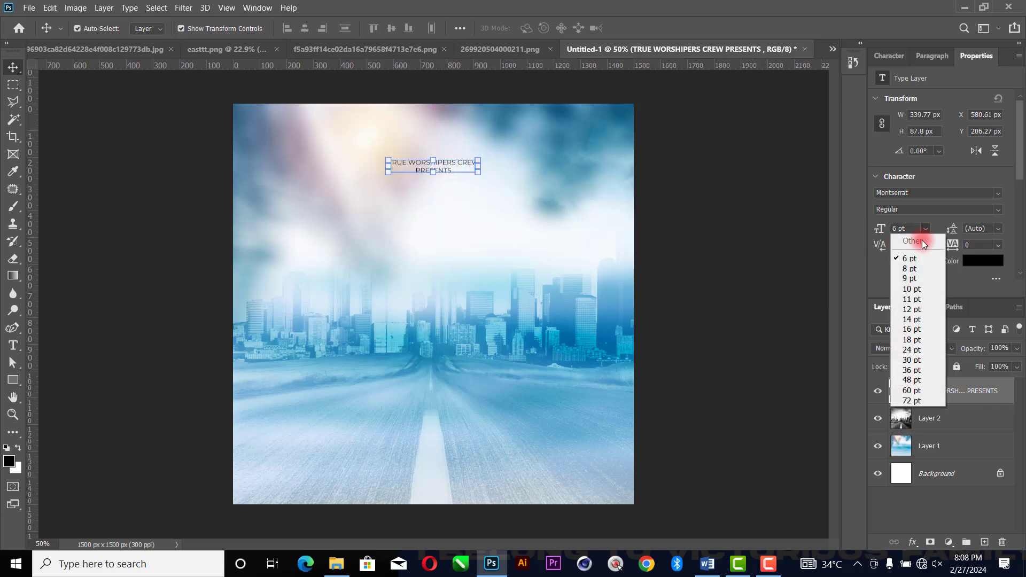
left_click(907, 269)
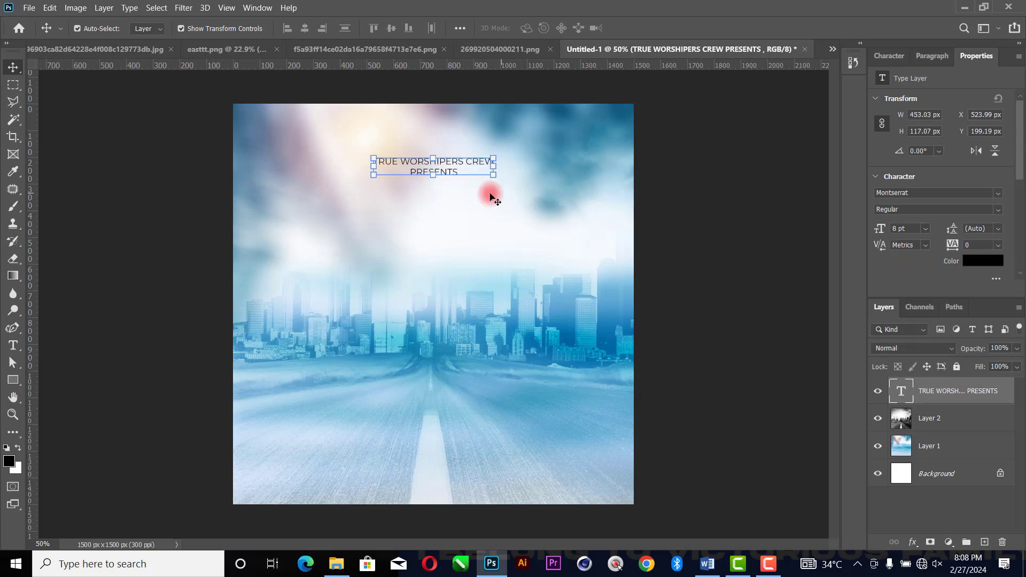
mouse_move(478, 175)
left_mouse_down()
mouse_move(460, 161)
mouse_move(444, 169)
mouse_move(467, 172)
mouse_move(436, 163)
mouse_move(461, 167)
left_mouse_up()
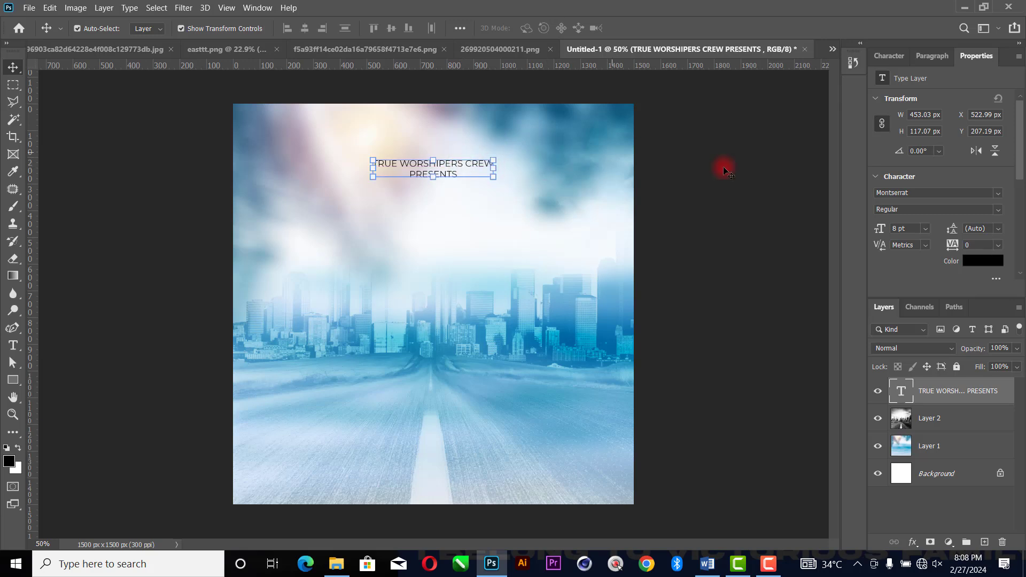
left_click(671, 170)
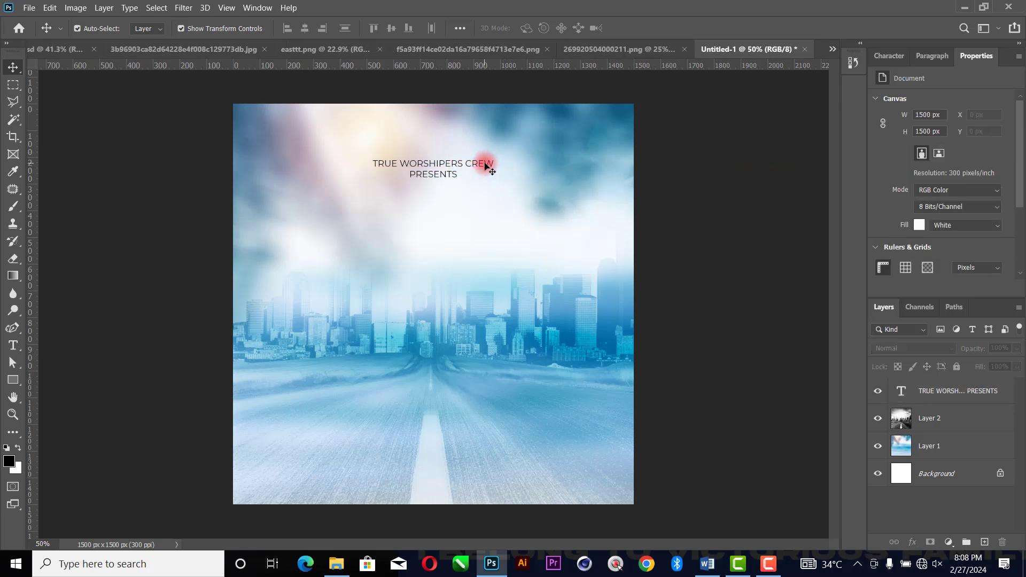
Set the font size of only the "TRUE WORSHIPERS CREW" line to 11 pt
key("t")
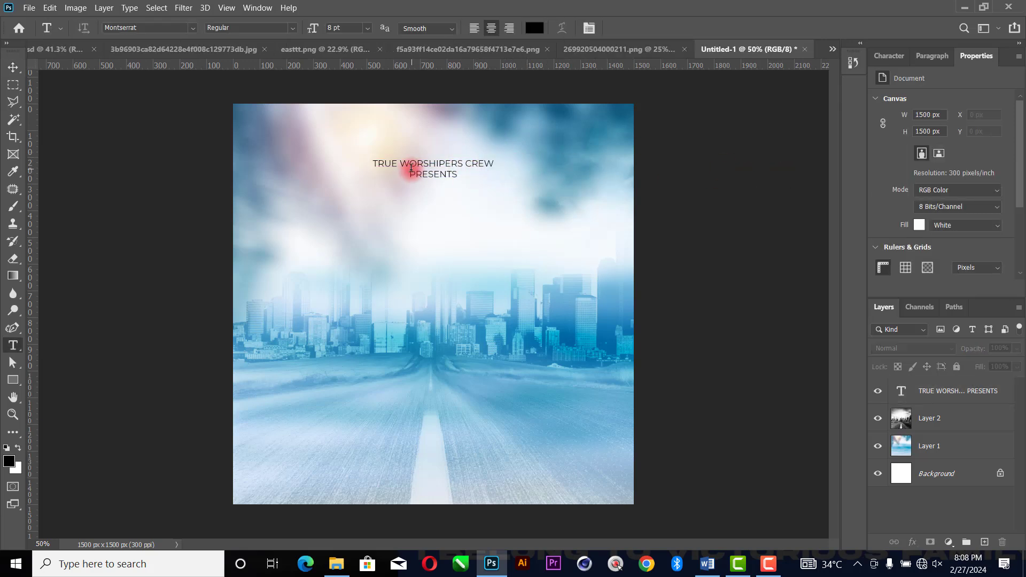
scroll(423, 153, "up", 2)
scroll(424, 154, "up", 1)
left_click_drag(550, 145, 305, 139)
left_click(967, 282)
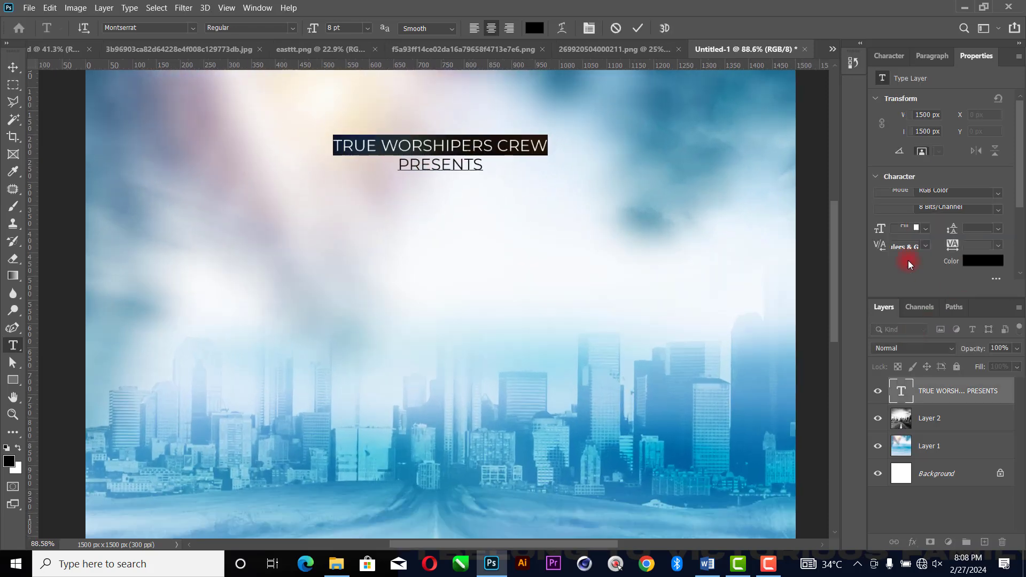
left_click_drag(883, 230, 885, 226)
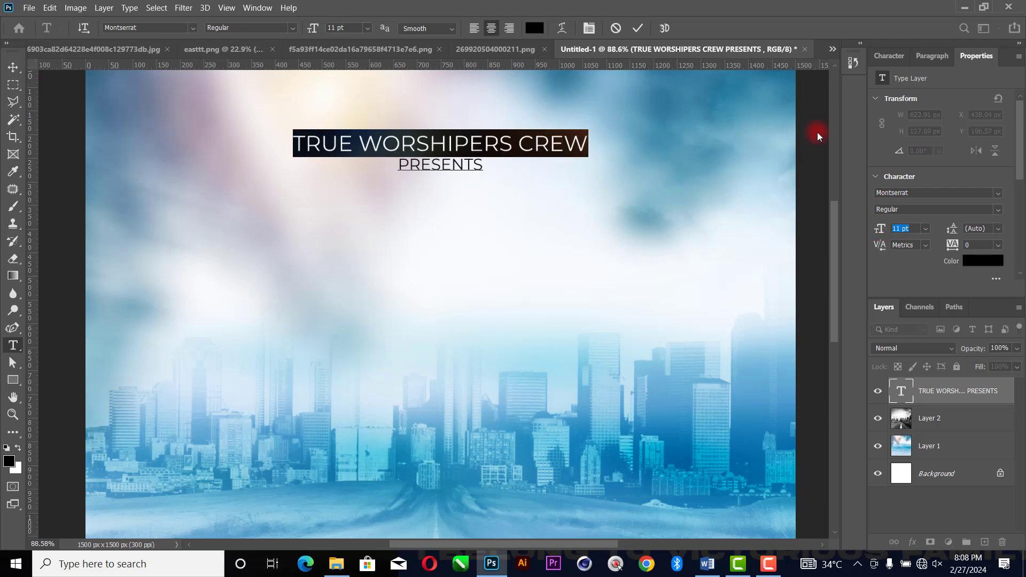
left_click(638, 28)
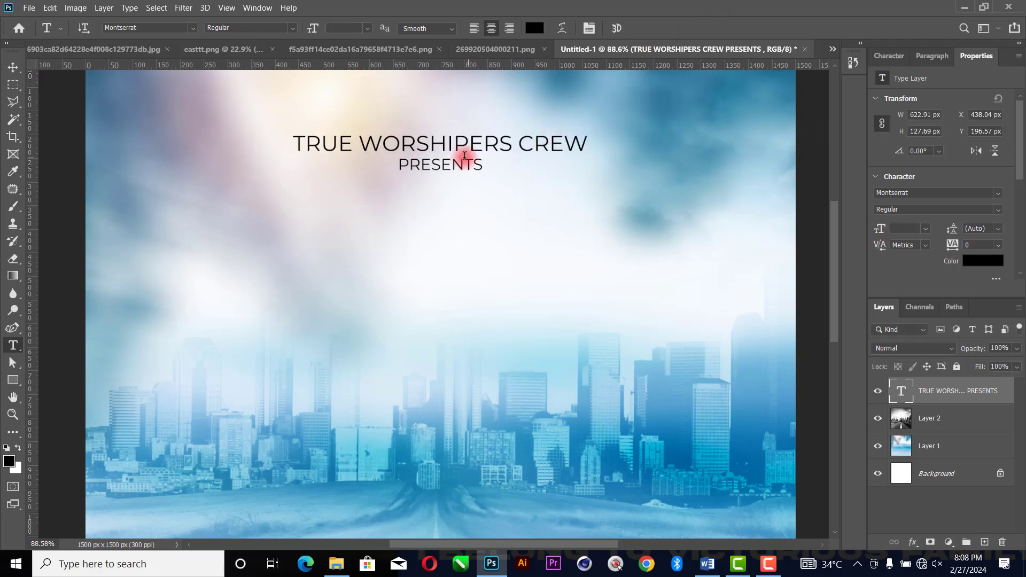
Change the font style of the "TRUE WORSHIPERS CREW" line to Montserrat Bold
left_click_drag(588, 143, 224, 144)
left_click(1000, 209)
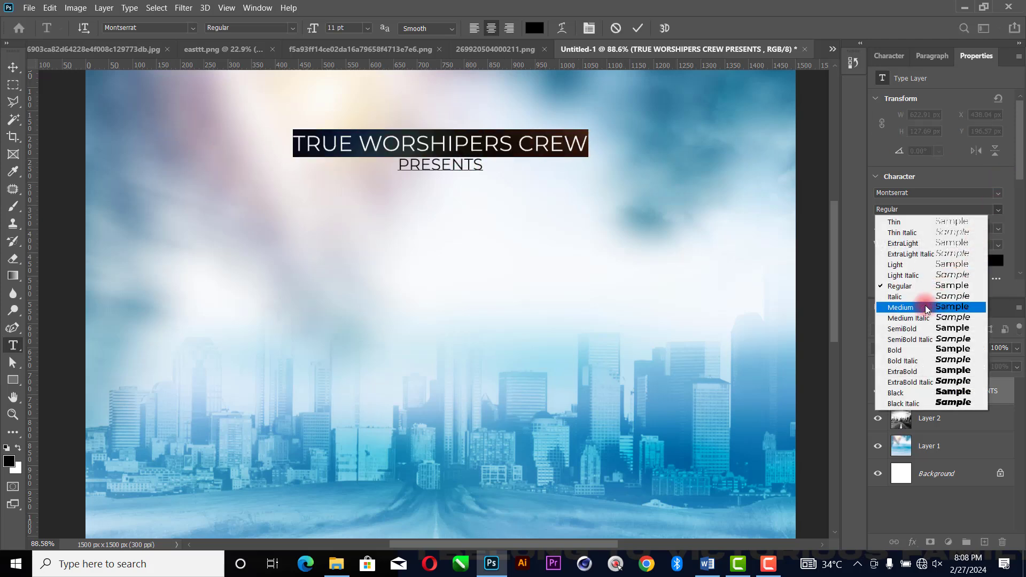
left_click(912, 350)
left_click(639, 28)
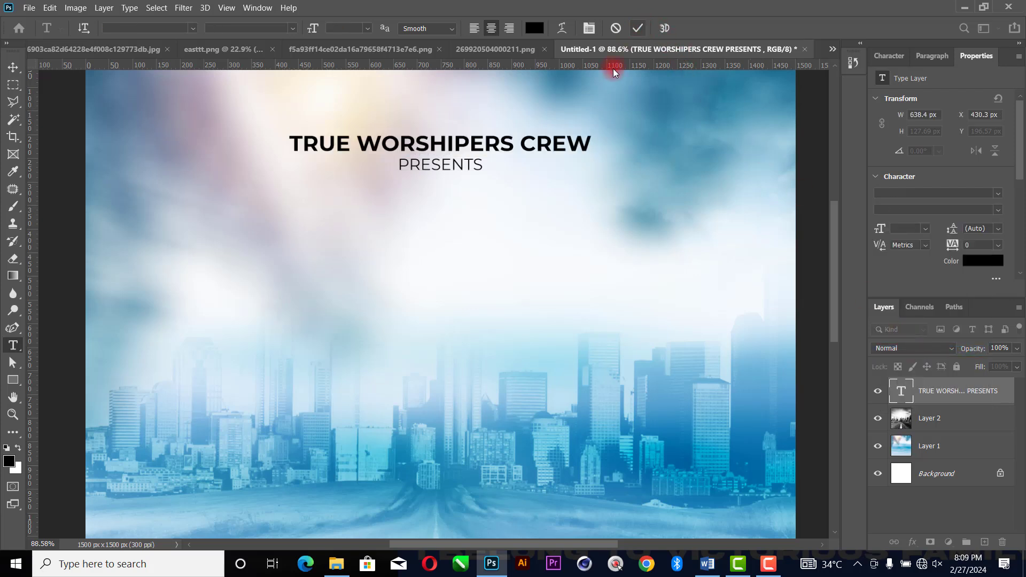
Copy the Easter Worship 3D lettering from easttt.png and paste it into the flyer as the top layer
left_click(13, 68)
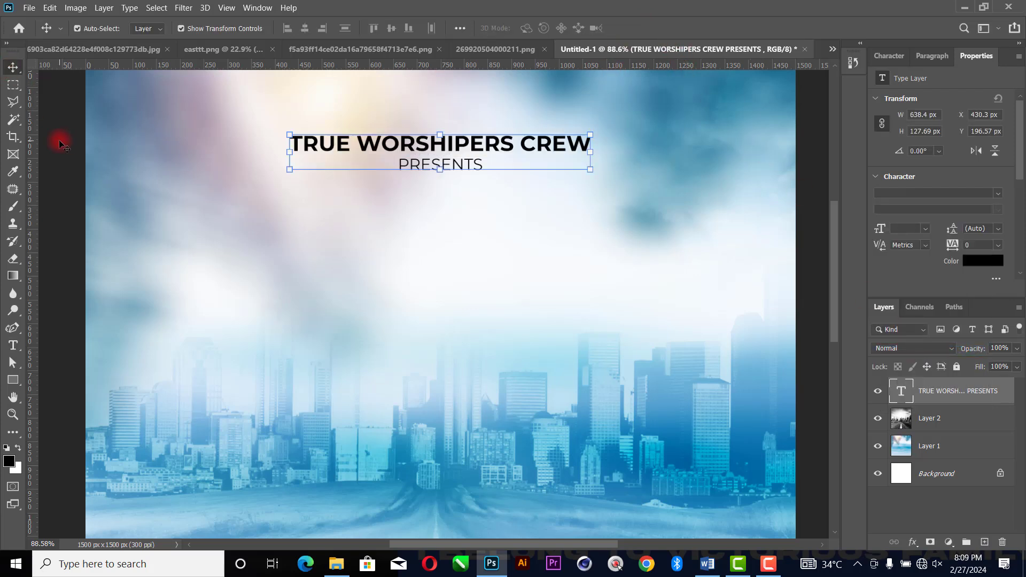
key("z")
right_click(276, 142)
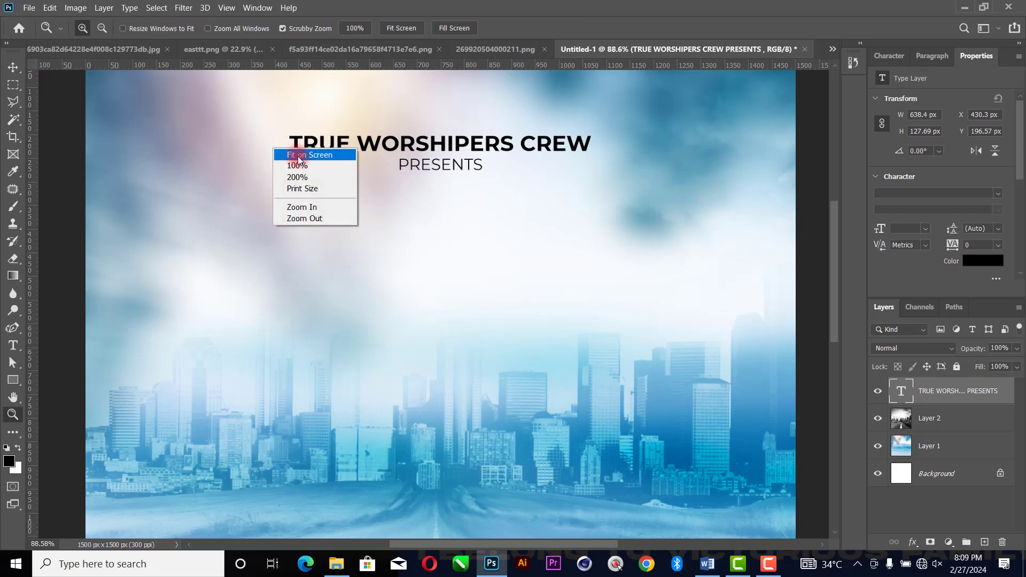
left_click(299, 156)
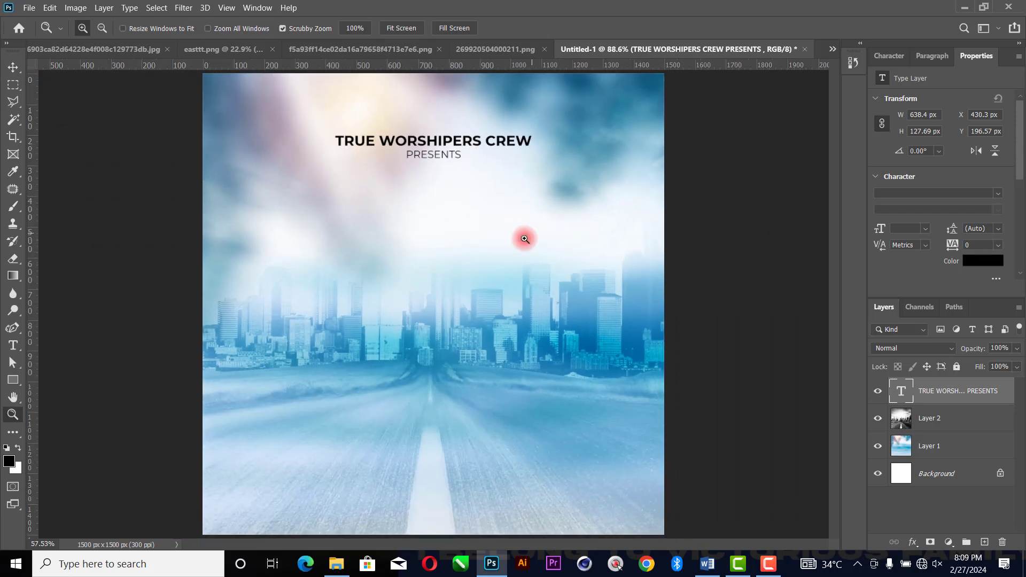
left_click(12, 68)
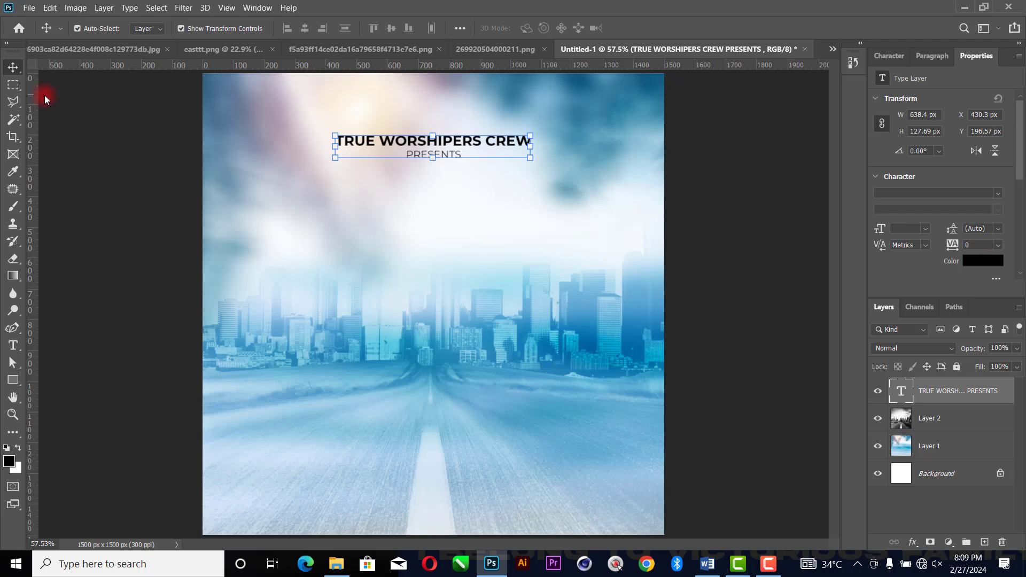
left_click(227, 54)
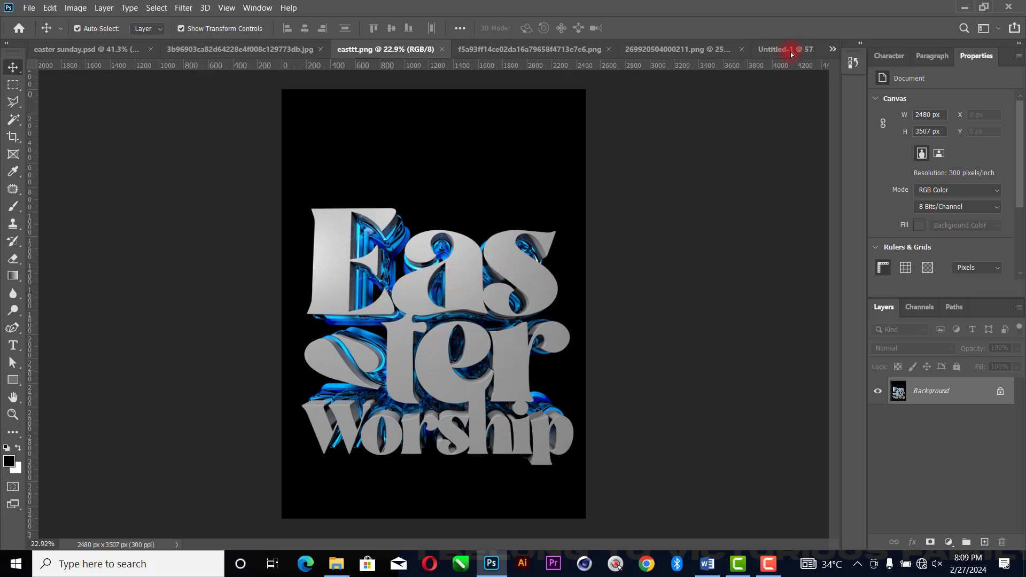
left_click(807, 48)
key("ctrl+v")
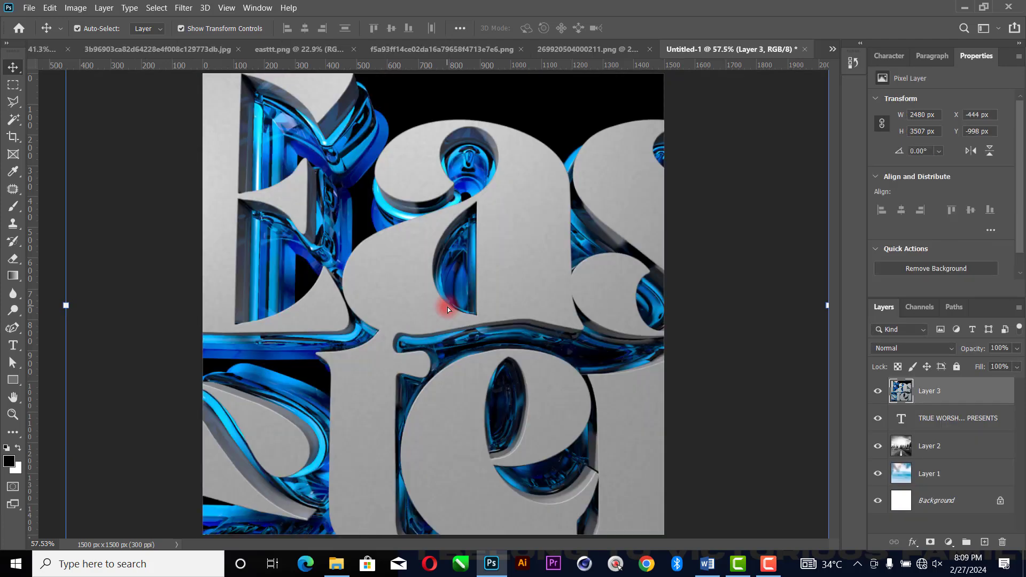
Scale the Easter Worship artwork to about 828 x 1172 px and center it horizontally with its top at about Y 202 px
left_click_drag(827, 306, 408, 283)
left_click_drag(262, 305, 471, 302)
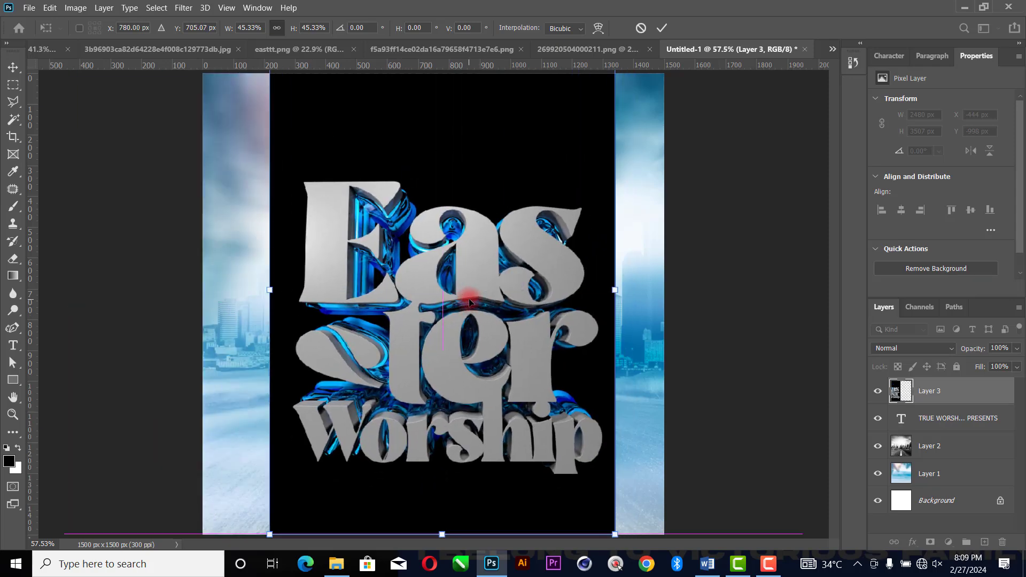
left_click_drag(615, 290, 504, 276)
left_click_drag(418, 314, 466, 345)
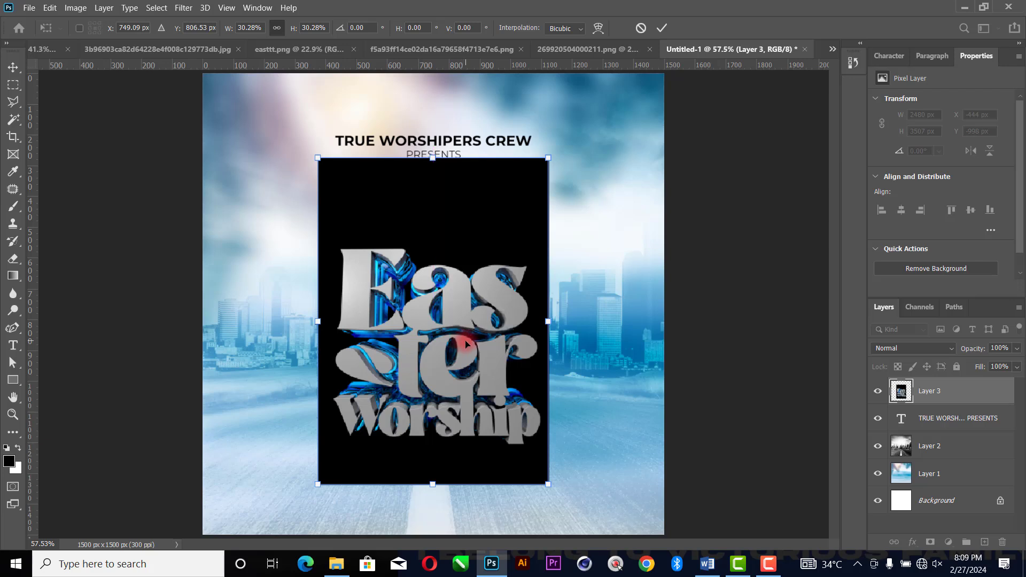
left_click_drag(433, 157, 433, 136)
mouse_move(422, 236)
left_mouse_down()
mouse_move(444, 308)
mouse_move(422, 247)
left_mouse_up()
left_click_drag(433, 147, 434, 136)
left_click(663, 31)
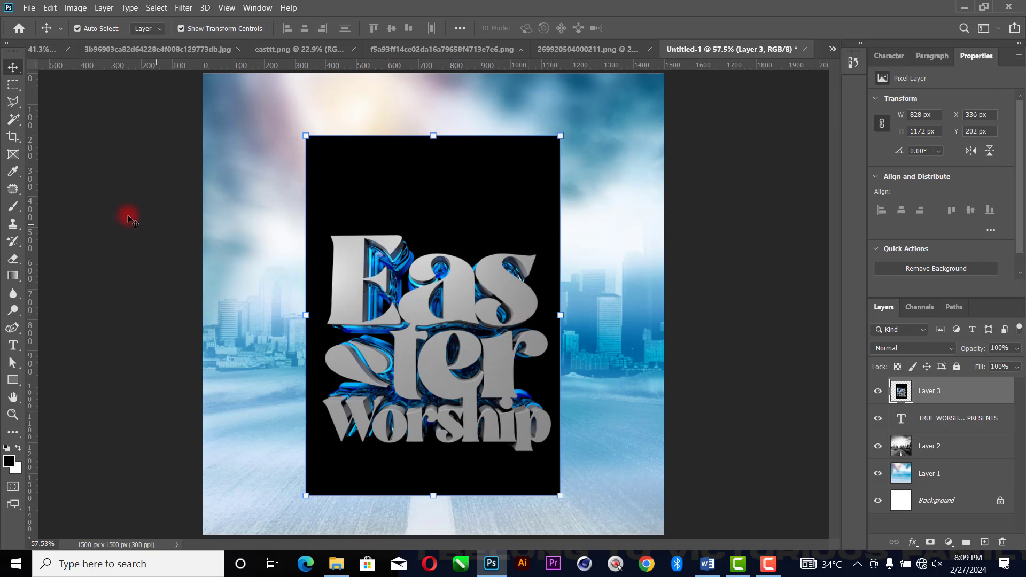
Select the black background around the Easter Worship lettering with the Magic Wand, delete it and clear the selection
left_click(12, 126)
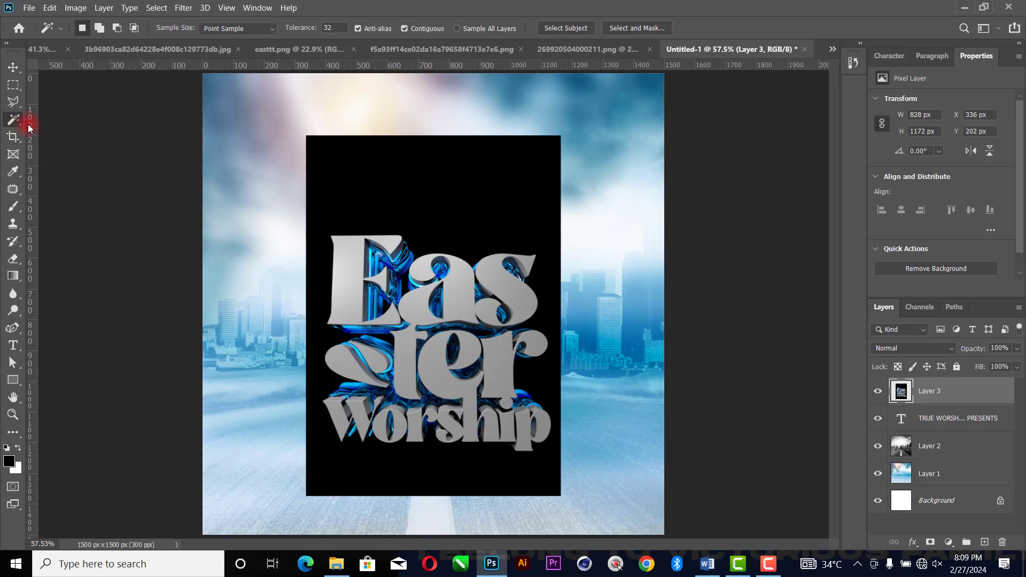
left_click(421, 174)
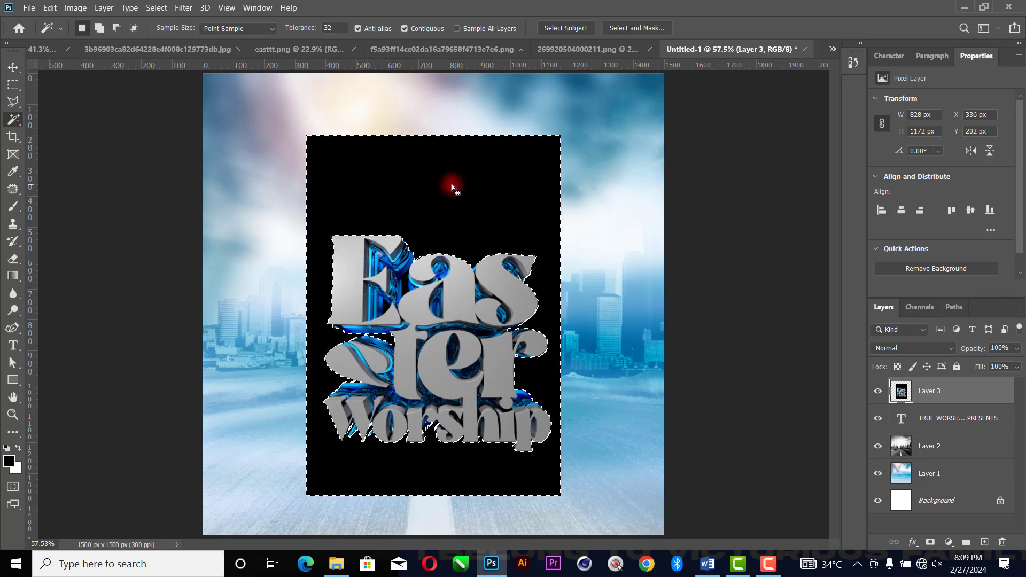
key("Delete")
key("ctrl+d")
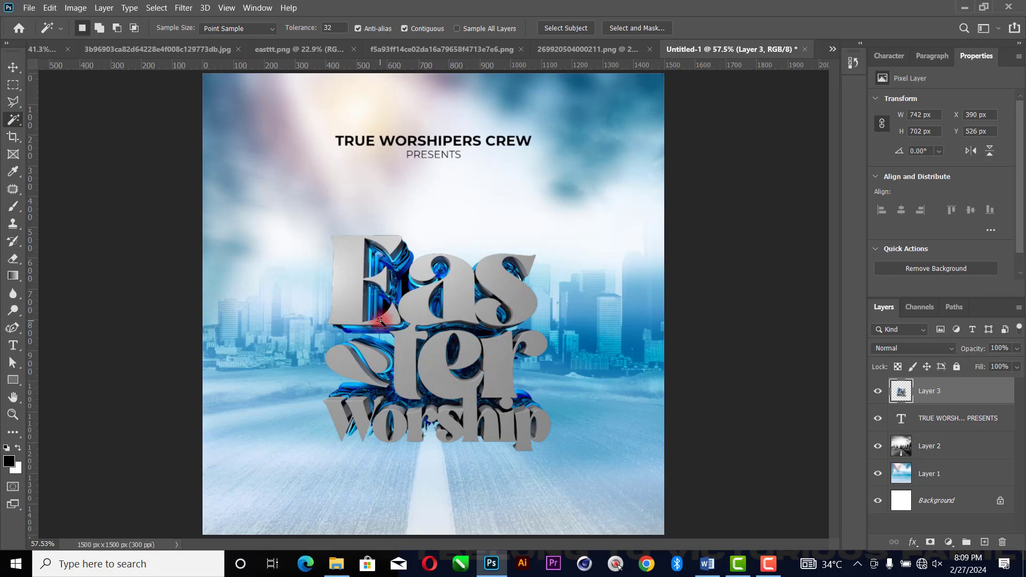
Remove the leftover black patches inside the E and between the E and the a of the lettering with the Magic Wand
scroll(380, 321, "up", 5)
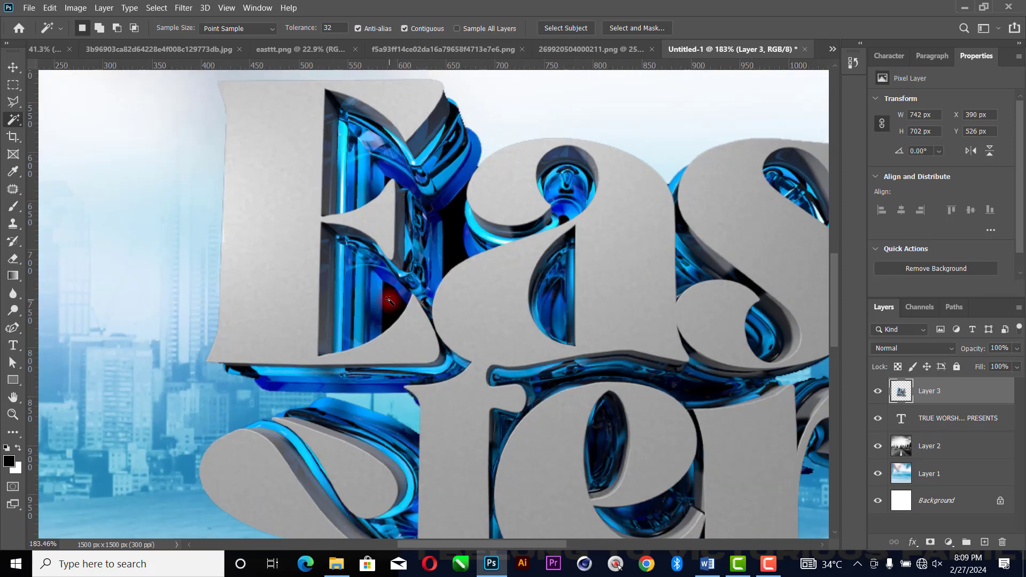
left_click(396, 311)
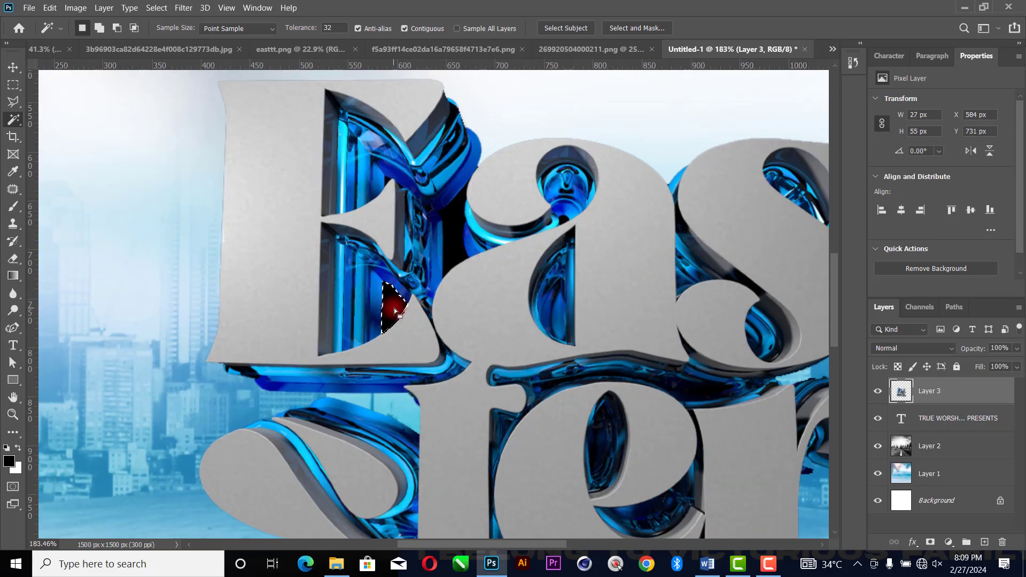
key("Delete")
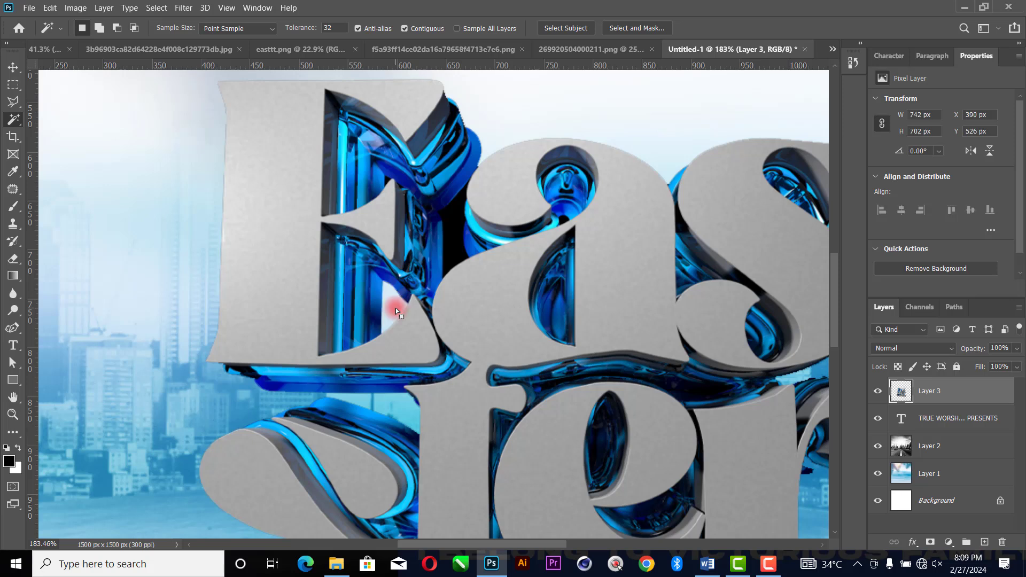
left_click(456, 253)
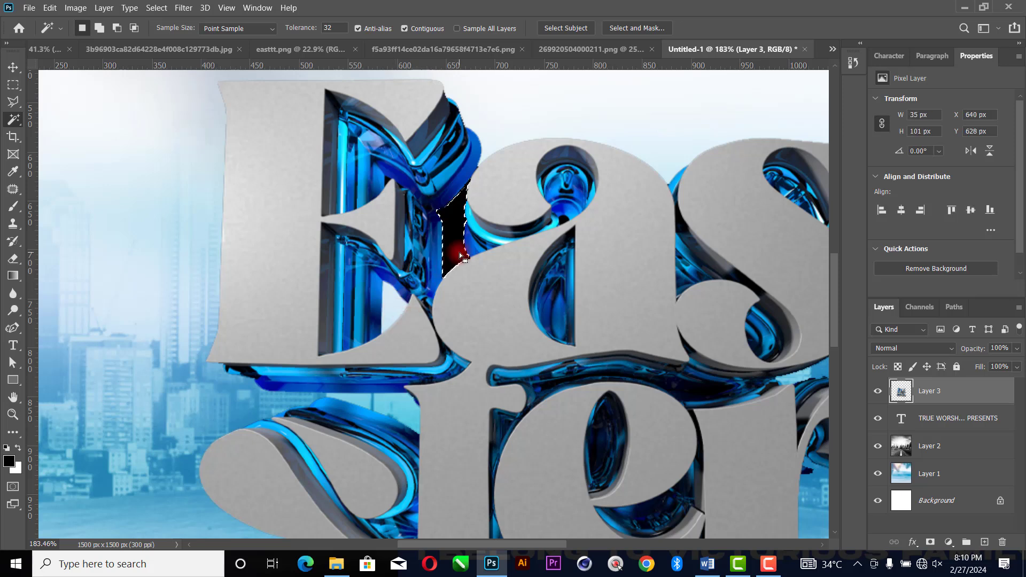
key("Delete")
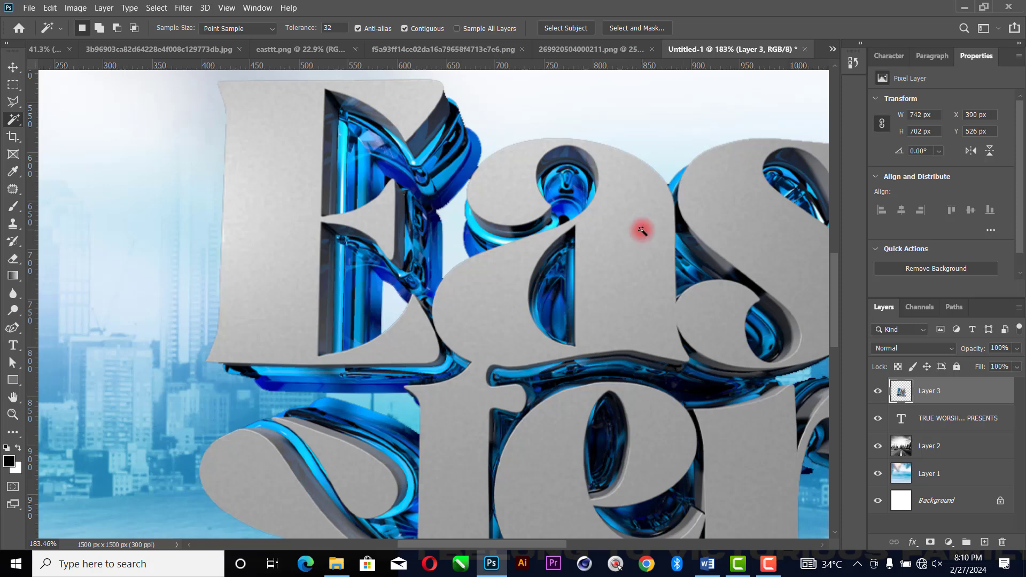
key("ctrl+minus")
key("ctrl+minus")
key("ctrl+minus")
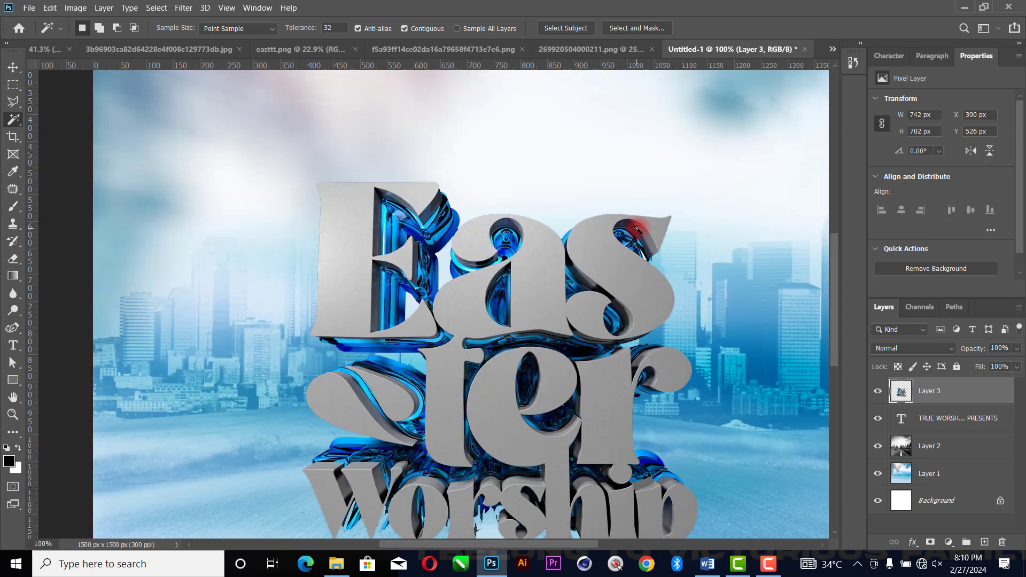
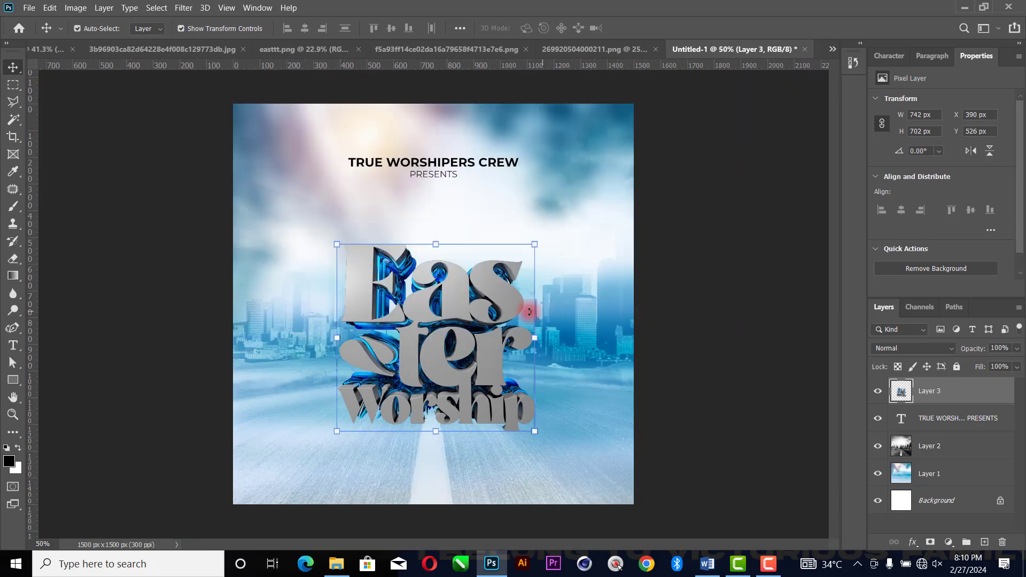
Scale the Easter Worship lettering down to about 732 x 692 px and place it at about X 384 px, Y 484 px
mouse_move(439, 302)
left_mouse_down()
mouse_move(446, 240)
mouse_move(443, 291)
left_mouse_up()
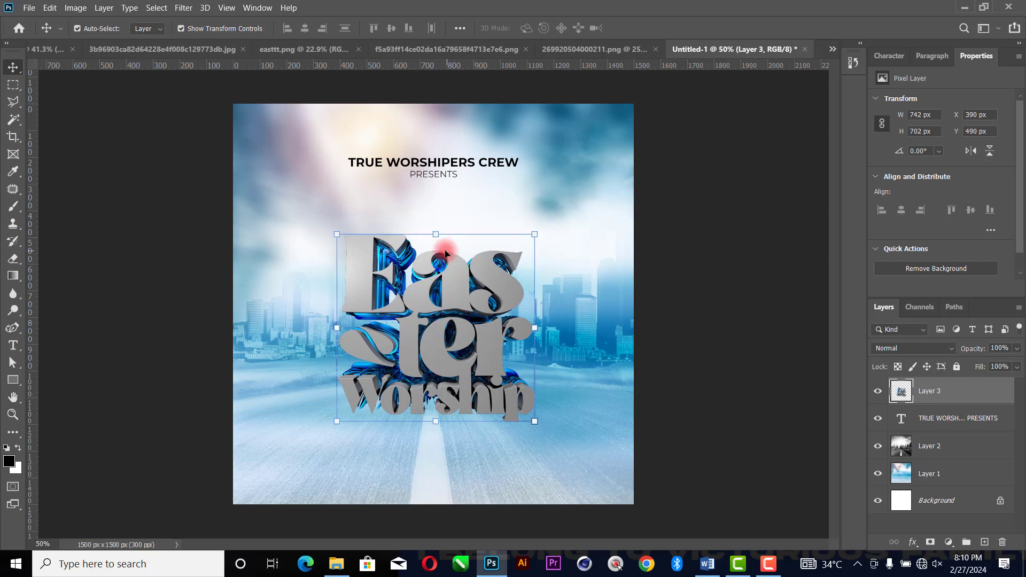
left_click_drag(436, 230, 437, 249)
mouse_move(448, 292)
left_mouse_down()
mouse_move(446, 260)
mouse_move(445, 279)
left_mouse_up()
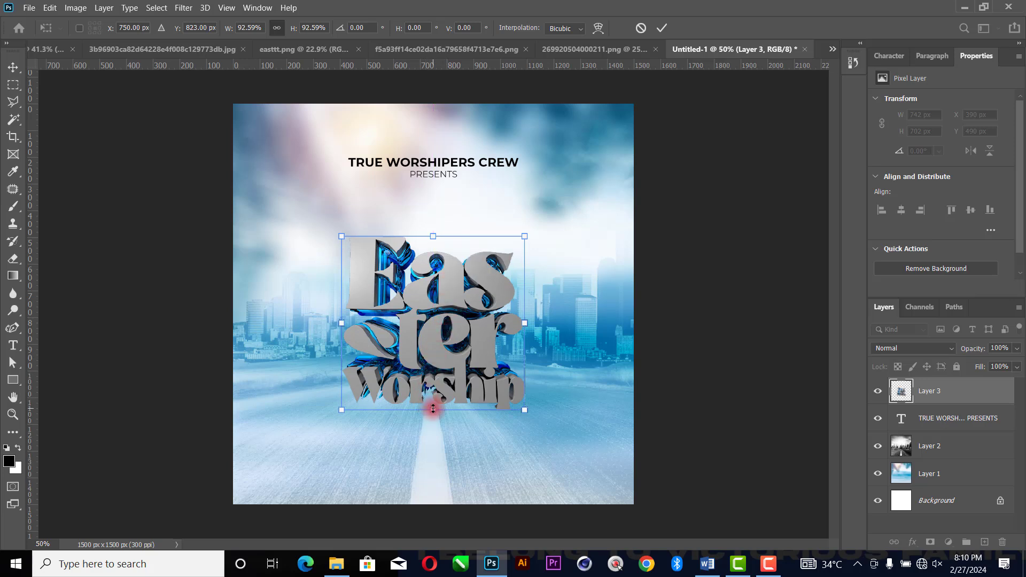
left_click_drag(433, 410, 434, 422)
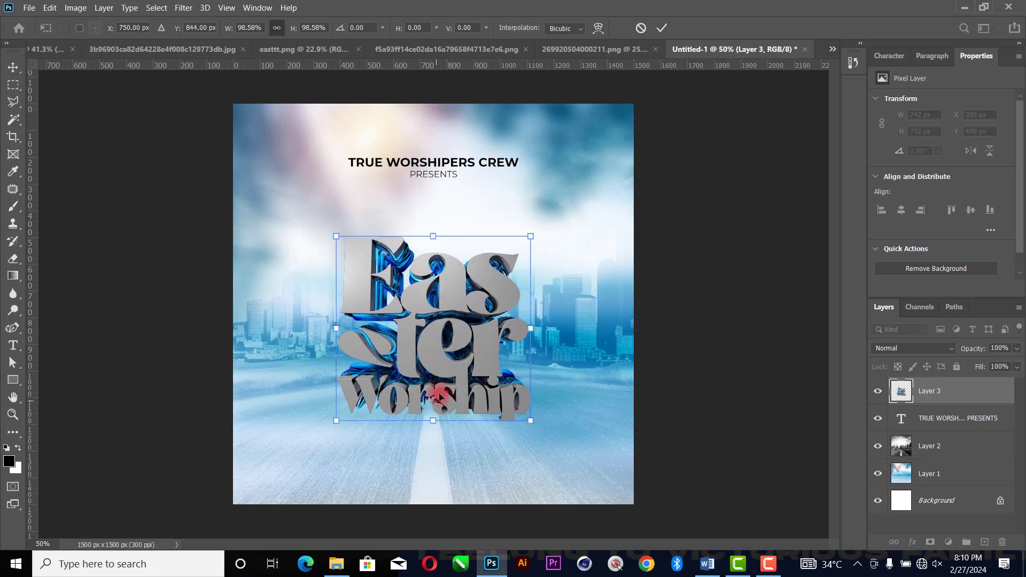
left_click_drag(440, 380, 443, 376)
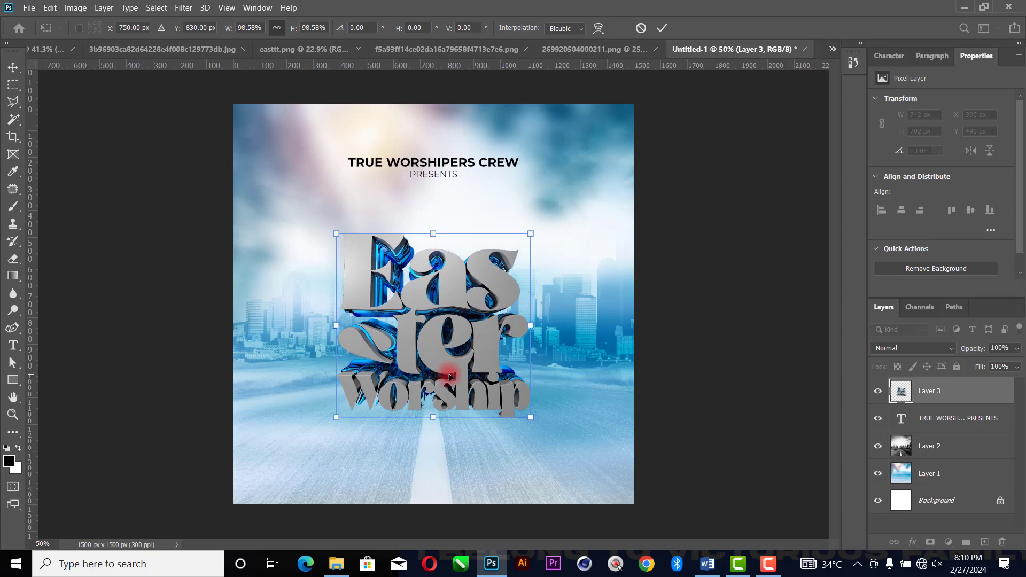
key("Return")
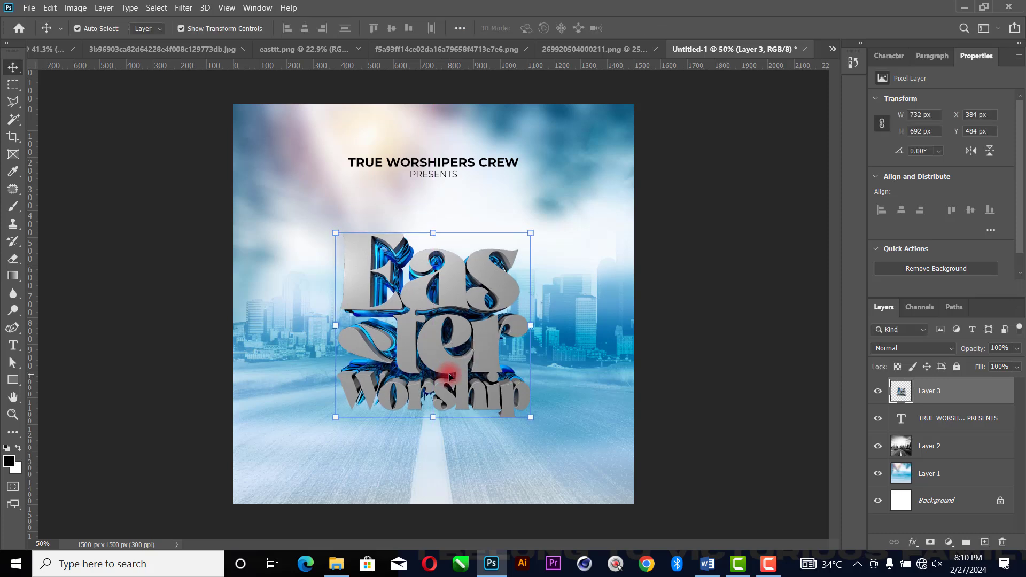
Add a new empty layer above the Easter Worship lettering and choose the Brush tool
left_click(986, 541)
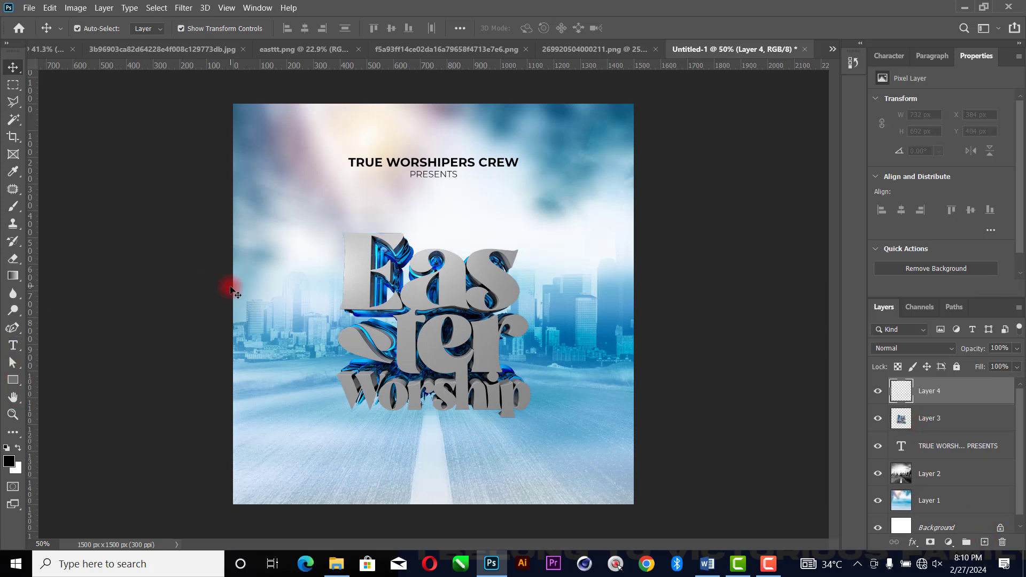
key("b")
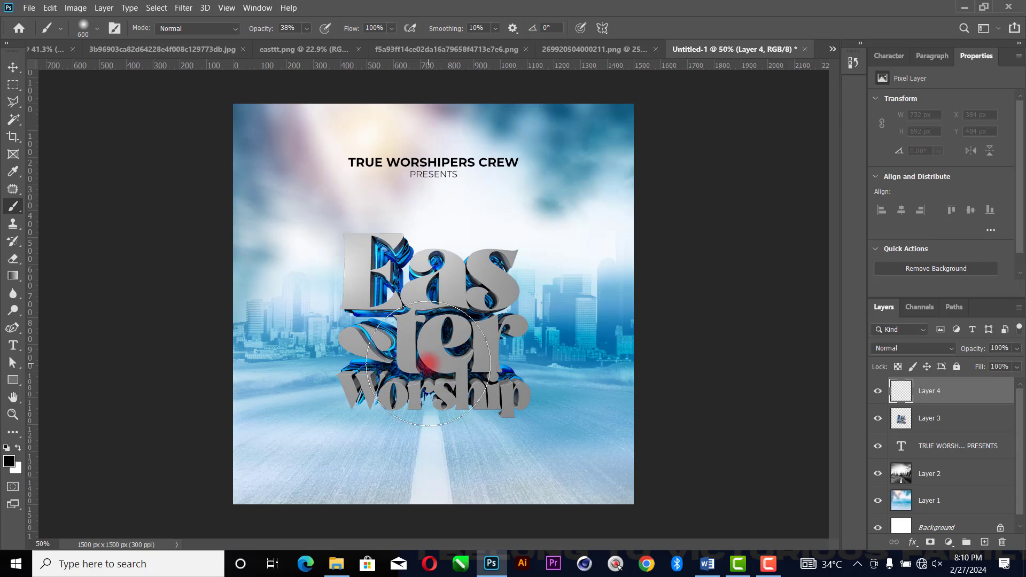
left_click_drag(436, 369, 449, 375)
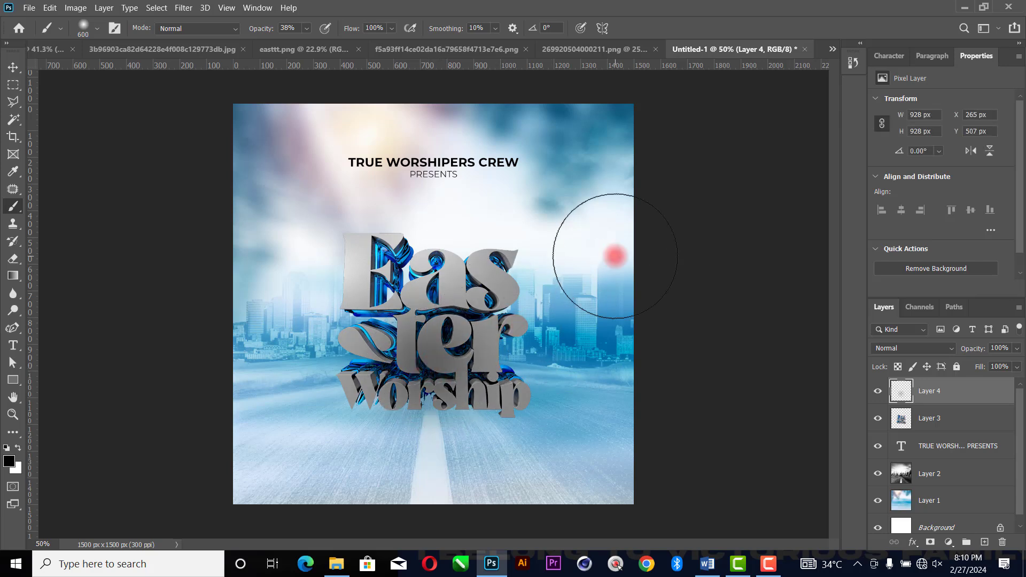
key("ctrl+z")
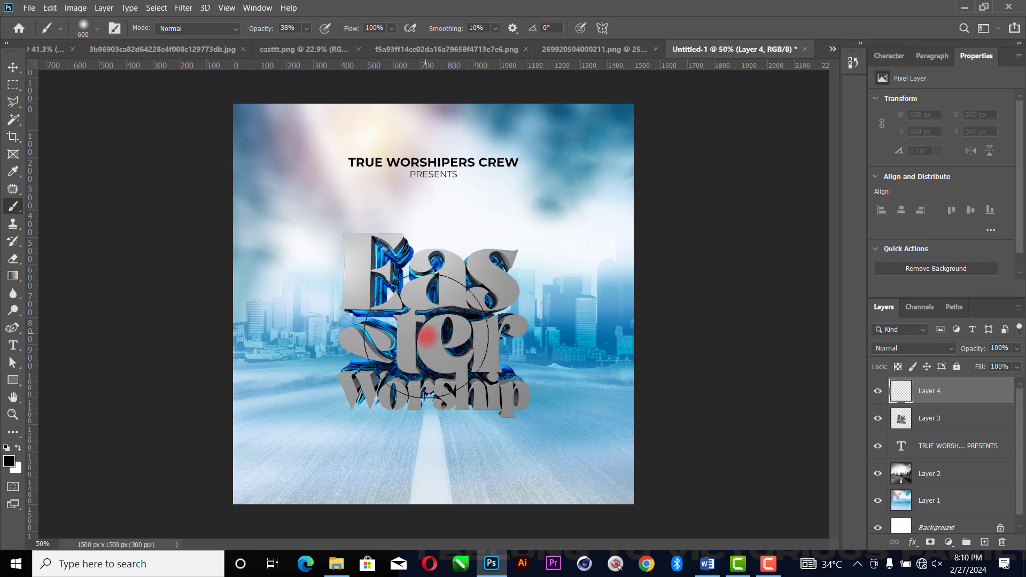
left_click_drag(426, 337, 452, 339)
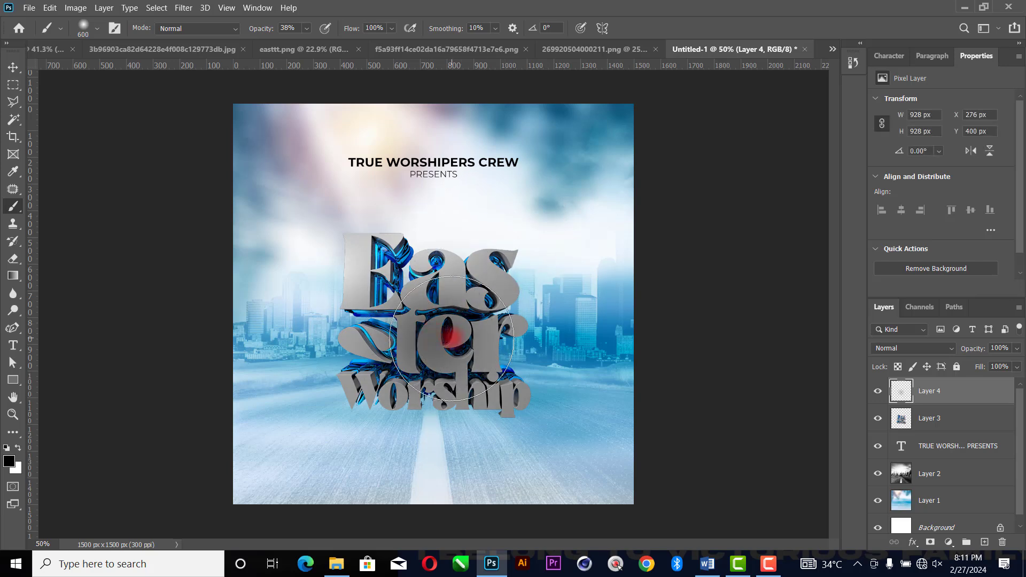
key("ctrl+z")
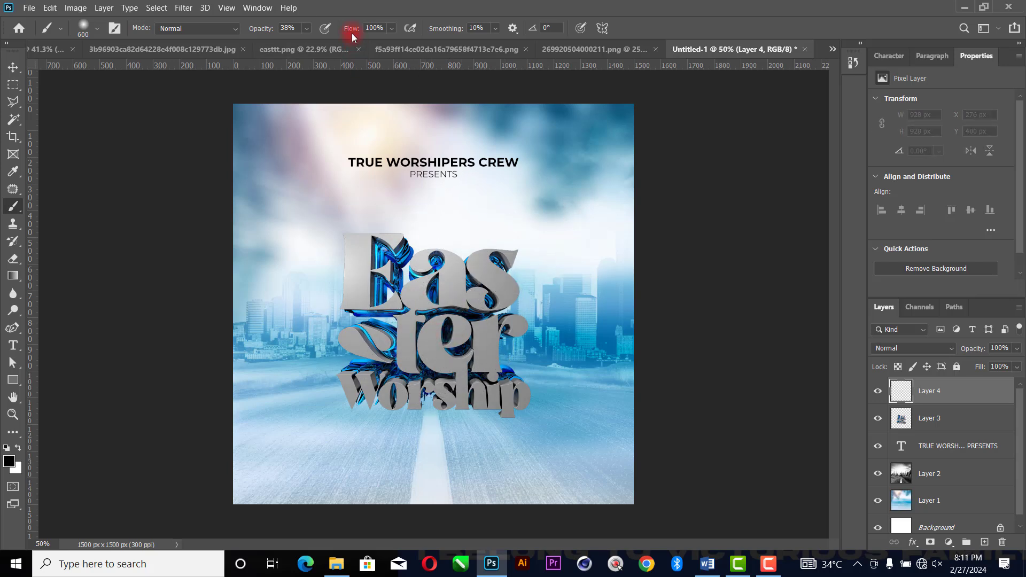
Set the brush opacity to 100% and paint a soft black spot over the lower middle of the lettering with the 600 px brush
left_click(307, 28)
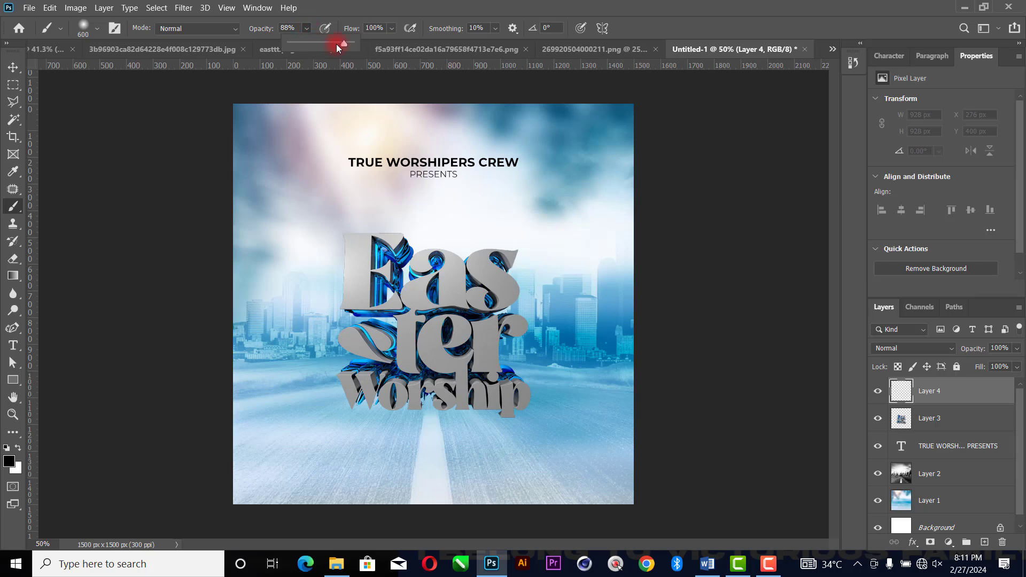
left_click_drag(338, 47, 354, 46)
left_click(445, 381)
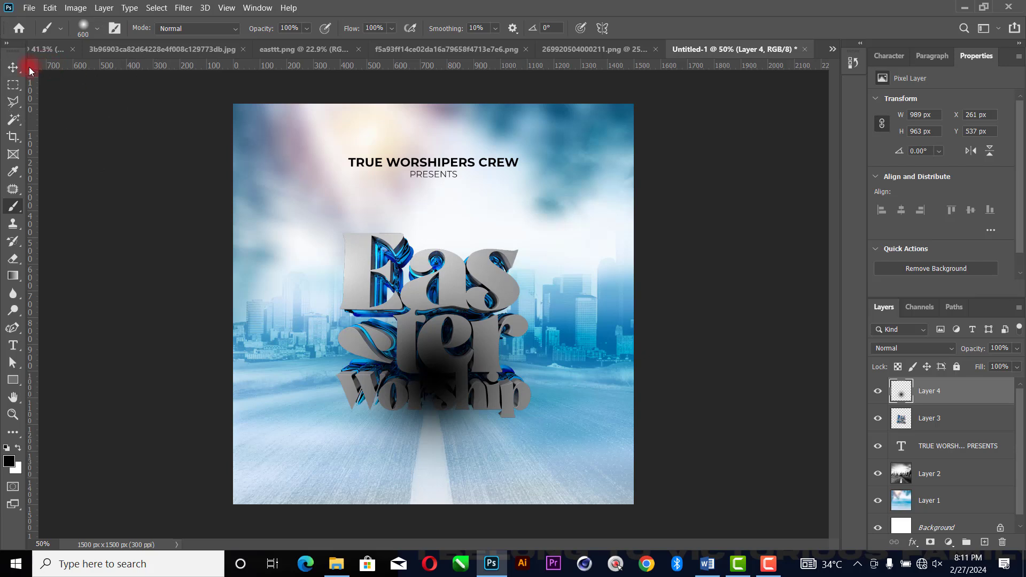
Transform the black spot without fixed proportions into a flat shadow about 205% wide and 14% high, centered under the word Worship
left_click(13, 67)
mouse_move(423, 323)
left_mouse_down()
mouse_move(444, 291)
mouse_move(436, 296)
left_mouse_up()
key("ctrl+t")
left_click(278, 28)
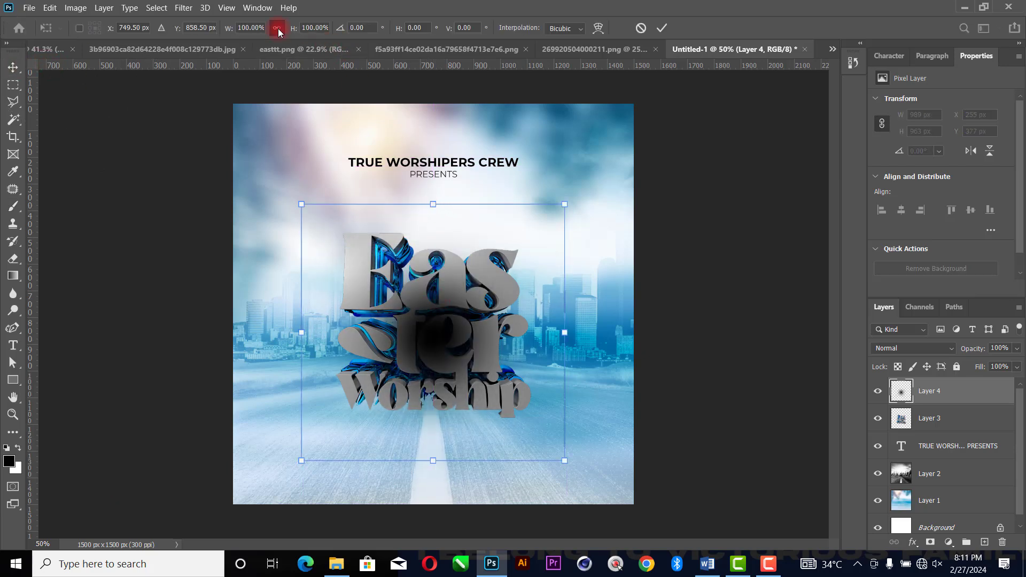
left_click_drag(426, 204, 421, 436)
left_click_drag(565, 449, 746, 449)
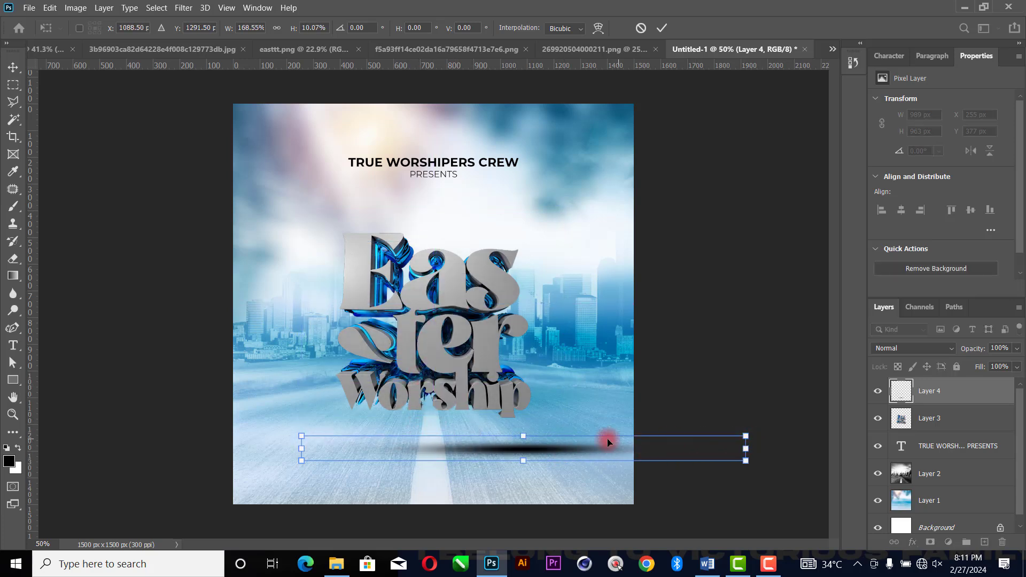
left_click_drag(302, 449, 204, 448)
left_click_drag(454, 455, 438, 429)
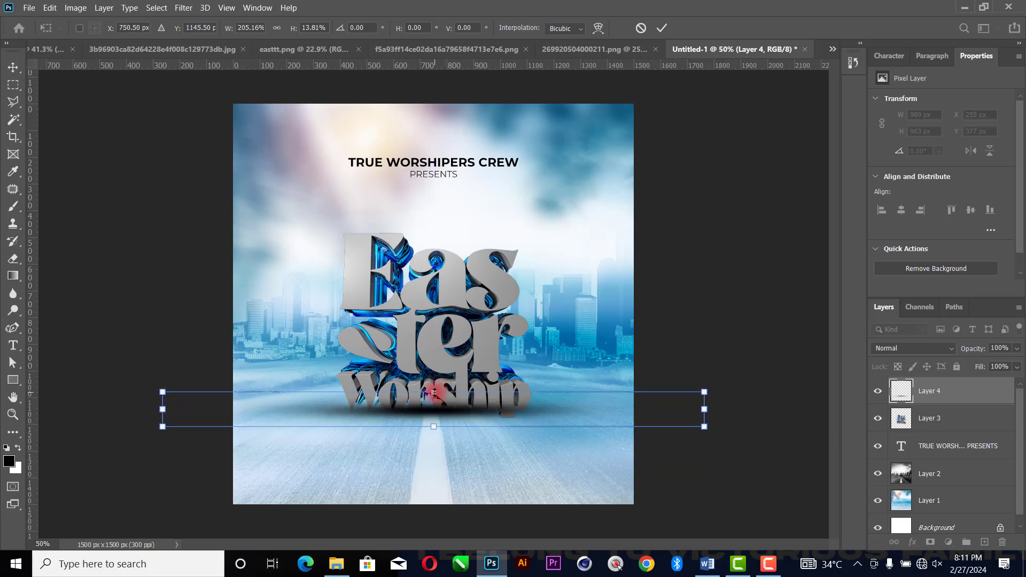
Enlarge the flat shadow to about 223% width and 16.3% height and apply the transformation
left_click_drag(434, 392, 434, 386)
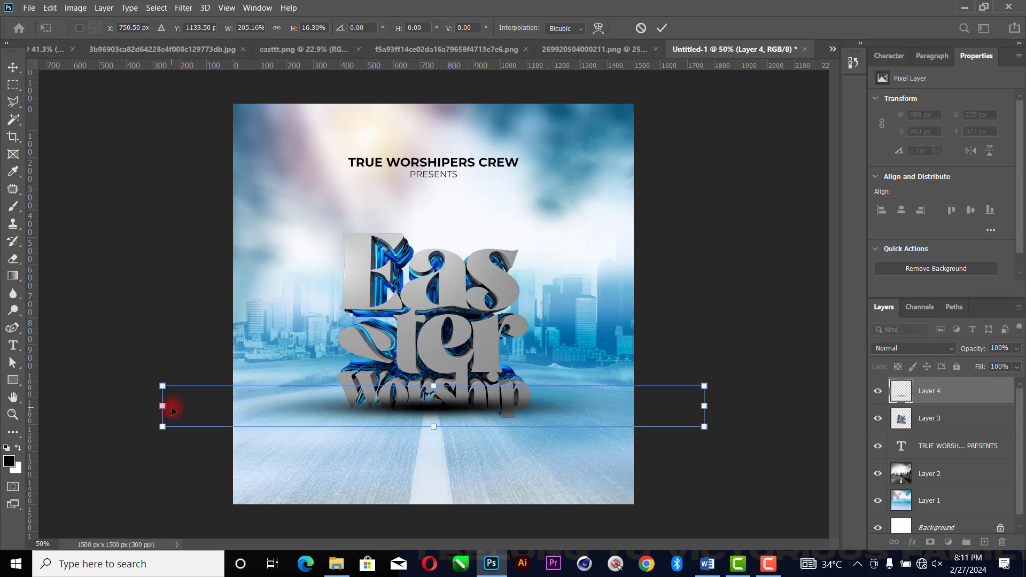
left_click_drag(160, 409, 154, 406)
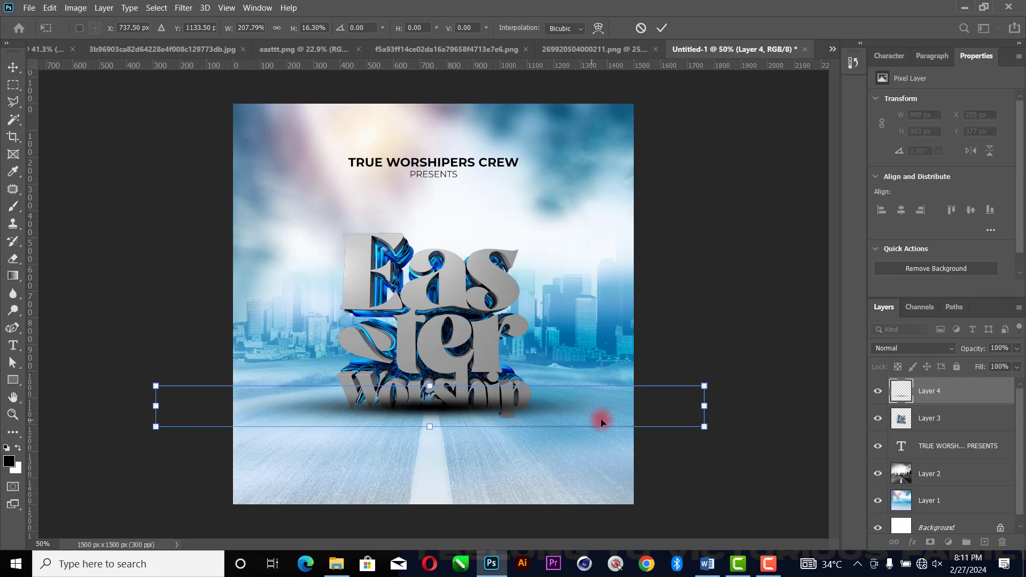
left_click_drag(705, 406, 733, 408)
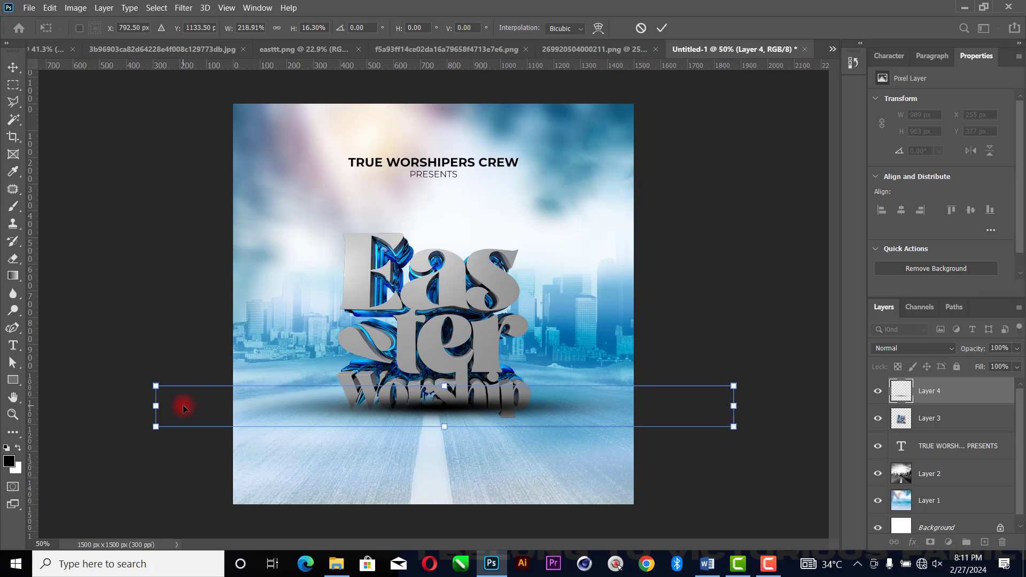
left_click_drag(151, 405, 145, 404)
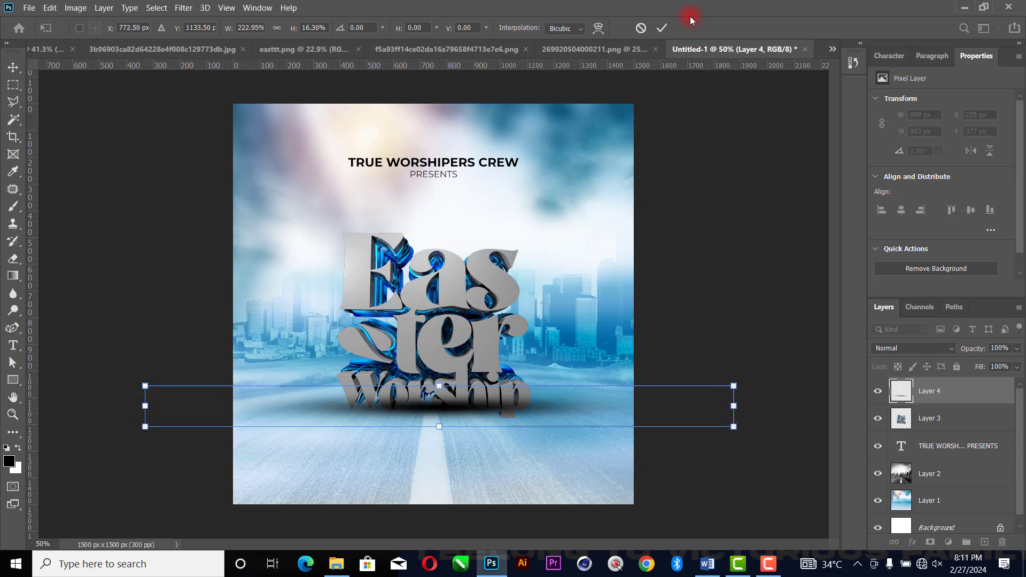
left_click(662, 29)
Move the shadow layer beneath the lettering layer, nudge the shadow to X -323 px, Y 1053 px and deselect it
left_click_drag(933, 391, 932, 431)
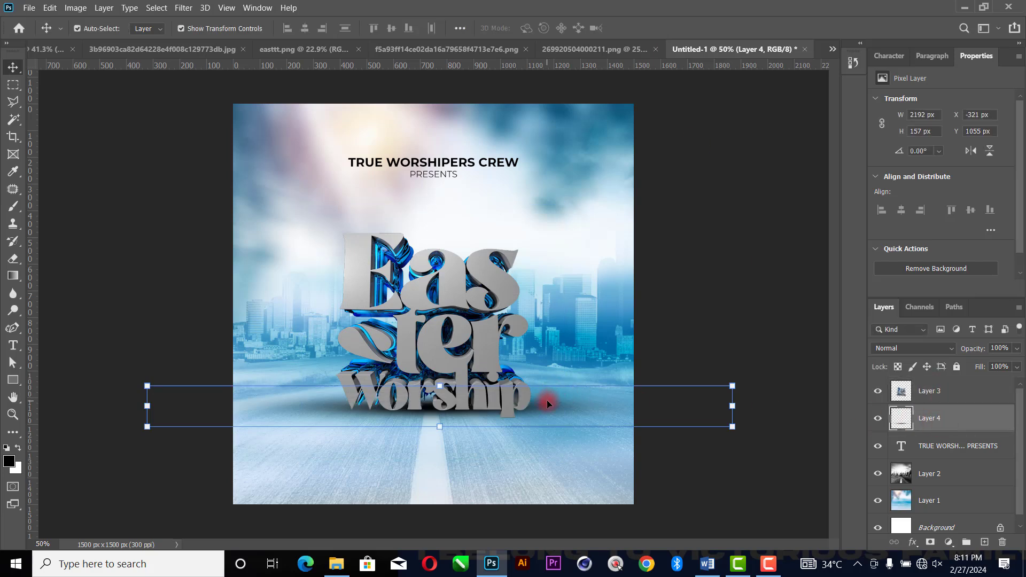
key("Down")
key("Down")
key("Up")
key("Up")
key("Up")
key("Up")
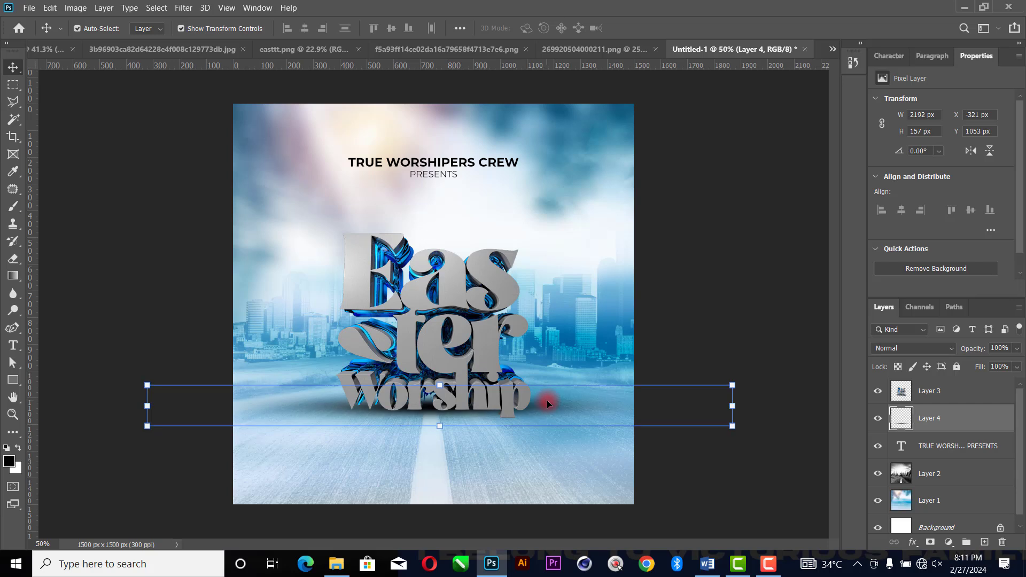
key("Left")
key("Left")
key("Down")
key("Down")
key("Up")
key("Up")
left_click(742, 233)
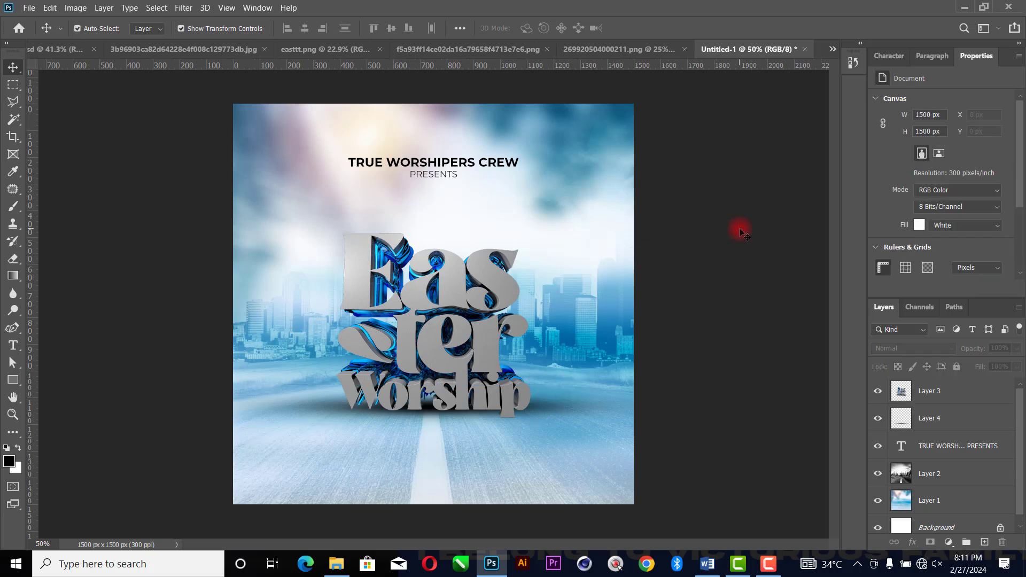
Adjust the opacity of the shadow layer beneath the lettering and deselect it
left_click(570, 405)
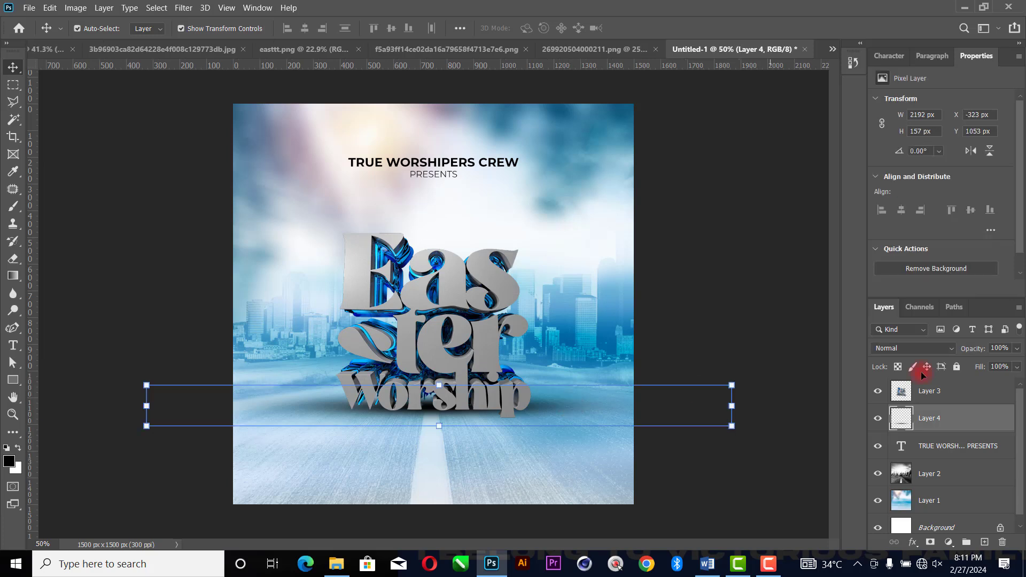
left_click(1015, 350)
left_click_drag(974, 366, 1017, 364)
left_click(756, 312)
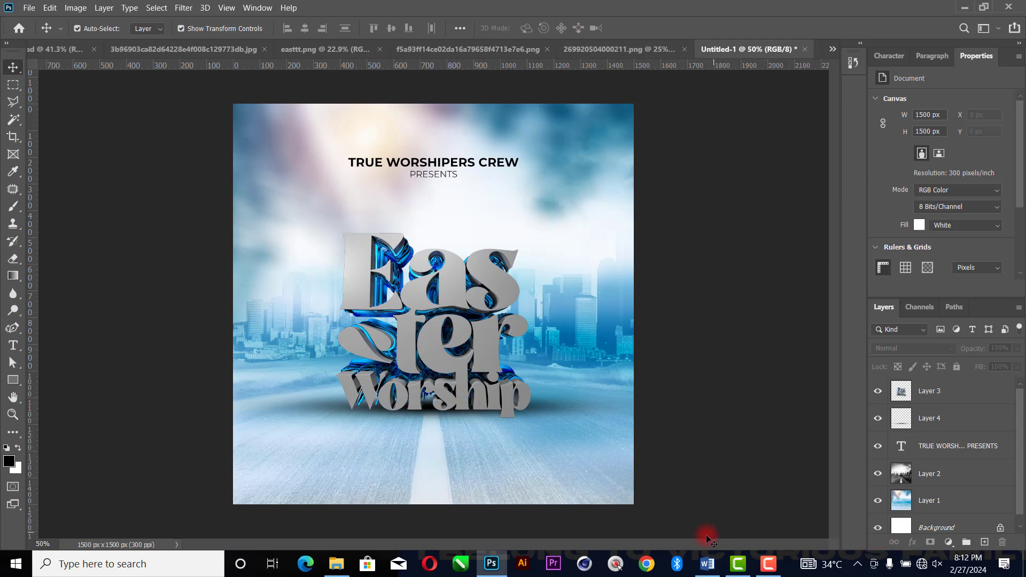
Switch to Word, copy the lines TAGGED: and “JESUS!!! THE ONLY NAME THAT SAVES”, and return to Photoshop
left_click(707, 564)
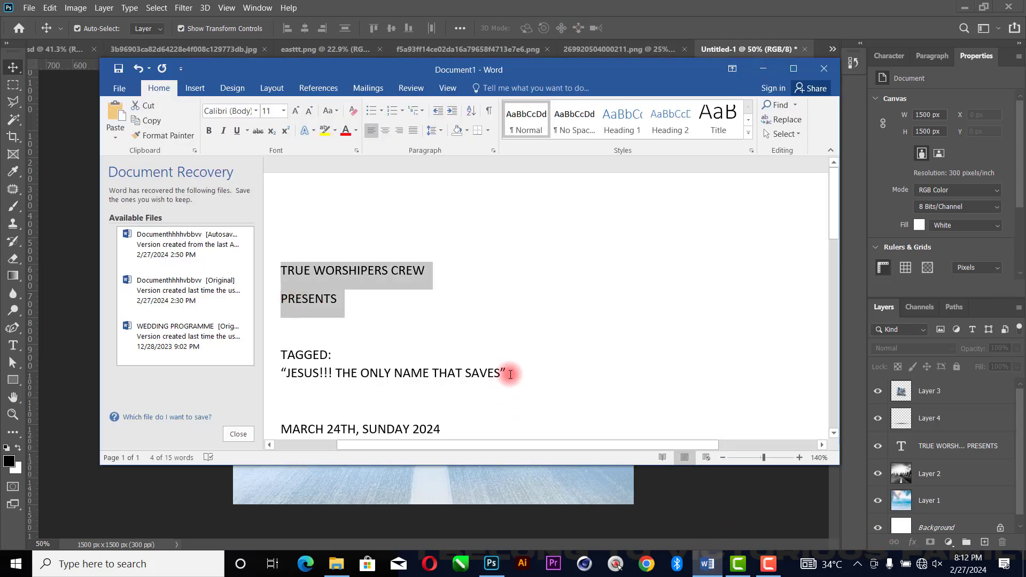
left_click_drag(508, 373, 282, 359)
key("ctrl+c")
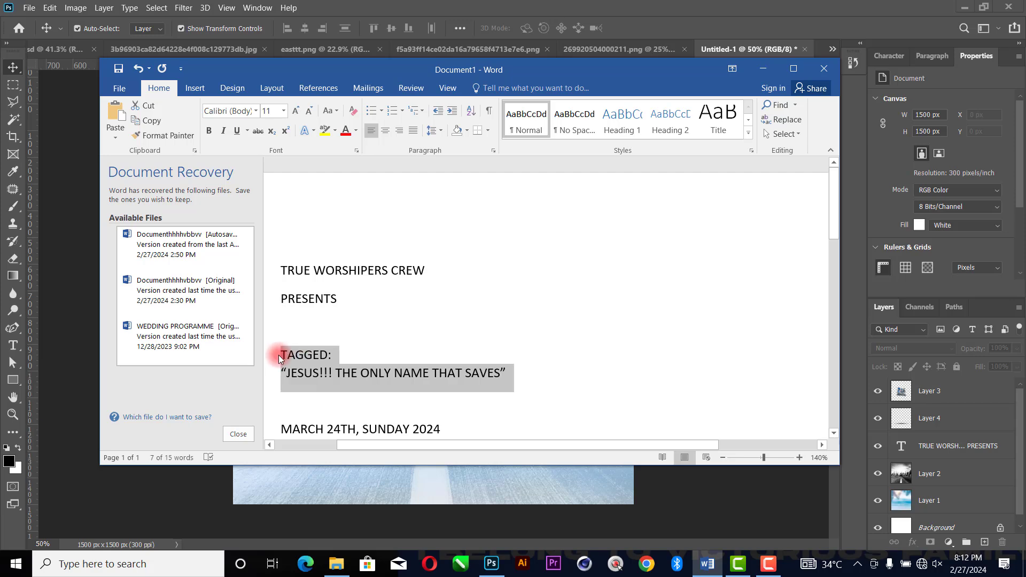
left_click(86, 230)
Paste the copied tagline as a new text layer on the road below the 3D lettering and commit it
left_click(12, 344)
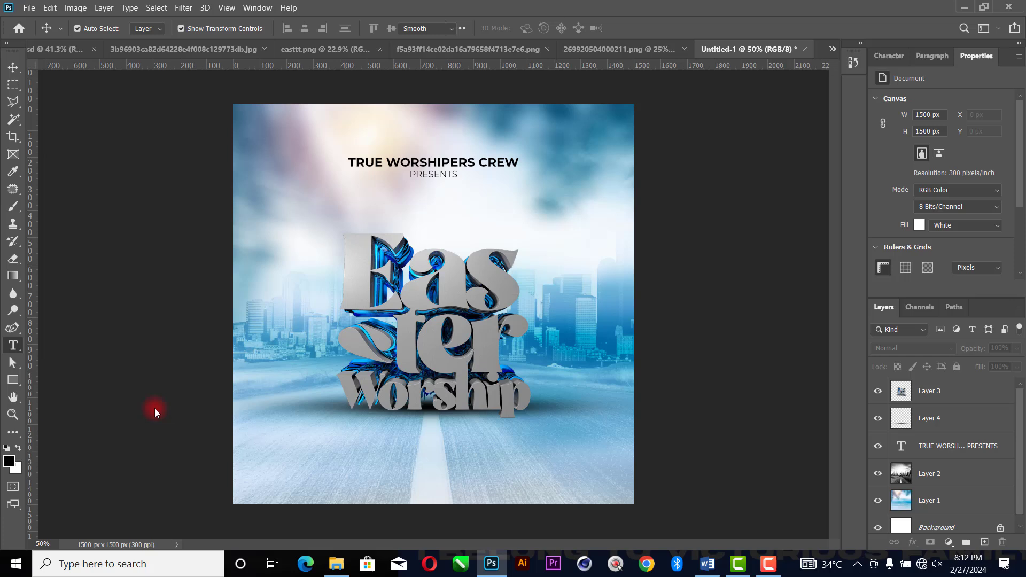
left_click(339, 451)
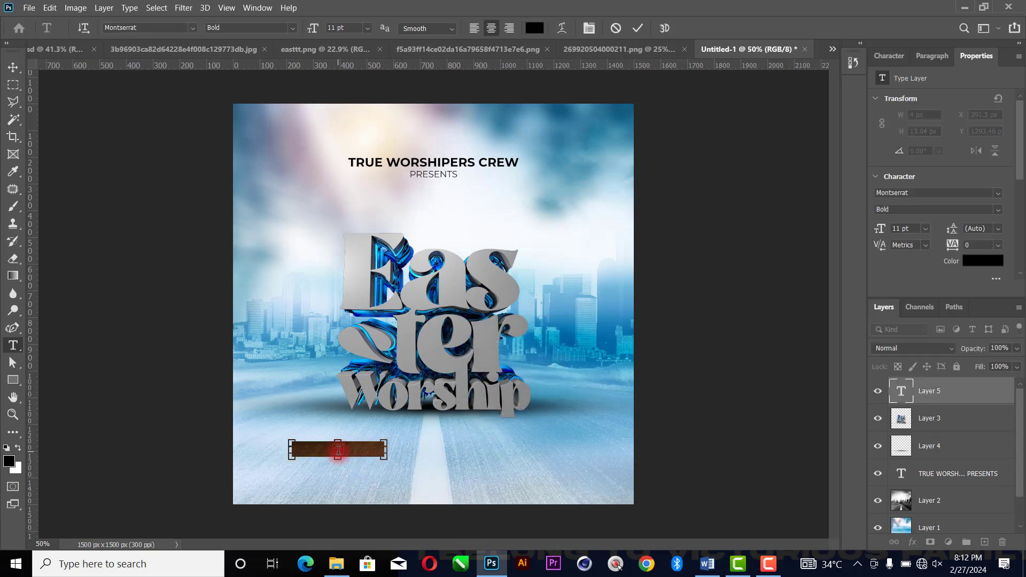
key("ctrl+v")
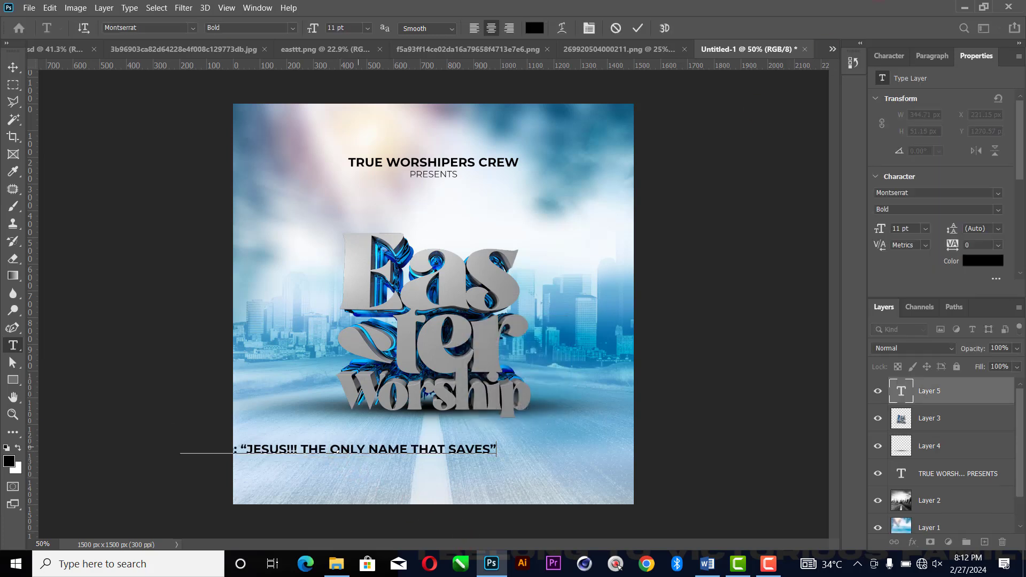
left_click(638, 26)
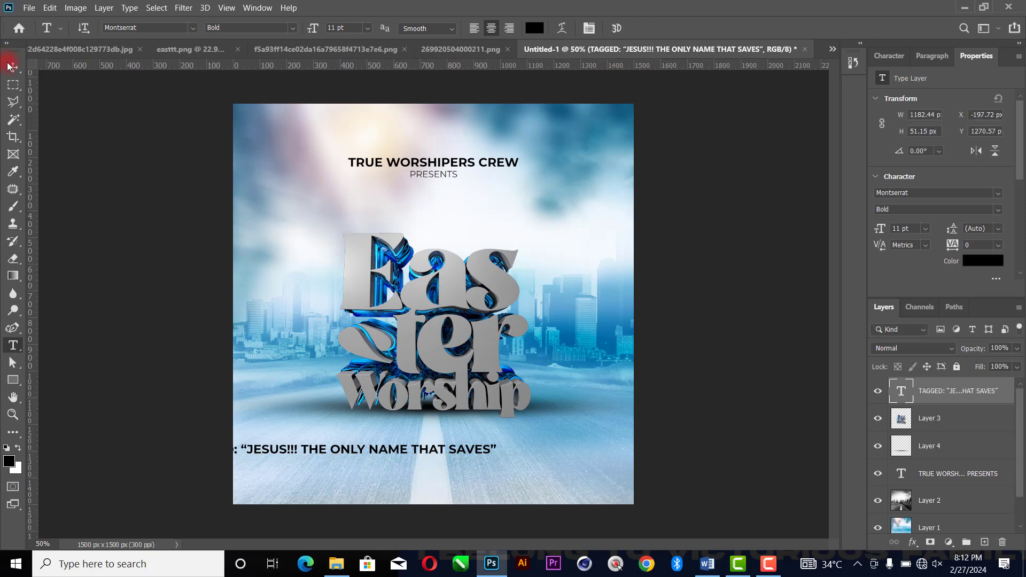
Move the tagline horizontally to about X 248 px so the whole line lies within the canvas
key("v")
left_click_drag(391, 436, 510, 438)
left_click(398, 450)
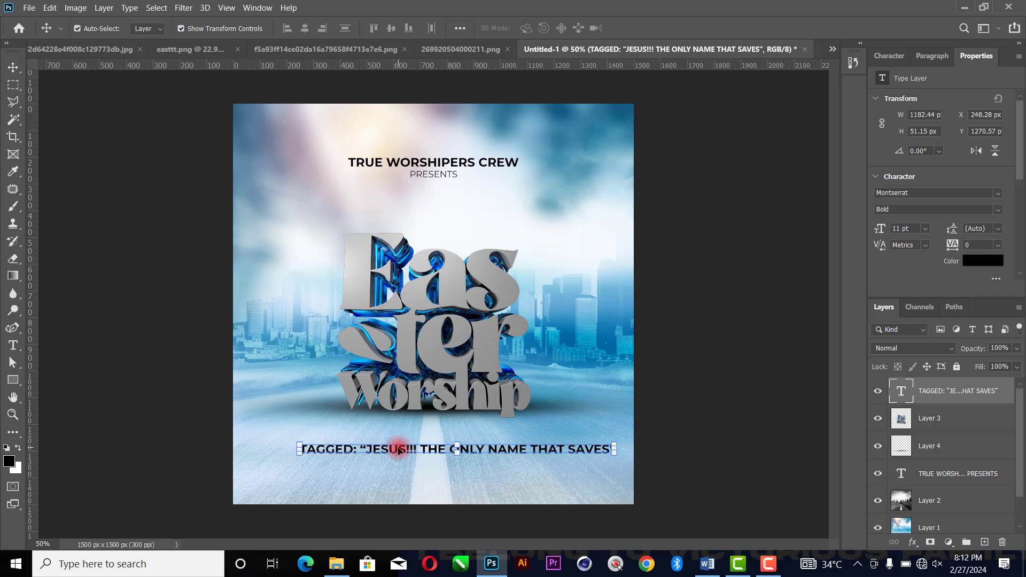
Break the tagline after TAGGED: so the quoted sentence starts on a second line
key("t")
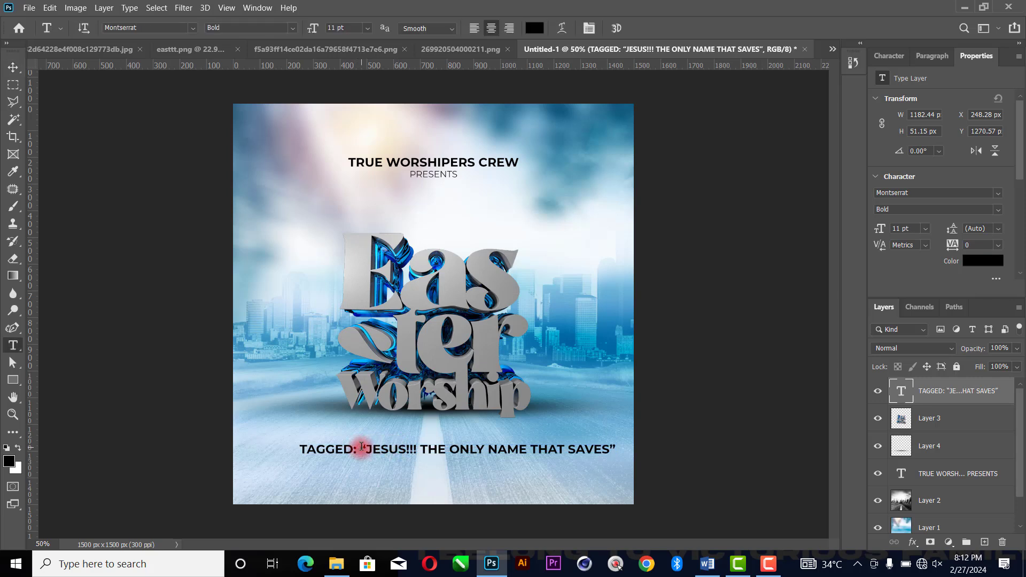
left_click(363, 447)
key("Return")
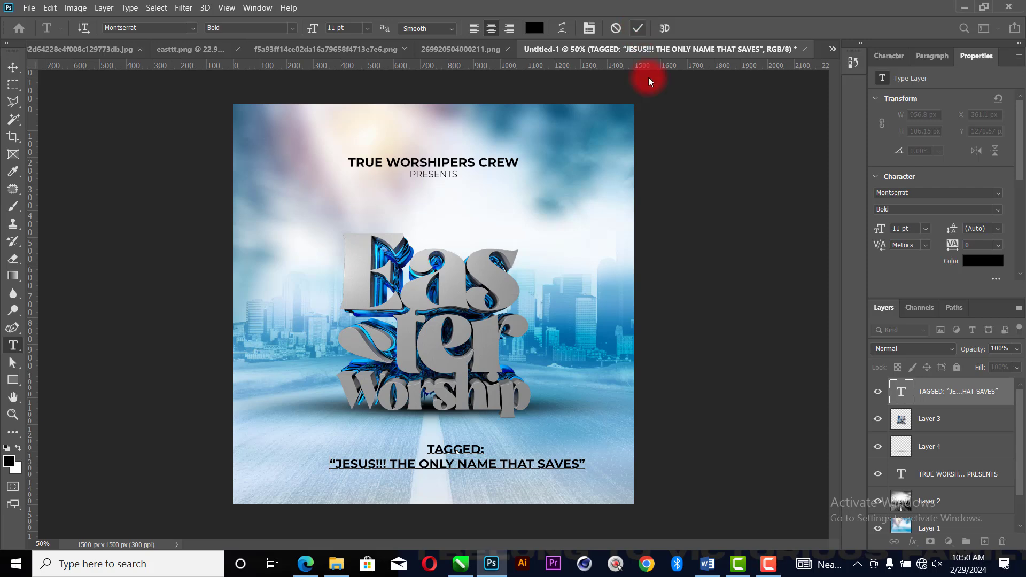
left_click(404, 430)
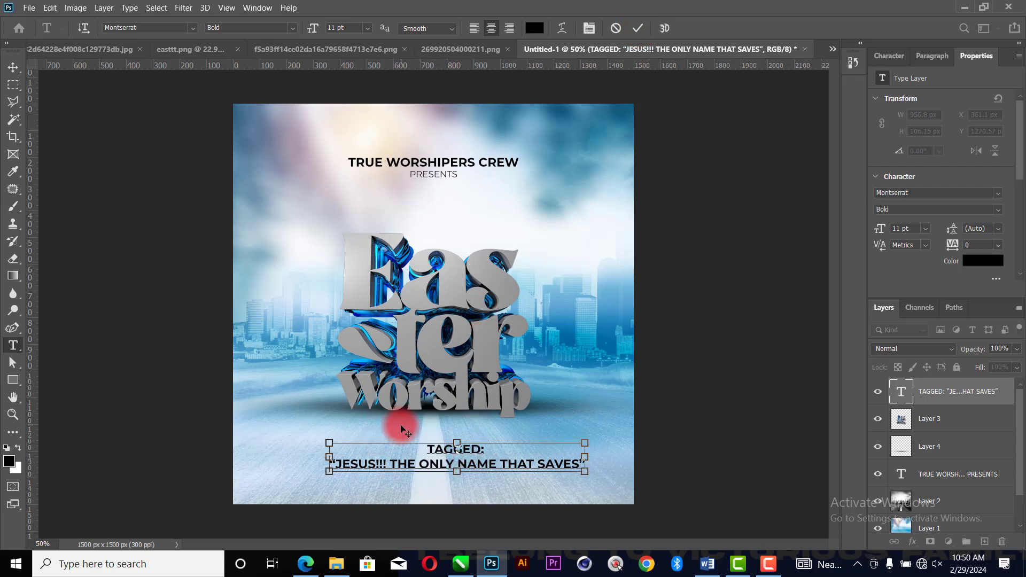
Draw a rectangle about 299 x 56 px over the word TAGGED:
key("ctrl+plus")
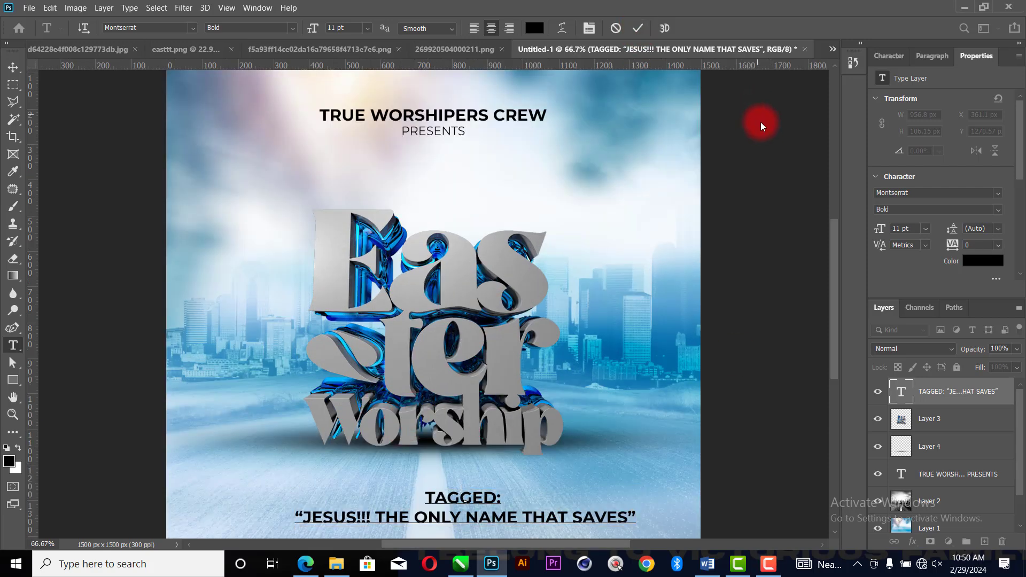
left_click_drag(832, 236, 834, 286)
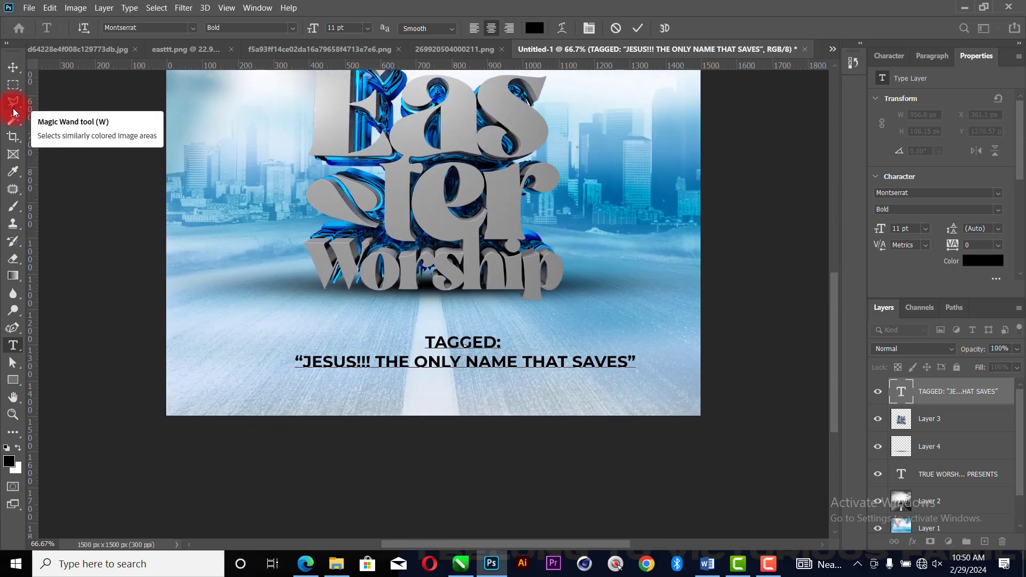
left_click(13, 380)
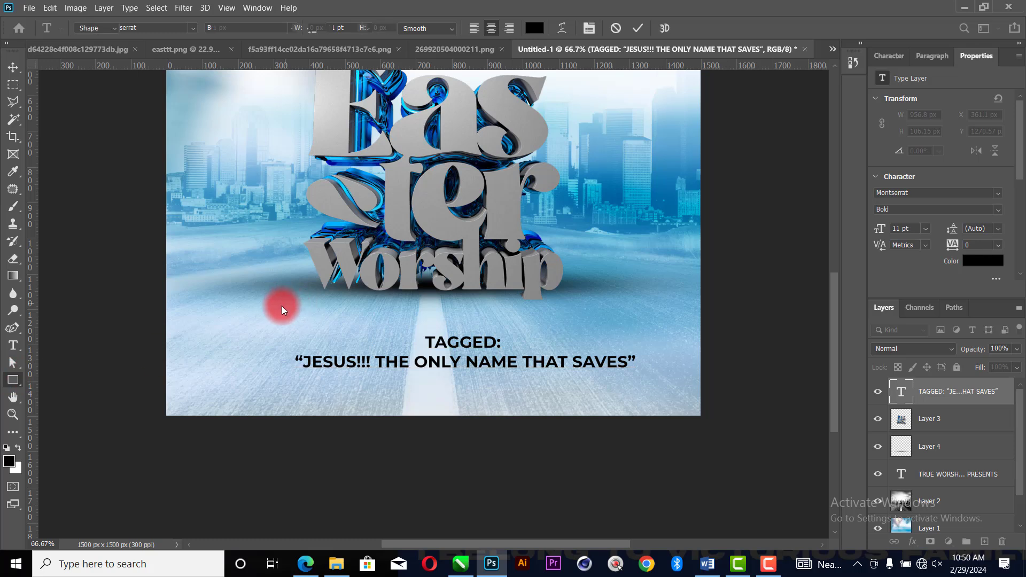
left_click_drag(408, 335, 515, 354)
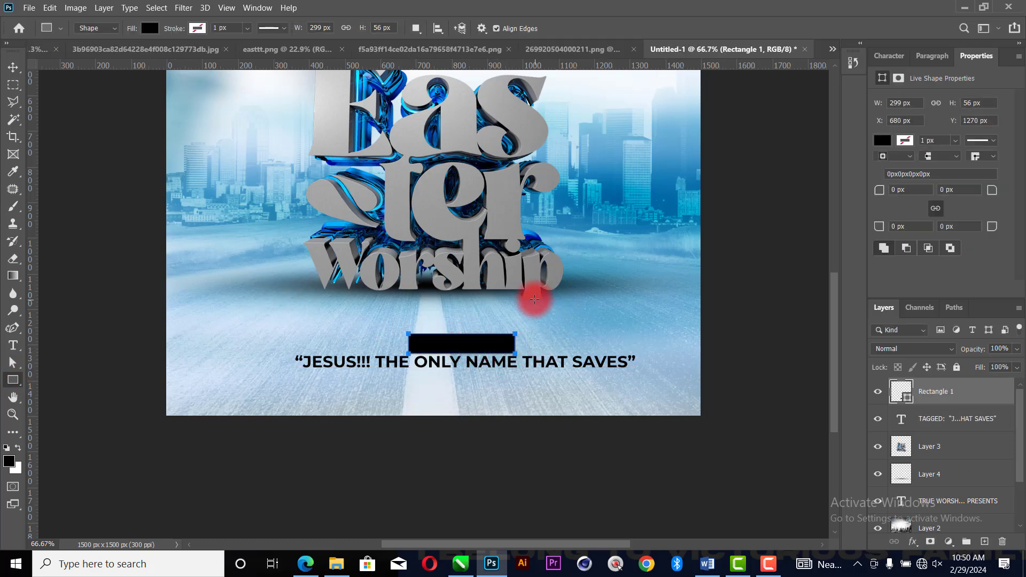
Fill the rectangle over TAGGED: with white and round all its corners to 28 px
left_click(883, 142)
left_click(840, 212)
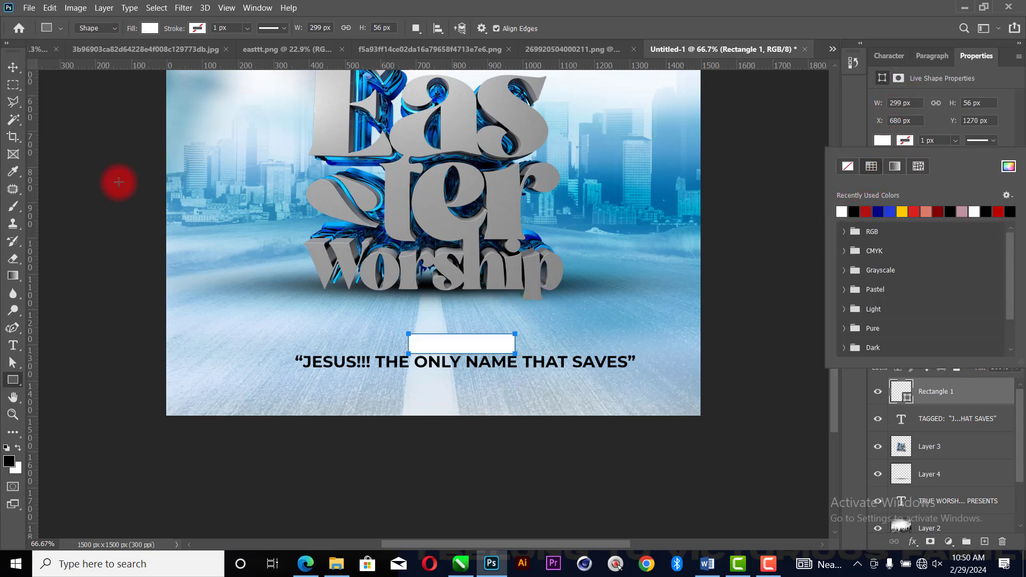
left_click(16, 68)
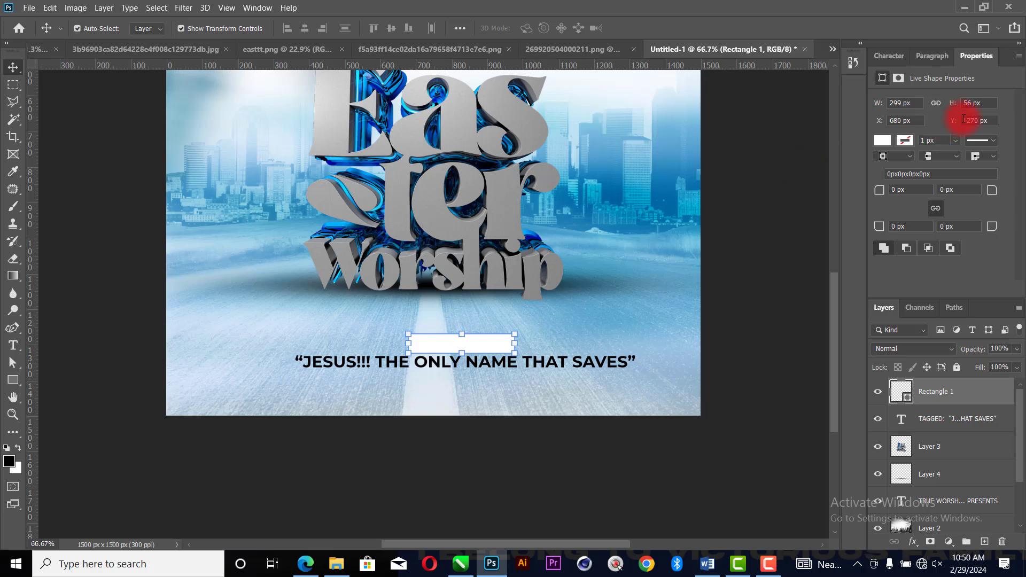
left_click_drag(880, 192, 1022, 191)
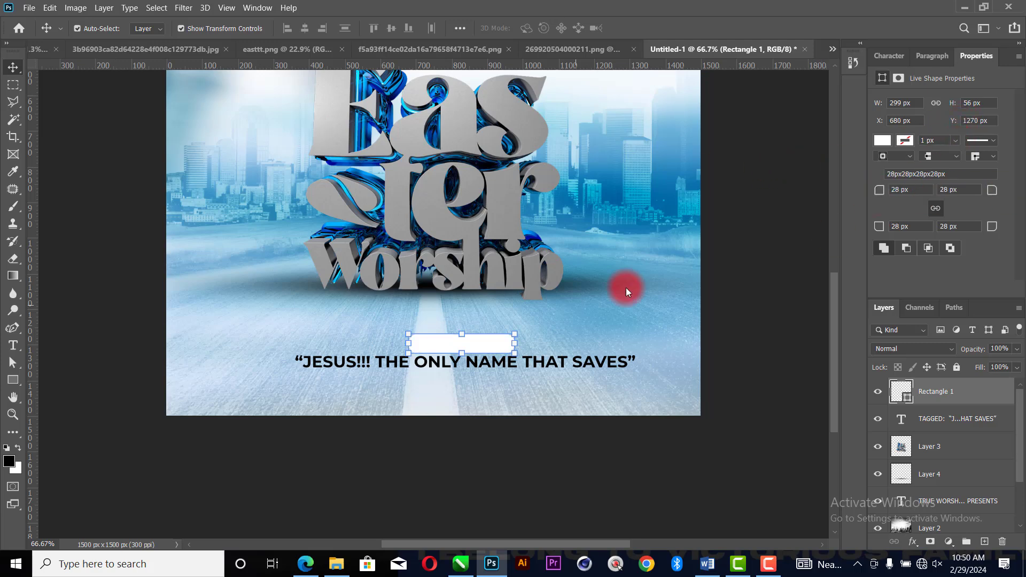
Duplicate the rounded rectangle onto the quoted line at X 327 px, Y 1321 px and stretch it to about 1021 px wide
key("ctrl+plus")
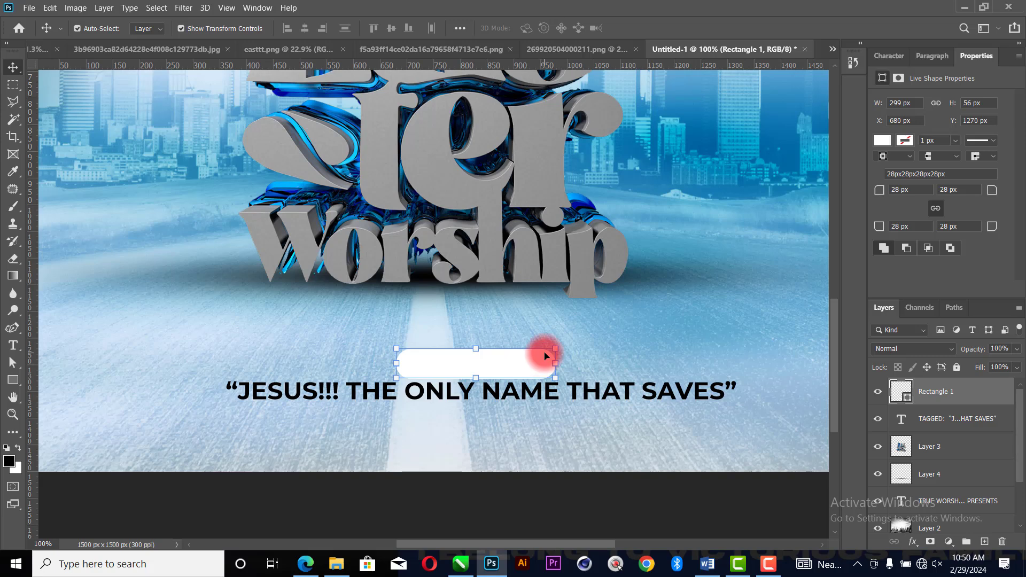
key("ctrl")
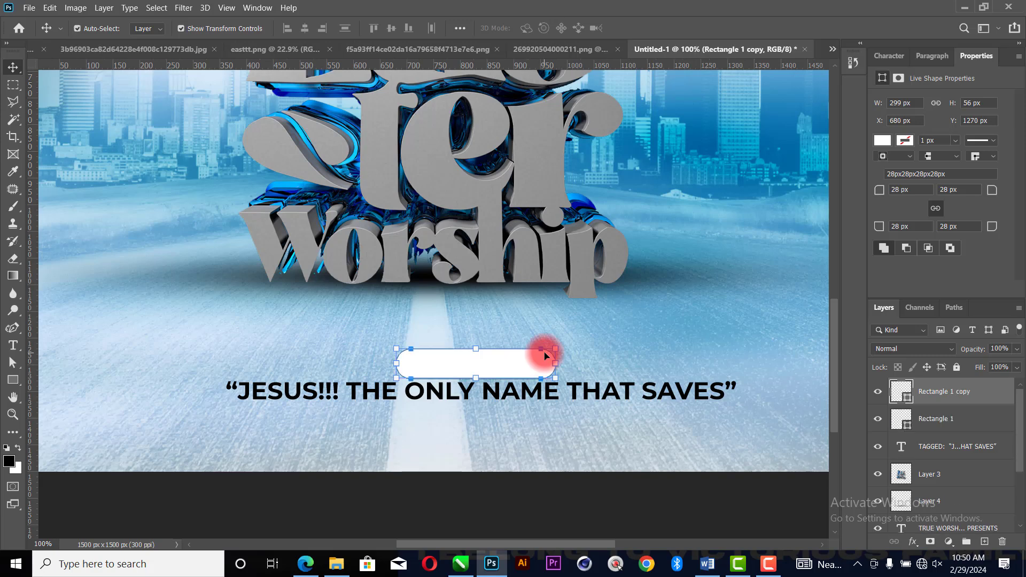
left_click_drag(538, 351, 303, 395)
left_click(367, 391)
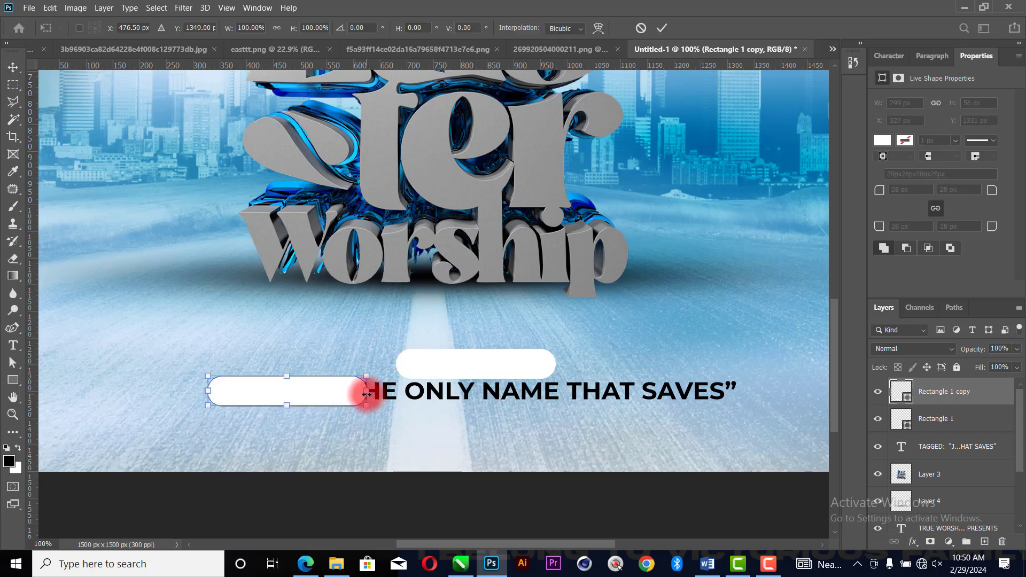
left_click_drag(360, 394, 752, 413)
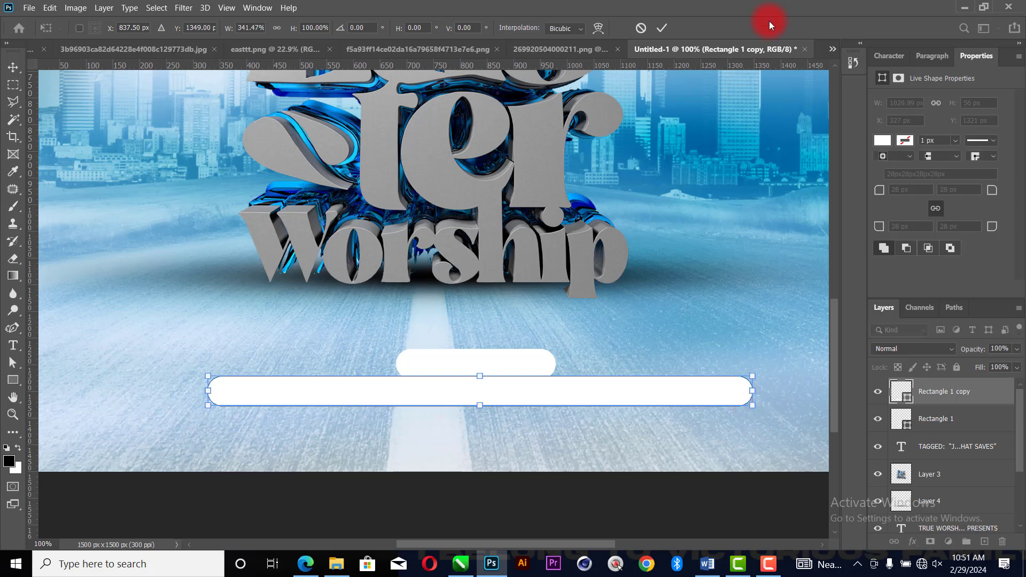
left_click(662, 29)
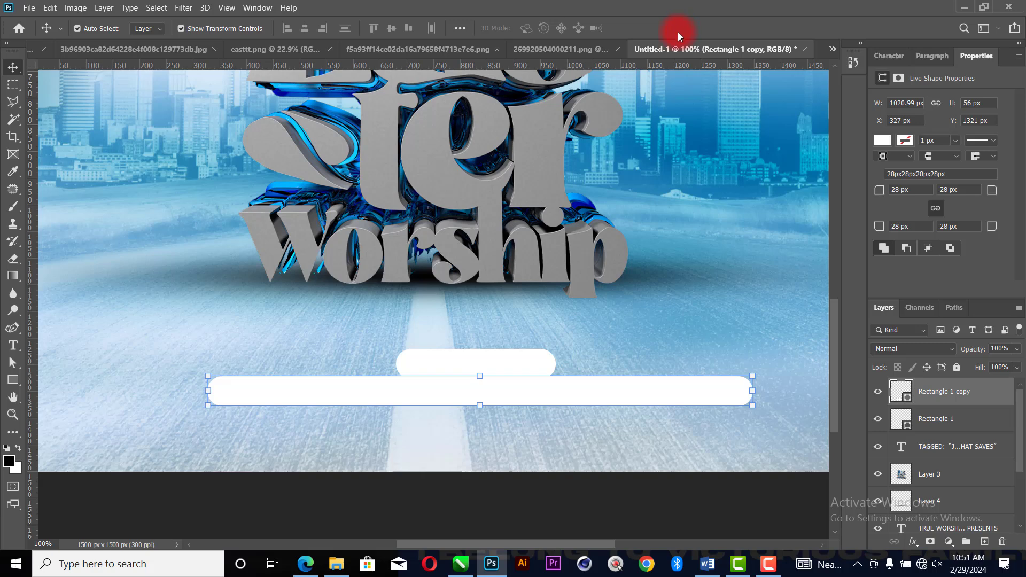
Select both rounded rectangle layers and move them beneath the tagline text layer
left_click(956, 420, "ctrl")
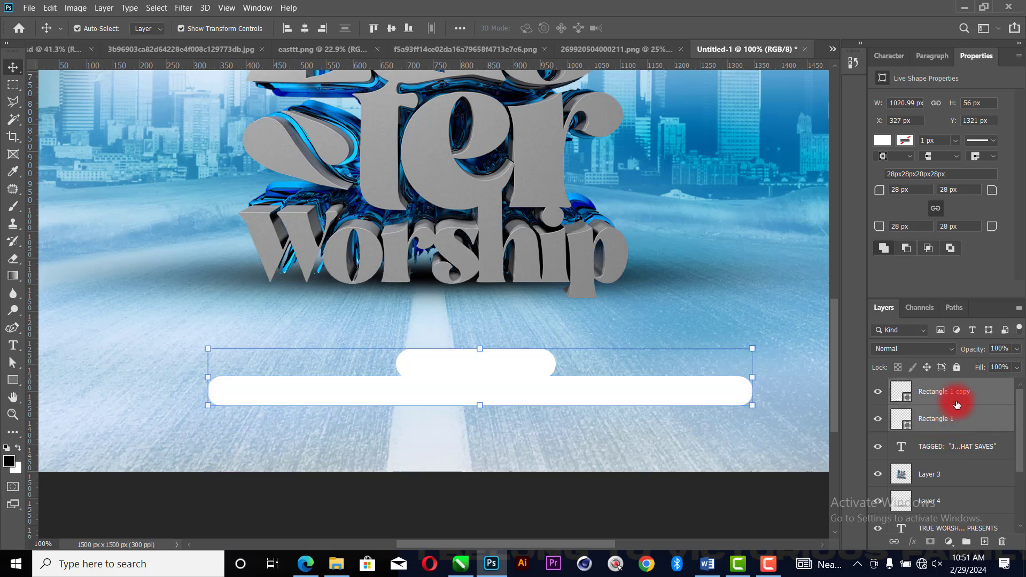
left_click_drag(956, 406, 961, 457)
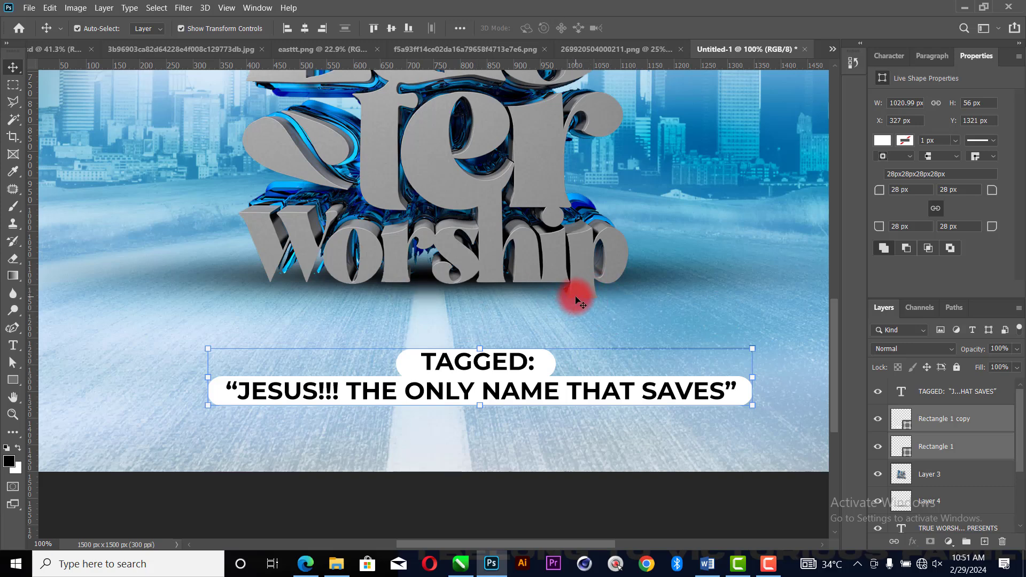
Fill the wide rounded bar behind the quoted line with yellow
left_click(972, 423)
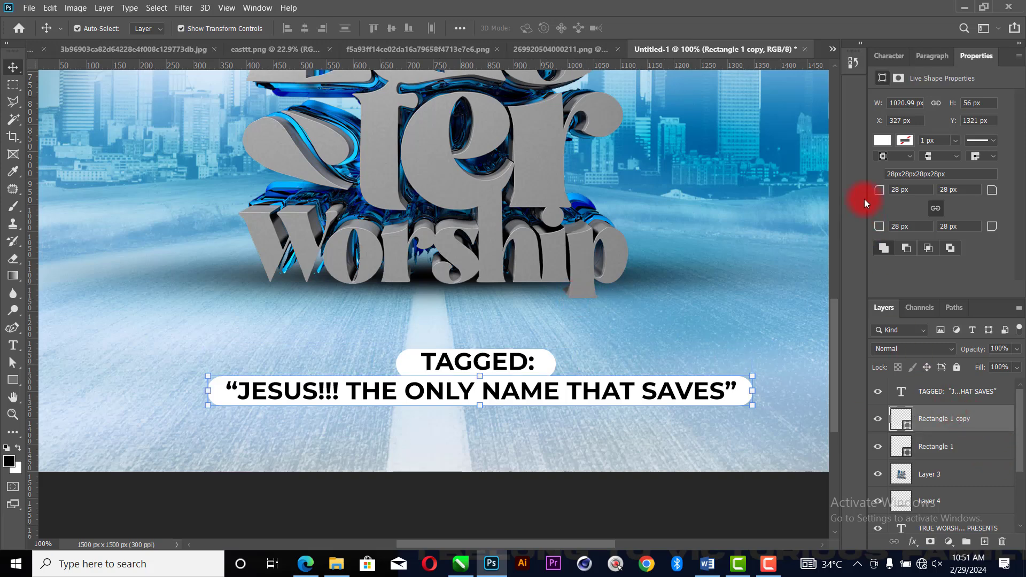
left_click(883, 141)
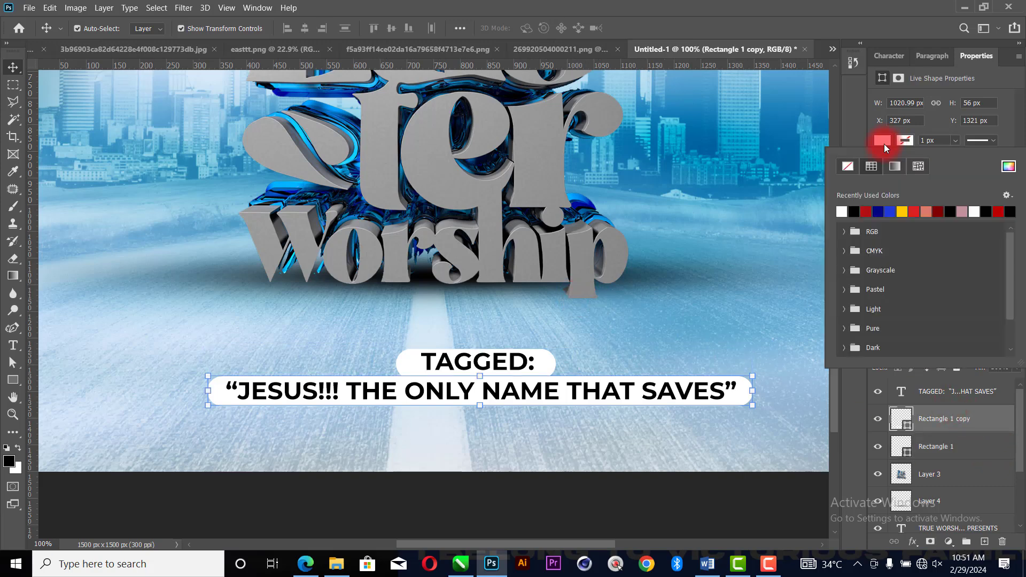
left_click(902, 212)
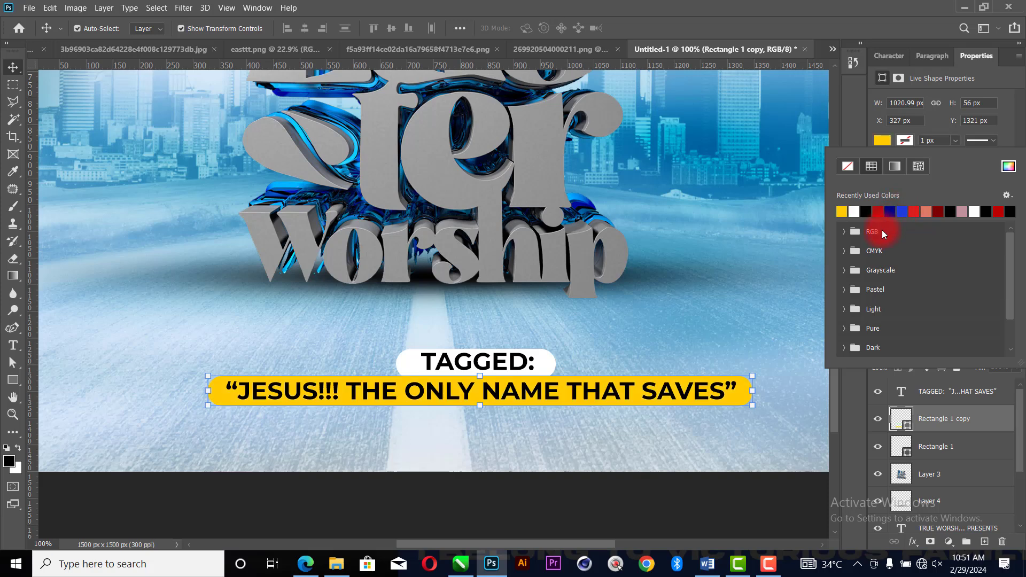
Fill the small rounded bar behind TAGGED: with yellow
left_click(939, 446)
left_click(883, 141)
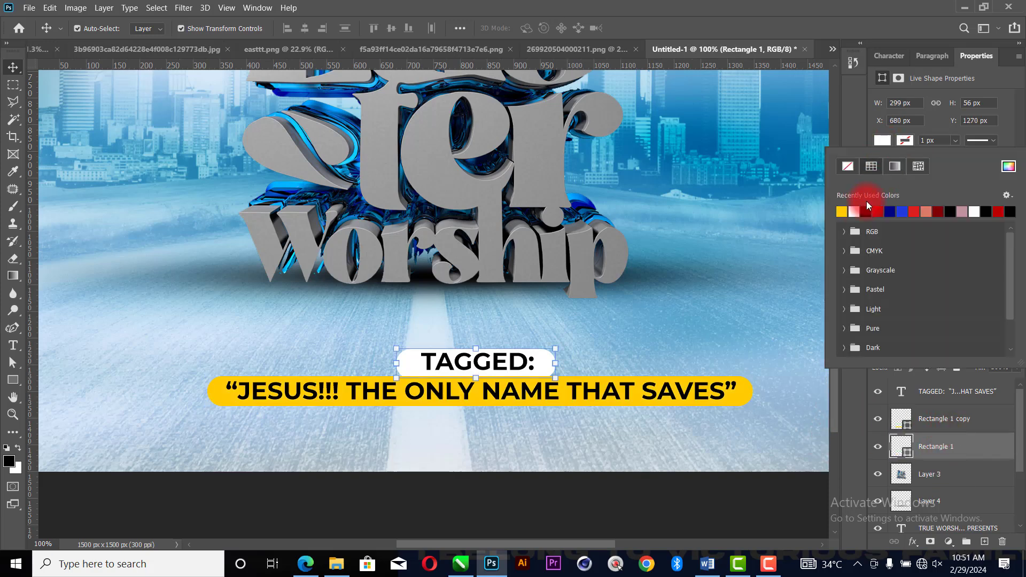
left_click(843, 212)
left_click(954, 428)
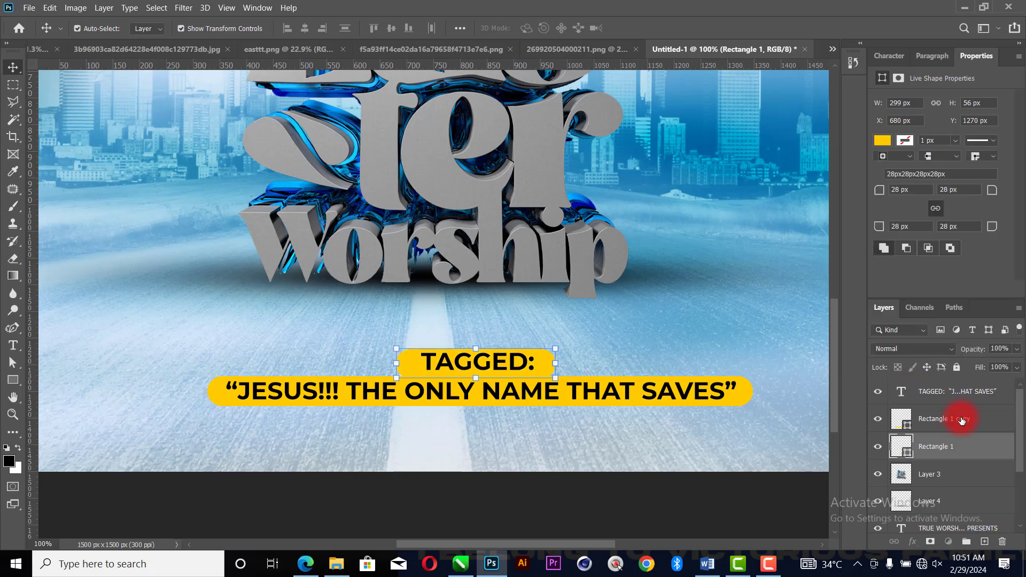
Fill the wide bar behind the quoted line with the dark-blue-to-blue linear gradient
left_click(959, 420)
left_click(883, 142)
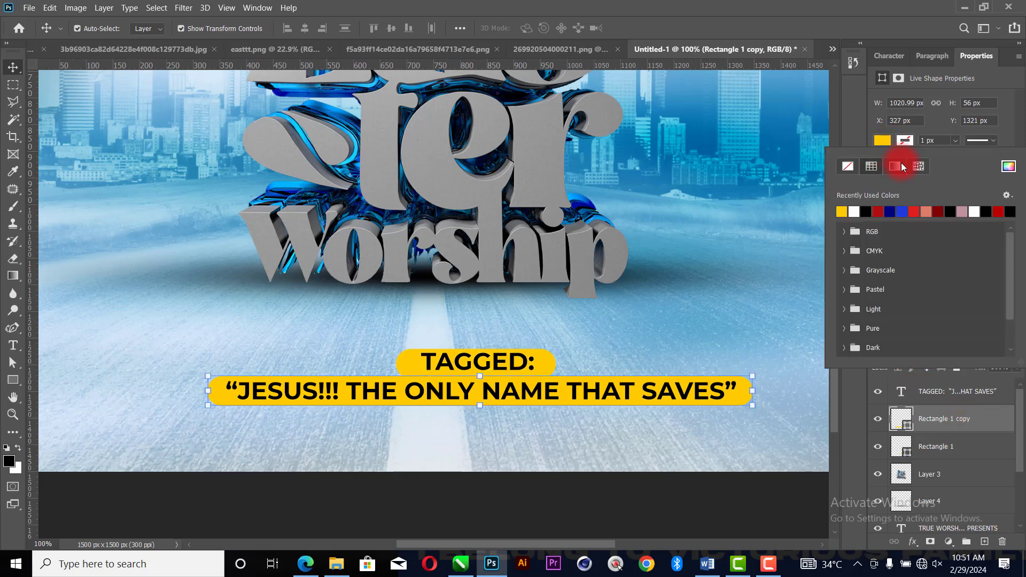
left_click(901, 167)
left_click(842, 211)
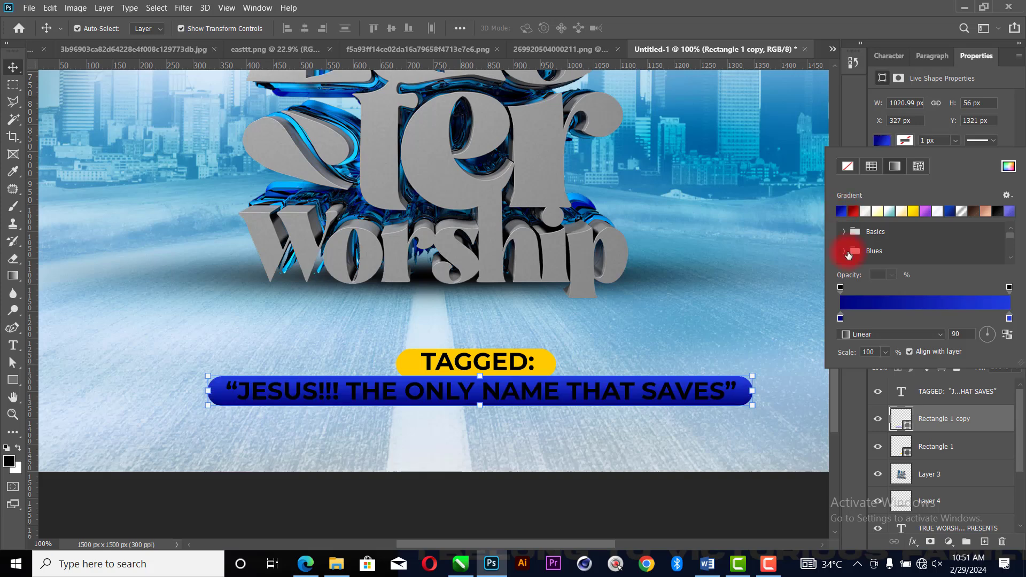
left_click(724, 390)
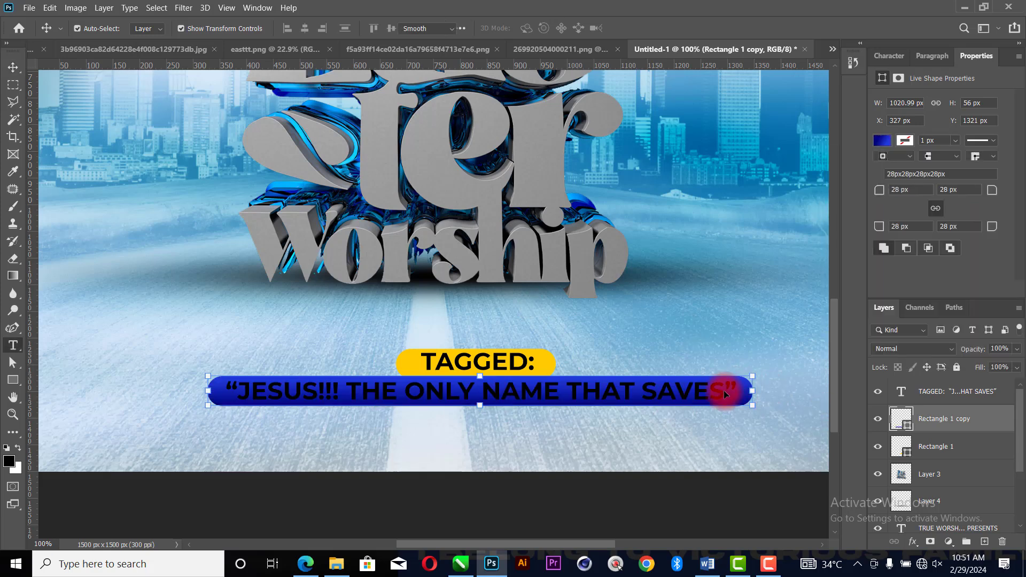
Recolor the quoted line “JESUS!!! THE ONLY NAME THAT SAVES” to white (ffffff)
key("t")
left_click_drag(209, 381, 778, 431)
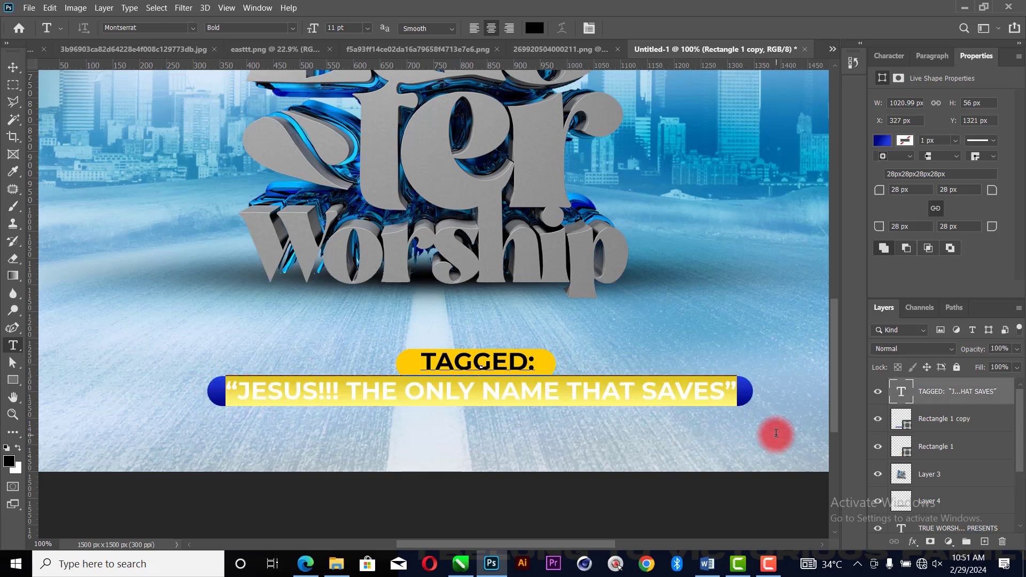
left_click(967, 262)
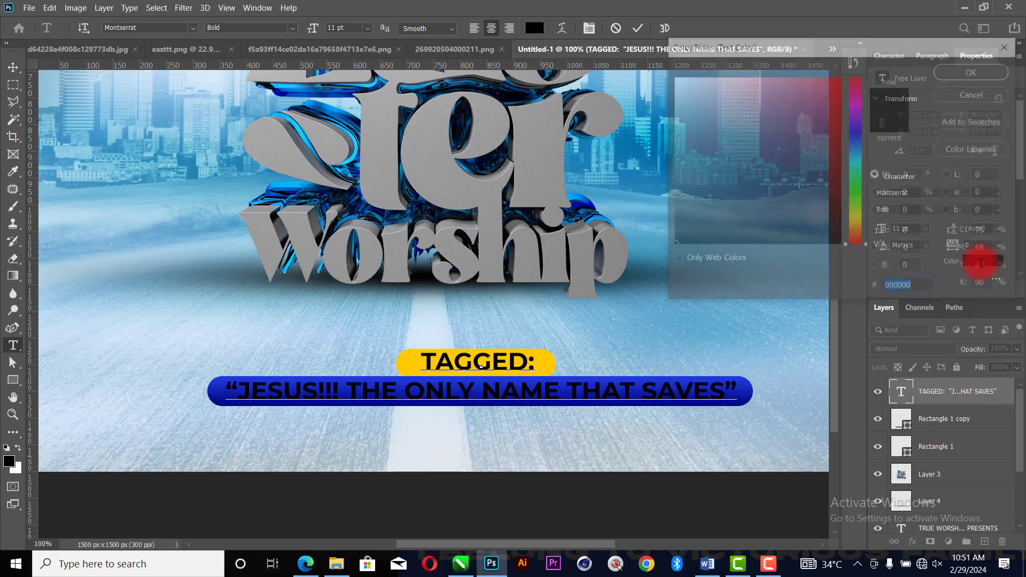
left_click_drag(756, 234, 652, 49)
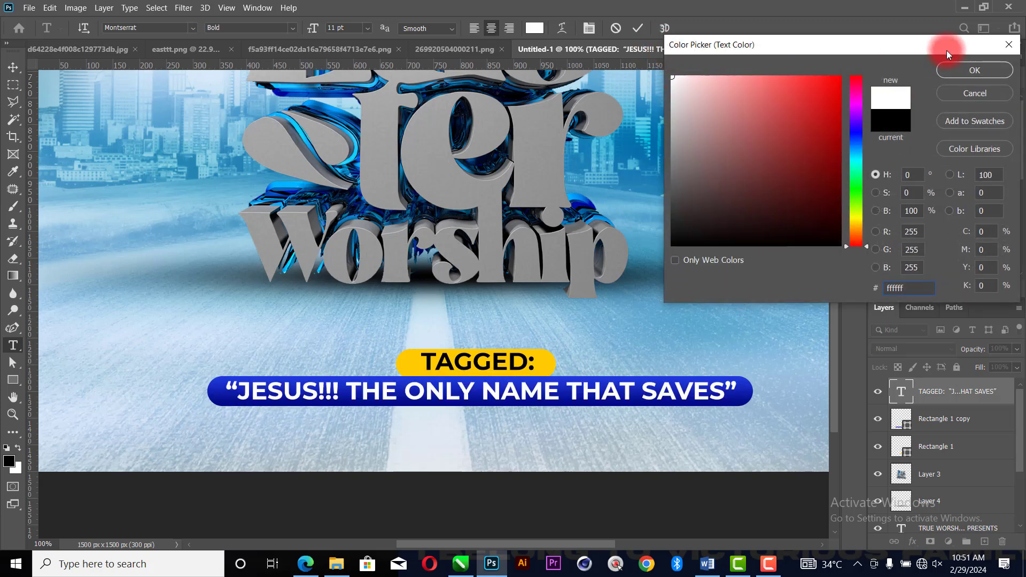
left_click(981, 69)
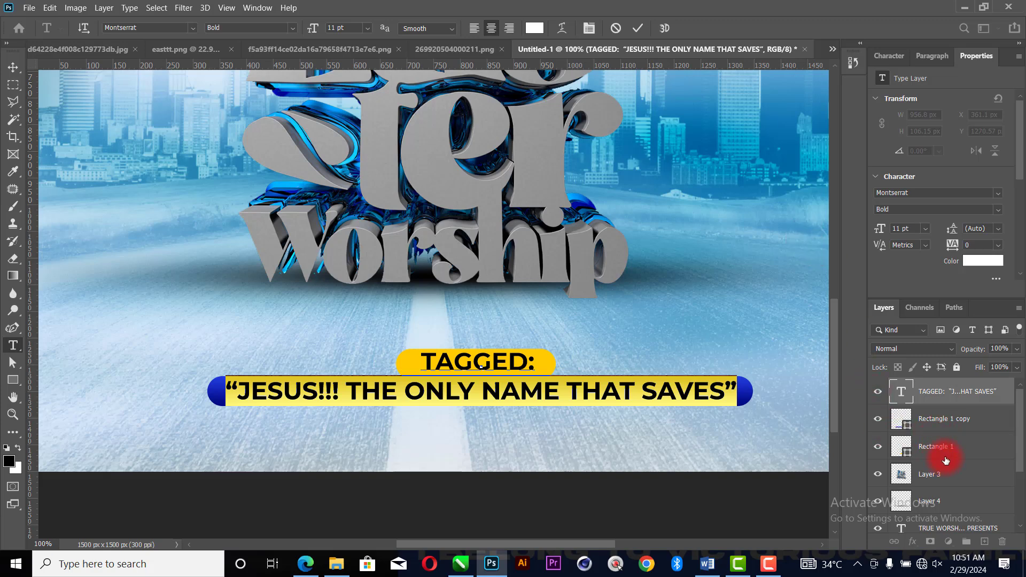
left_click(638, 28)
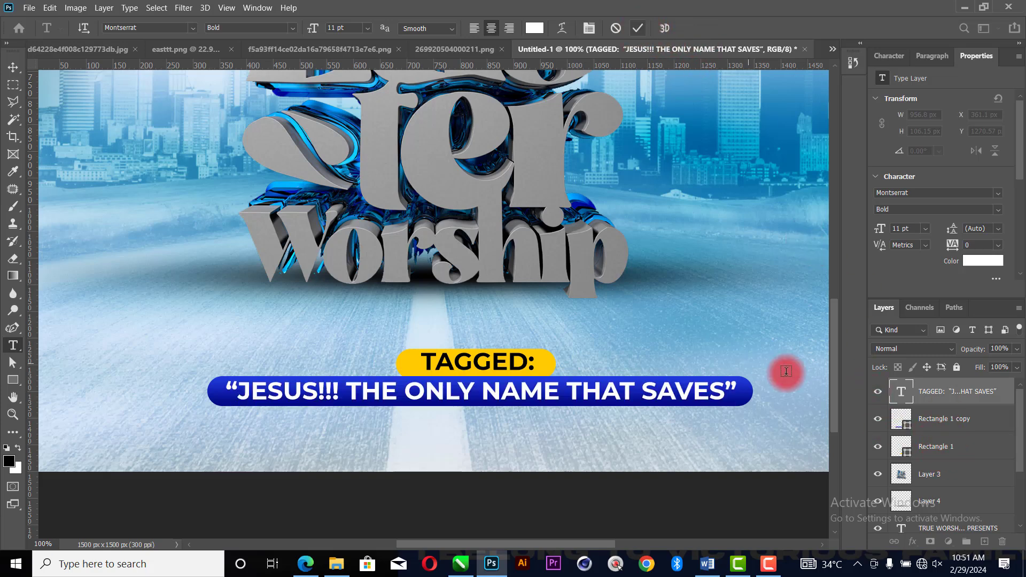
Group the tagline text with both rounded rectangle layers and name the group tagged
left_click(960, 444, "shift")
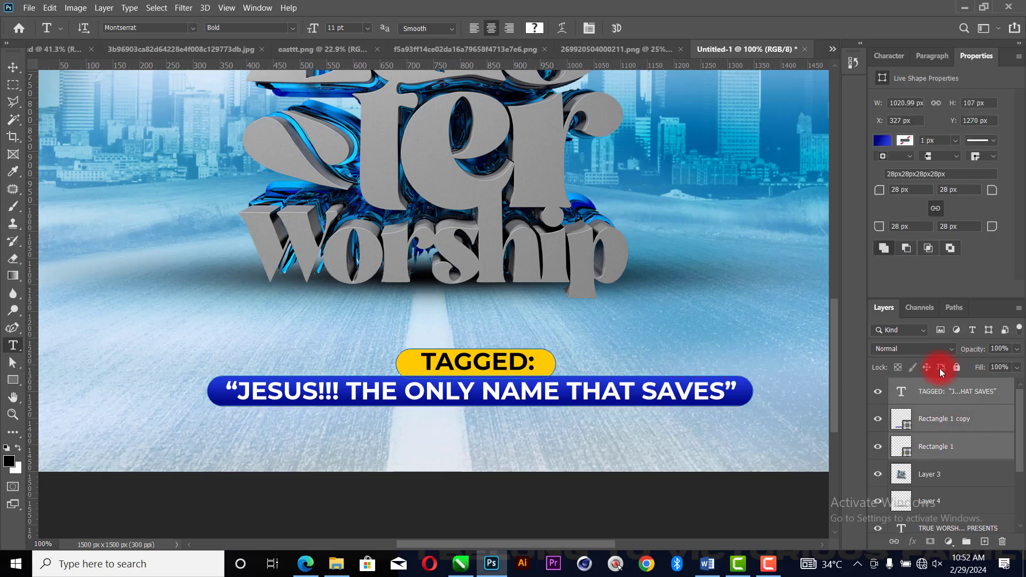
key("ctrl+g")
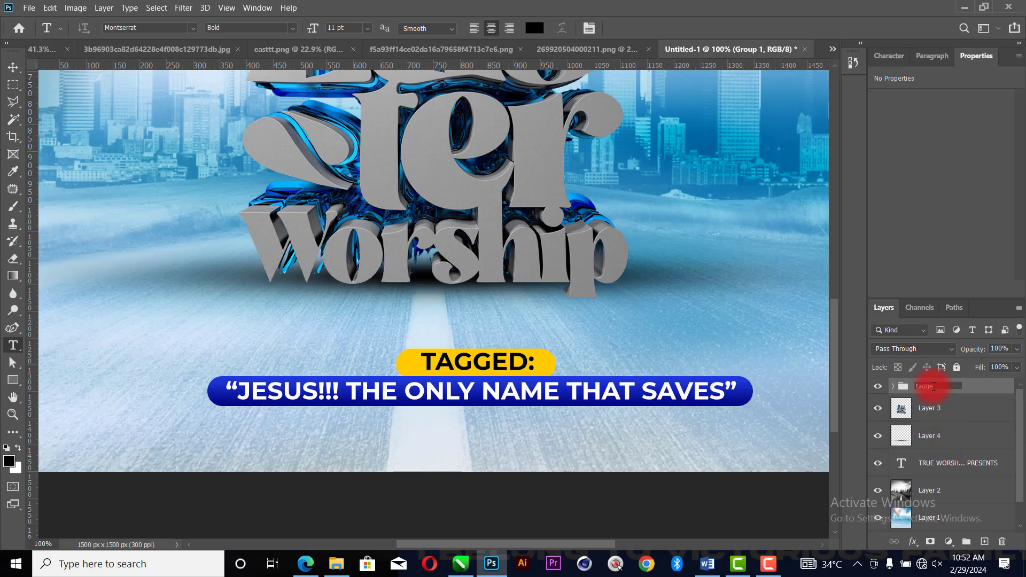
left_click(934, 386)
type("tagged")
key("Return")
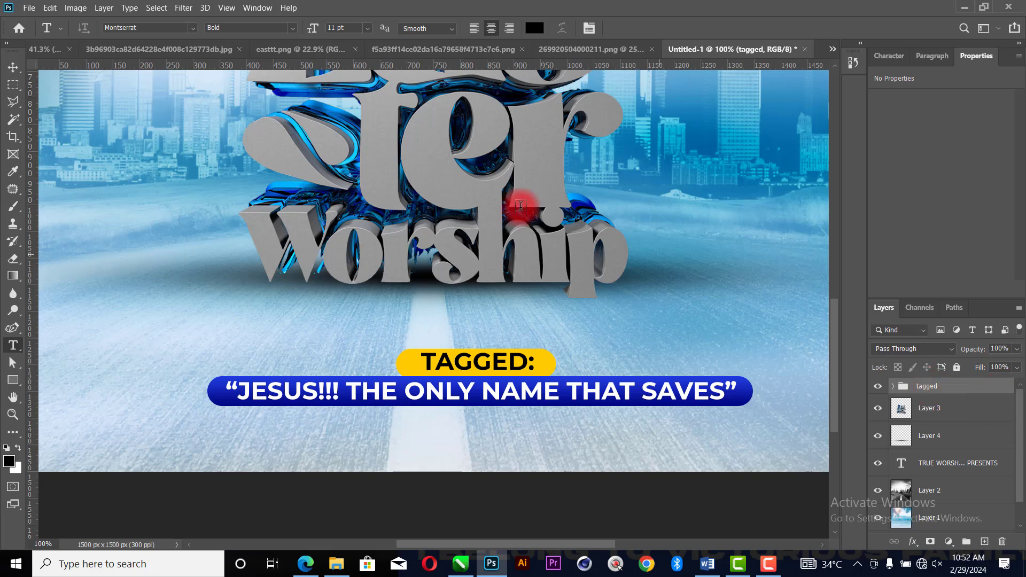
Scale the tagged group proportionally to about 65% and place it centered just beneath the Easter Worship lettering
key("ctrl+t")
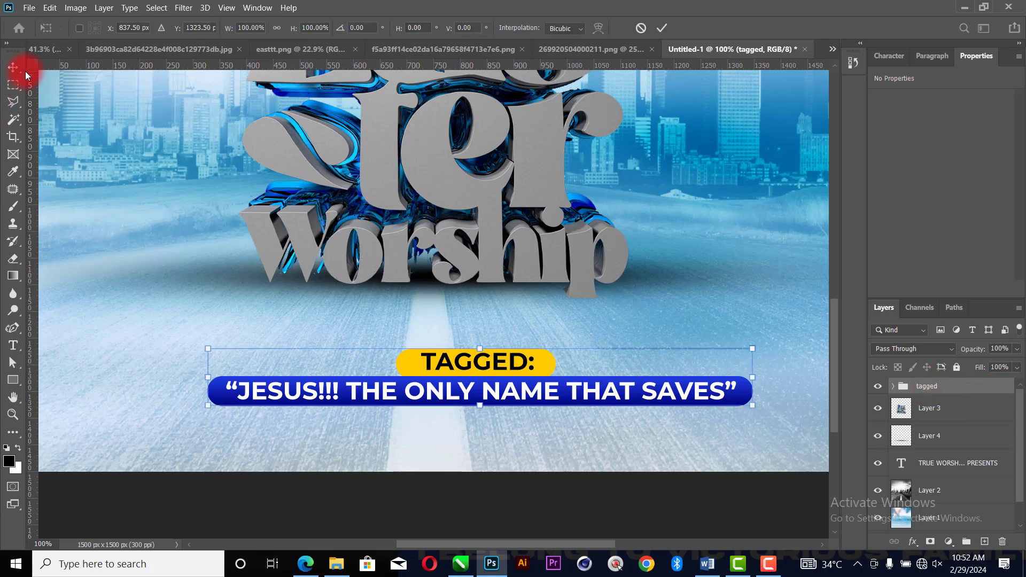
scroll(473, 129, "down", 3)
scroll(473, 129, "down", 2)
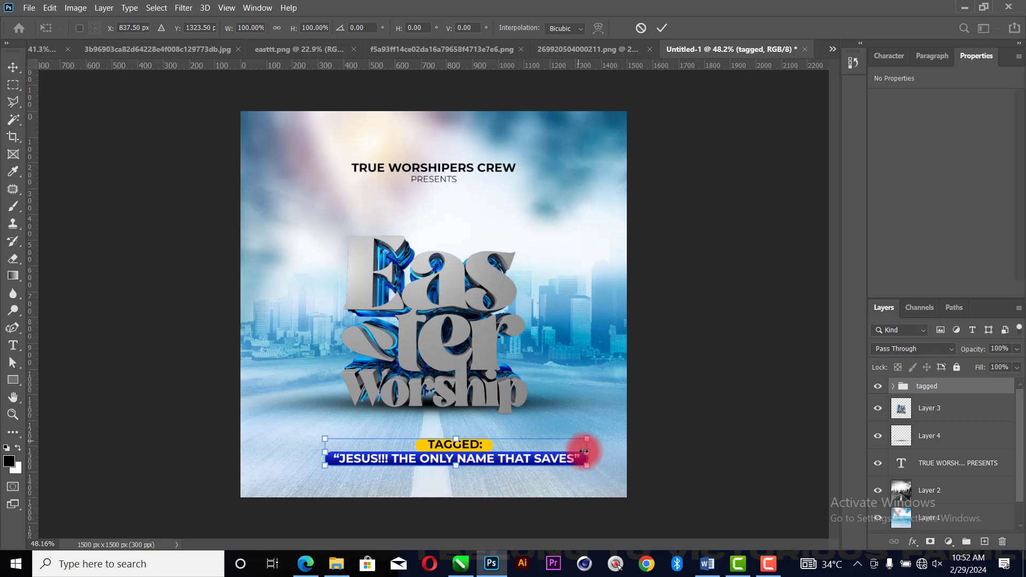
left_click(276, 27)
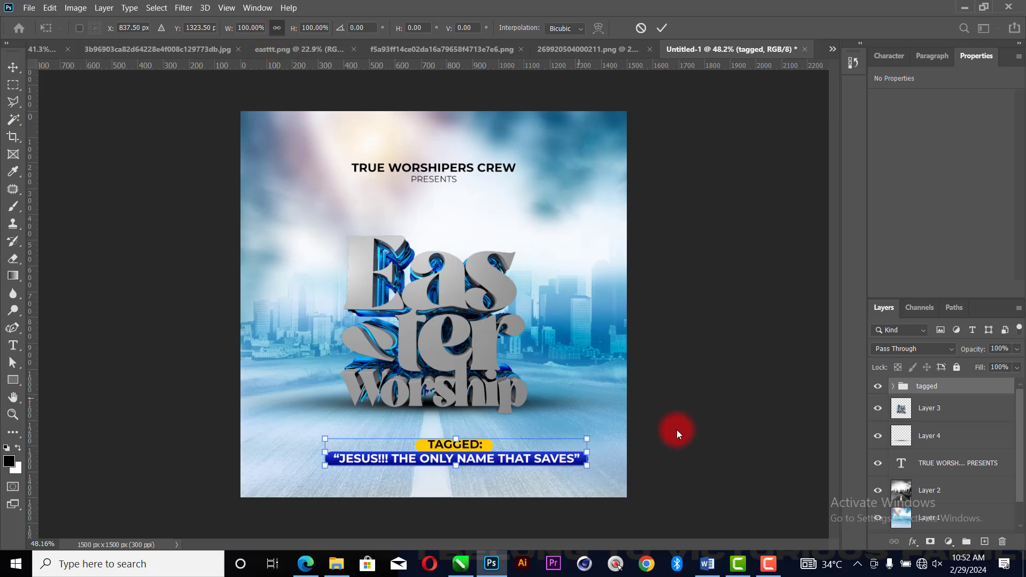
left_click_drag(586, 451, 501, 445)
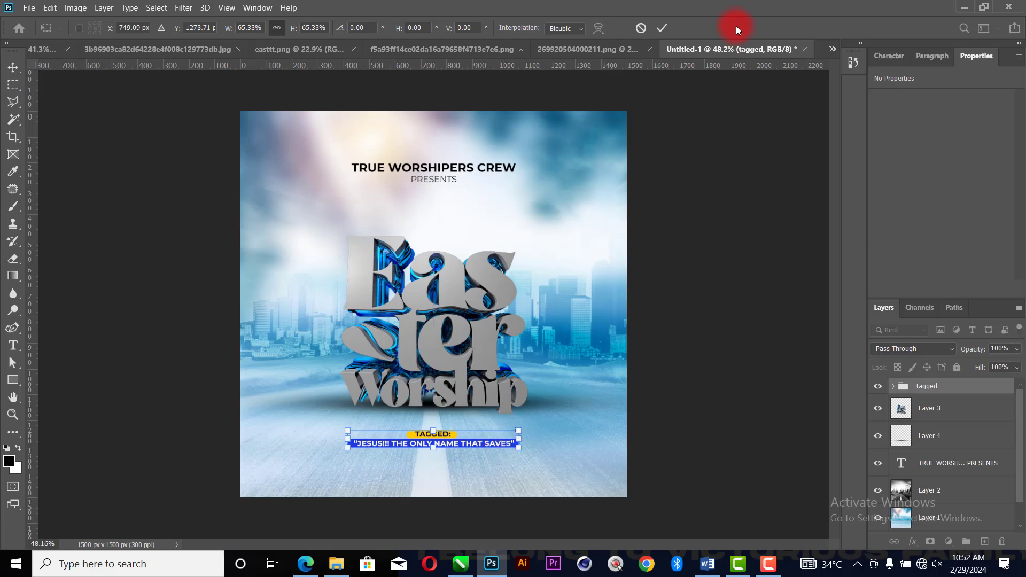
left_click(656, 28)
Switch to the Word document and copy the line MARCH 24TH, SUNDAY 2024
left_click(708, 562)
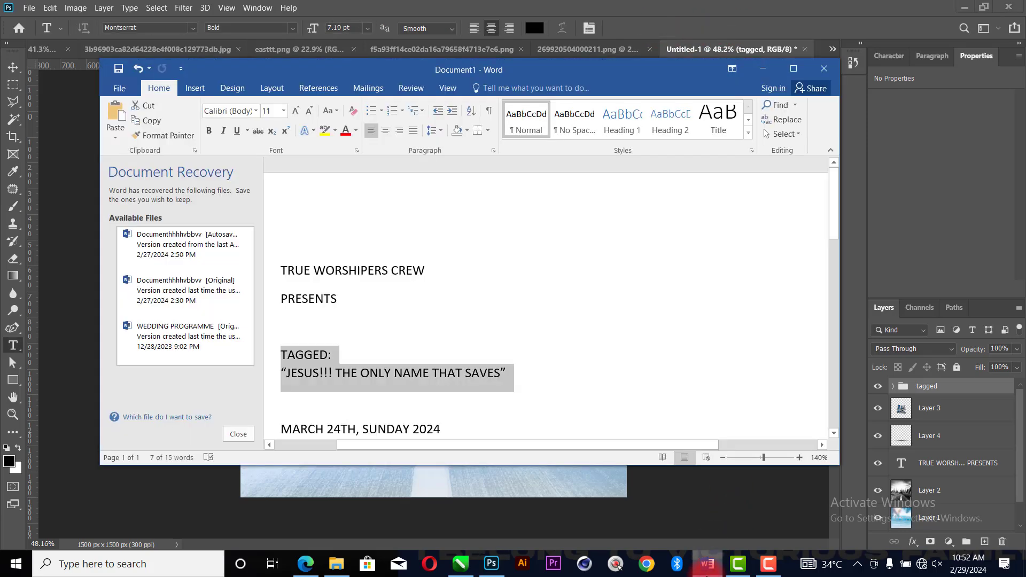
left_click(333, 270)
scroll(374, 294, "down", 2)
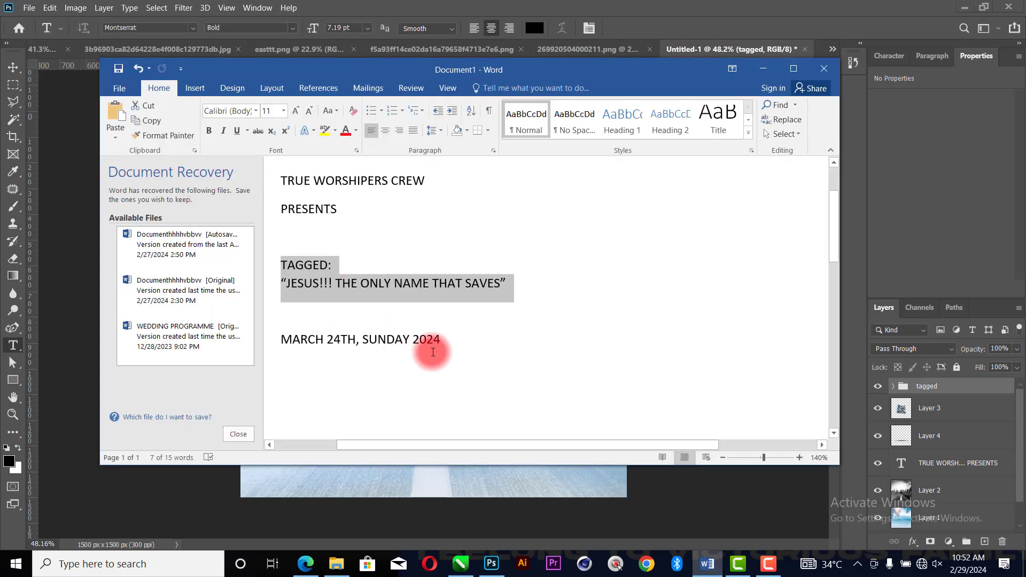
left_click_drag(424, 339, 279, 342)
key("ctrl+c")
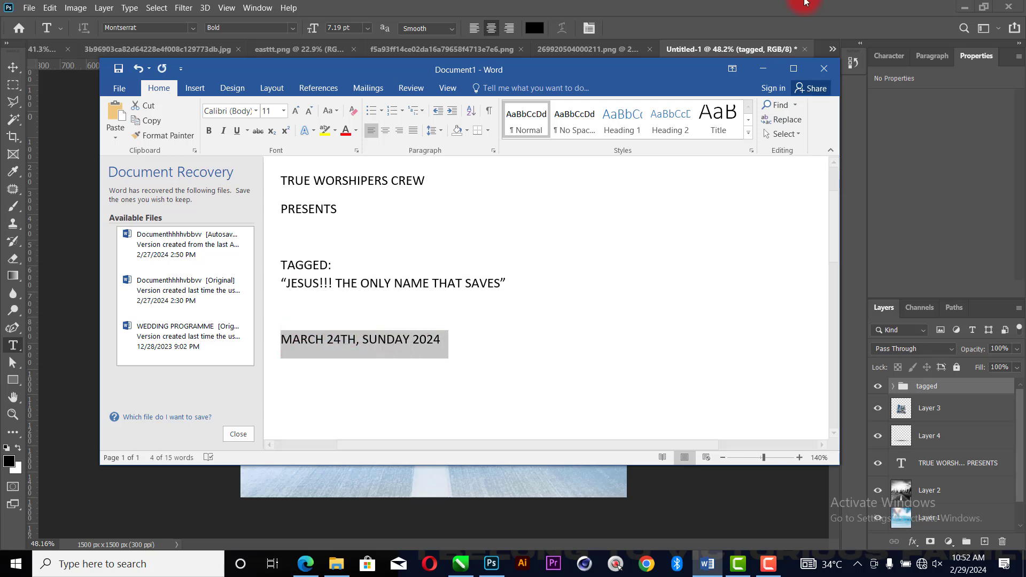
Return to Photoshop and paste the copied date as a new text line near the flyer's lower-left corner
left_click(732, 27)
left_click(321, 482)
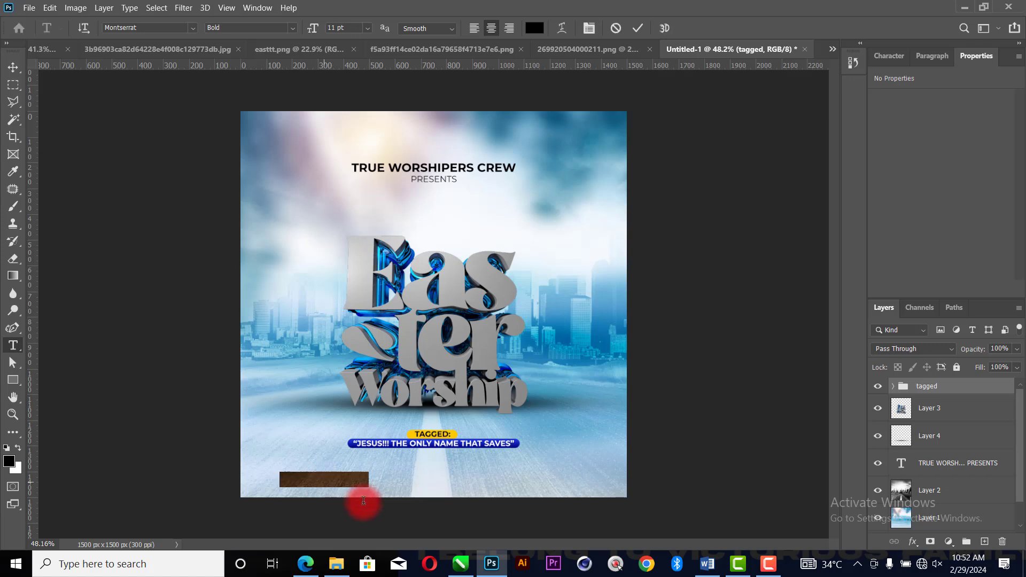
key("ctrl+v")
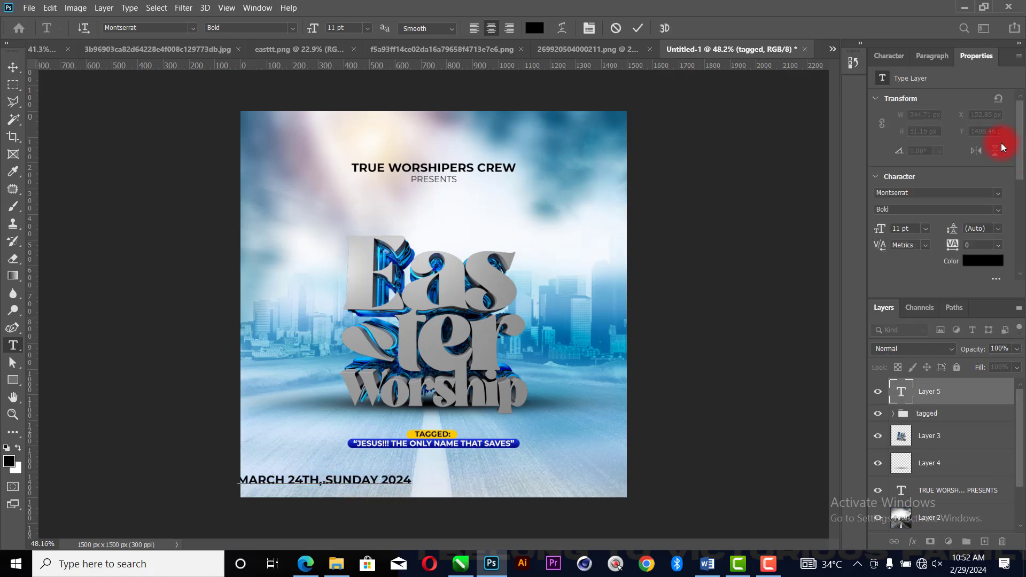
Set the date text to 6 pt with a tracking of 540
left_click(925, 228)
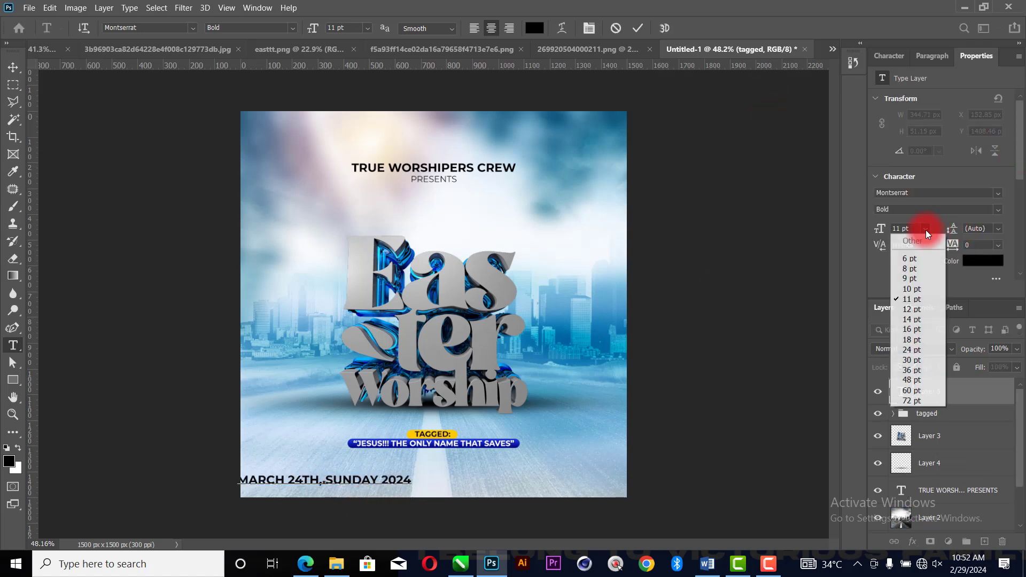
left_click(909, 271)
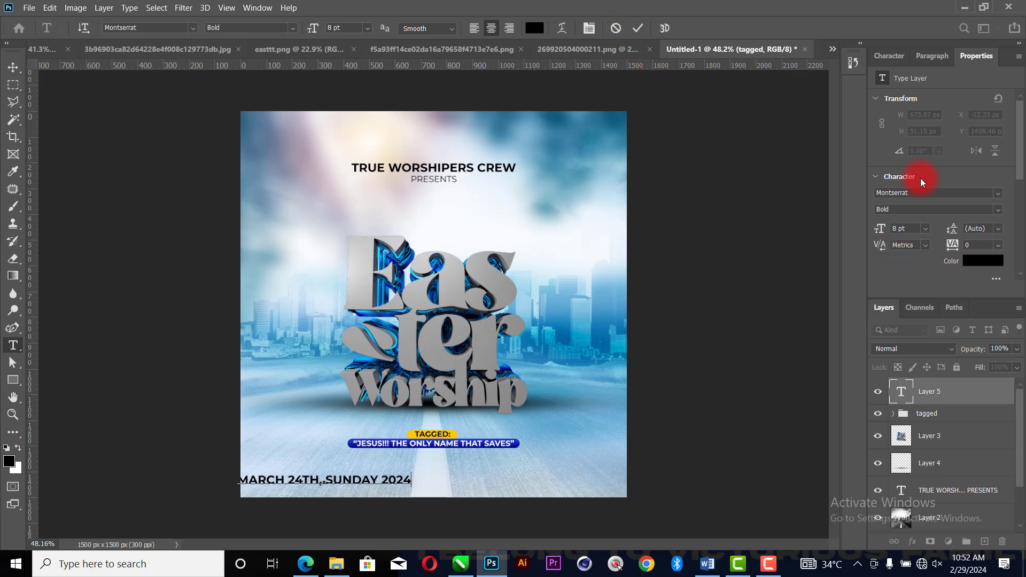
left_click(640, 29)
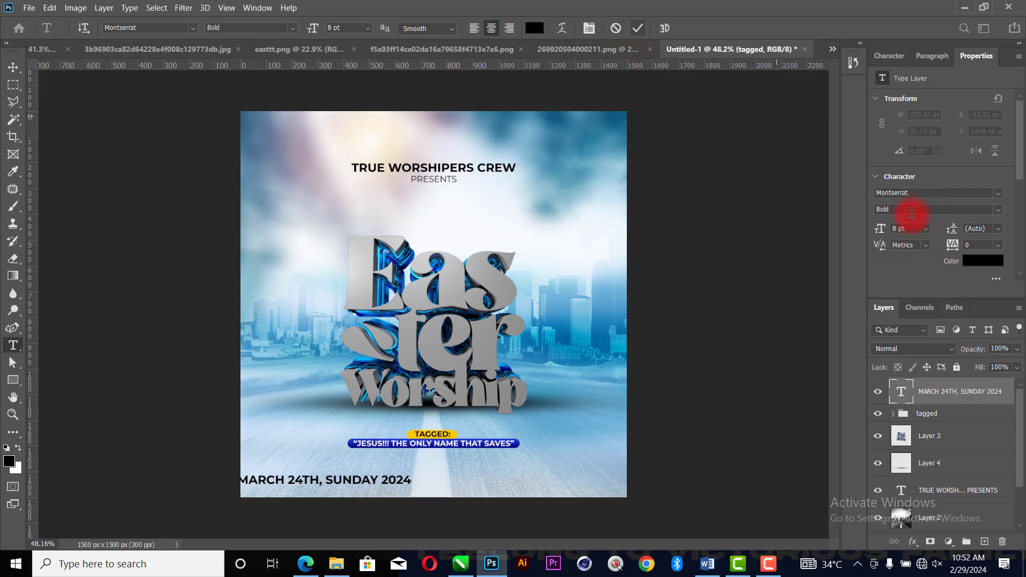
left_click(926, 229)
left_click(919, 262)
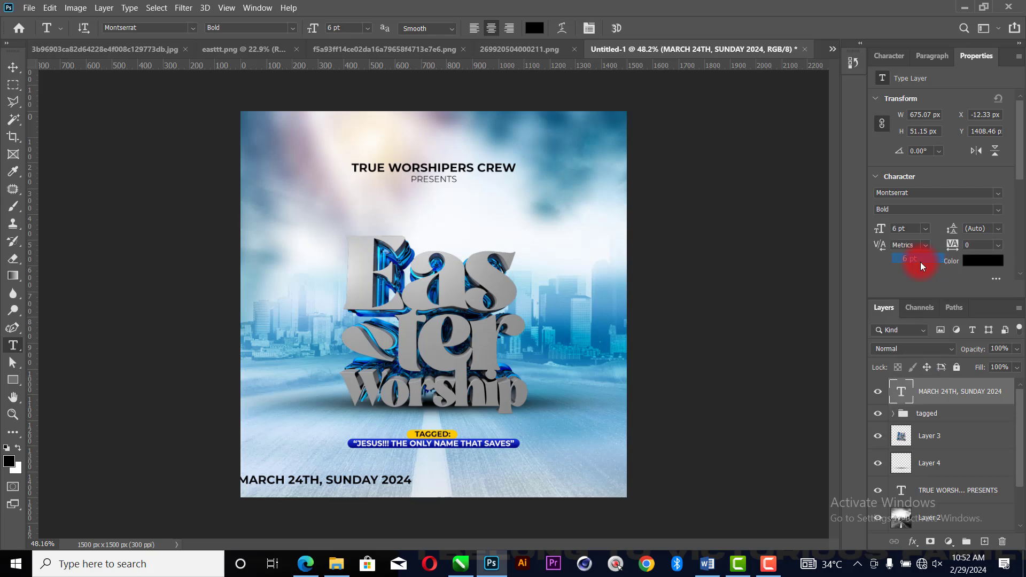
Move the date line beneath the tagline bars and center it and the tagged group horizontally with the background
left_click(10, 68)
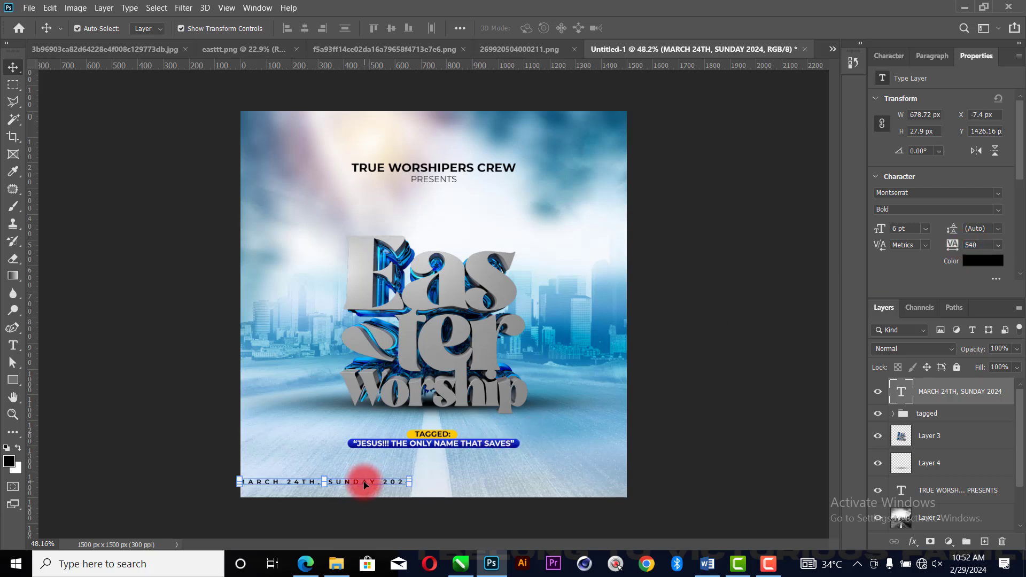
left_click_drag(402, 486, 475, 468)
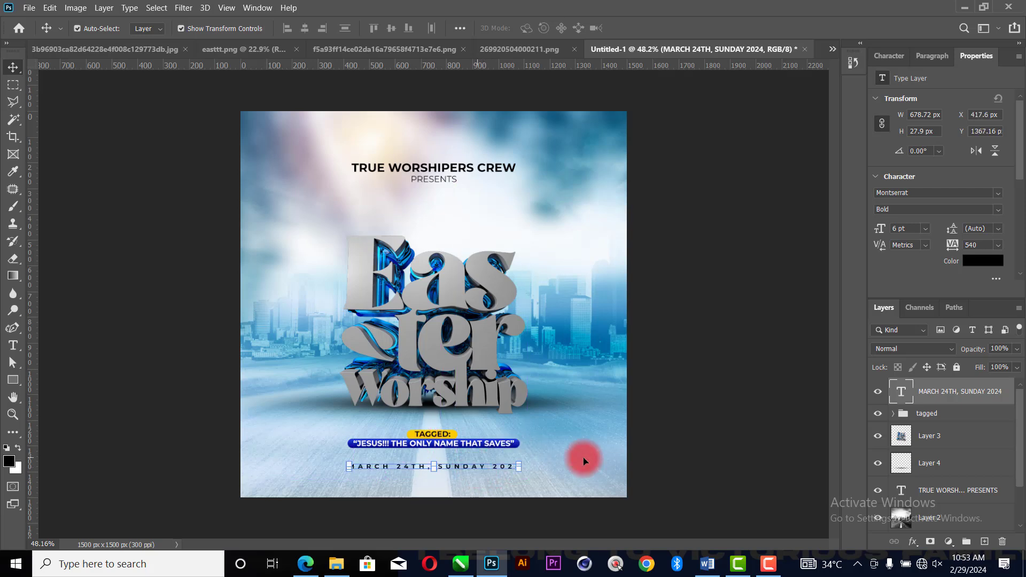
left_click(952, 414, "ctrl")
scroll(985, 465, "down", 2)
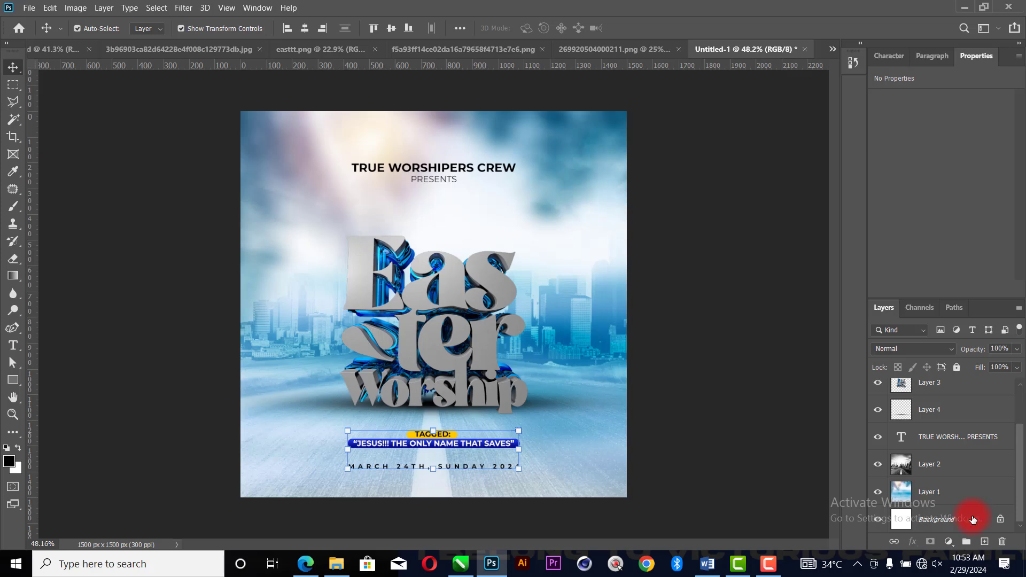
left_click(971, 518, "ctrl")
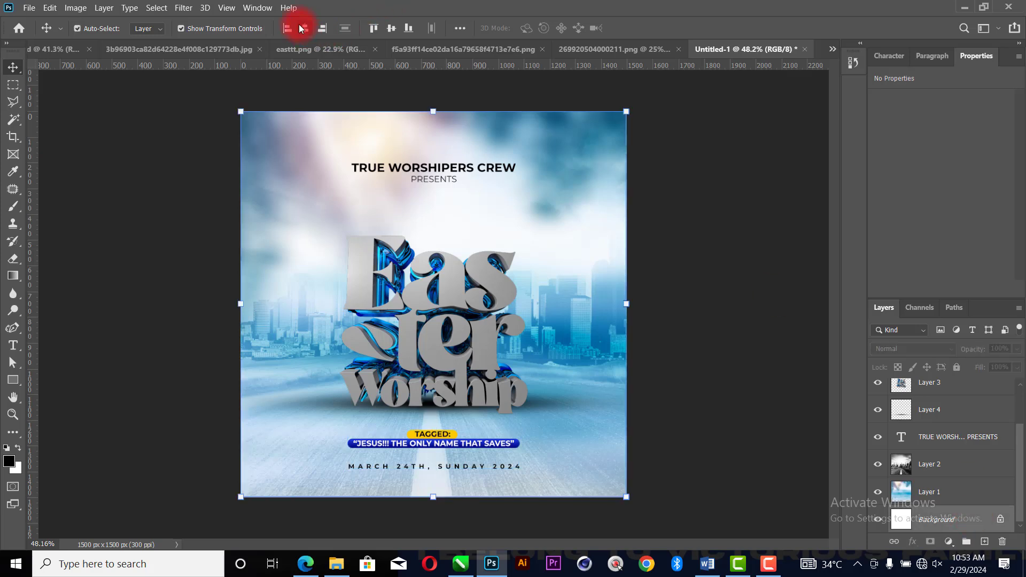
left_click(692, 254)
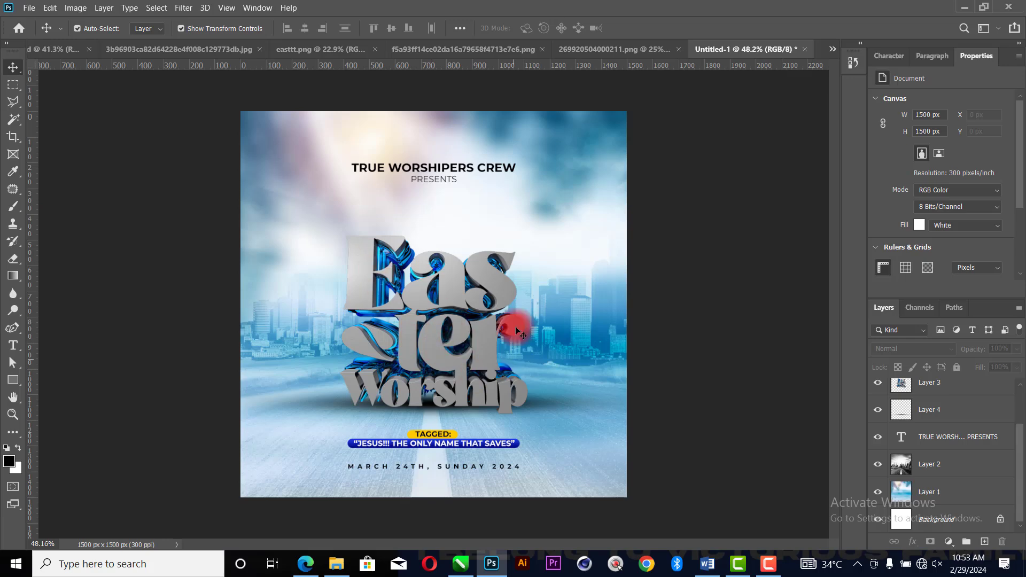
Bring the cloud from f5a93ff14ce02da16a79658f4713e7e6.png into the flyer, shrunk to about 7%, over the right end of the “ter” lettering
left_click(476, 49)
left_click_drag(490, 256, 557, 299)
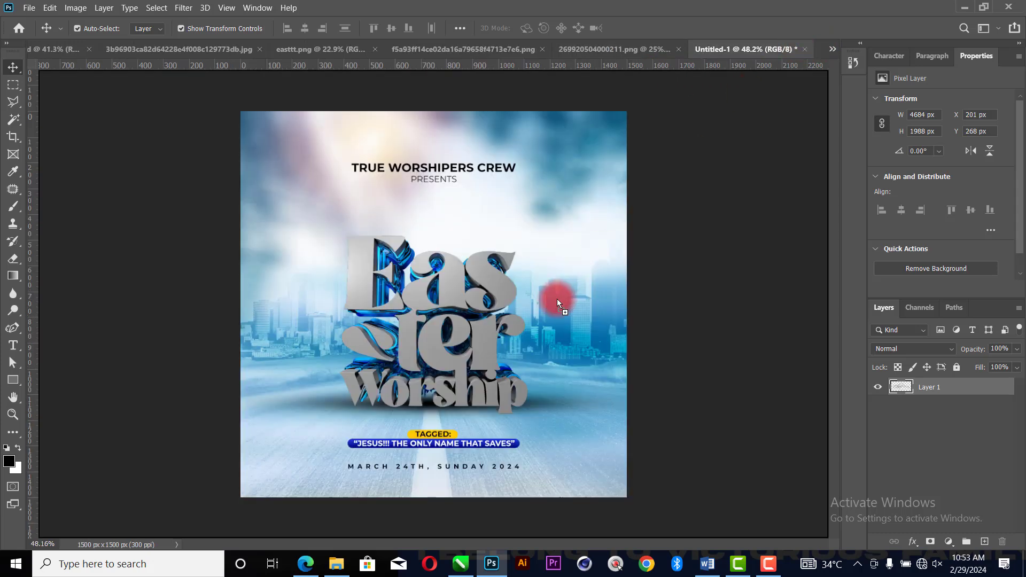
left_click_drag(479, 282, 760, 143)
left_click_drag(514, 124, 556, 229)
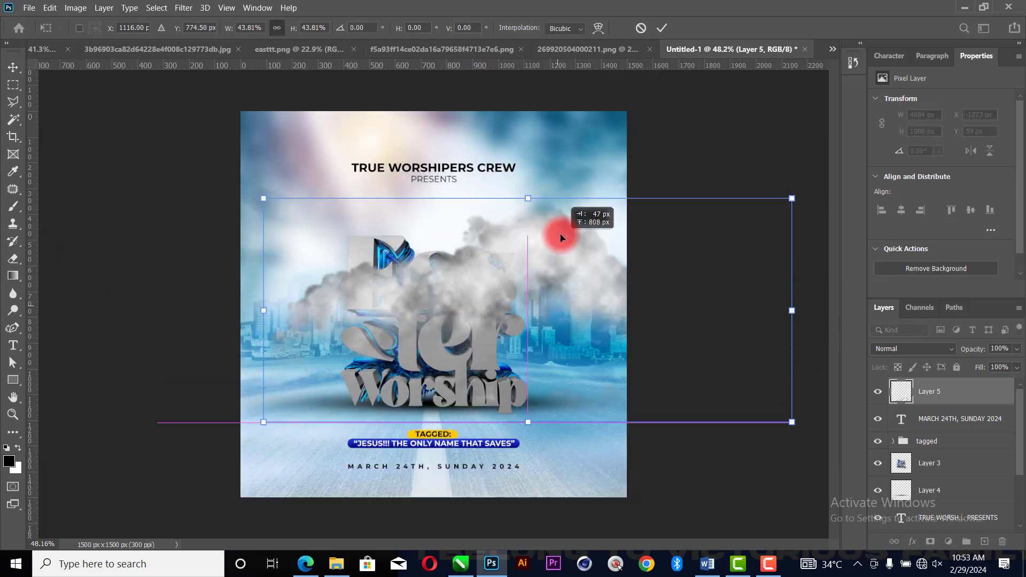
left_click_drag(792, 304, 524, 309)
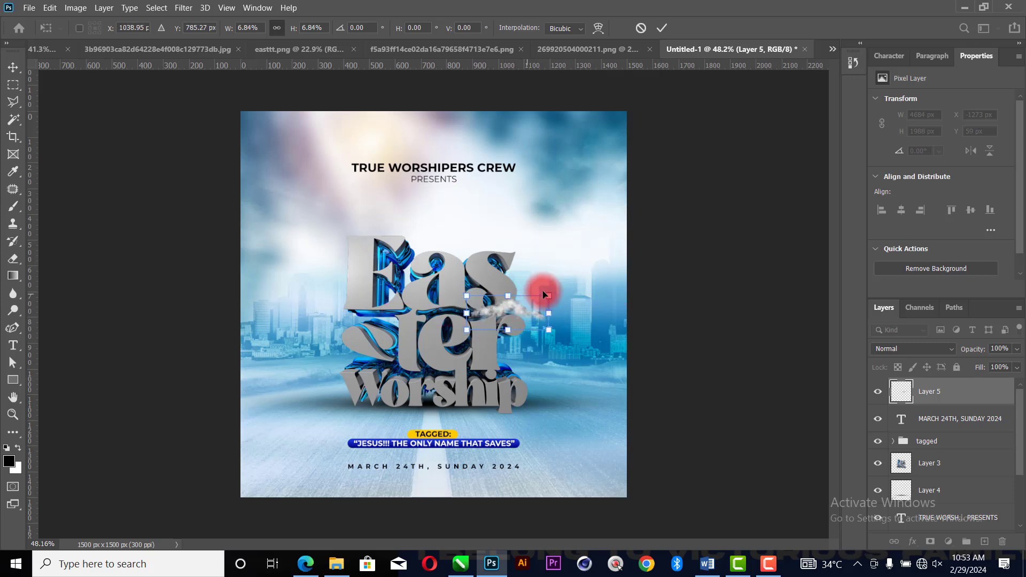
left_click(661, 29)
Set the small cloud's blend mode to Screen and enlarge it to about 112%
left_click(915, 350)
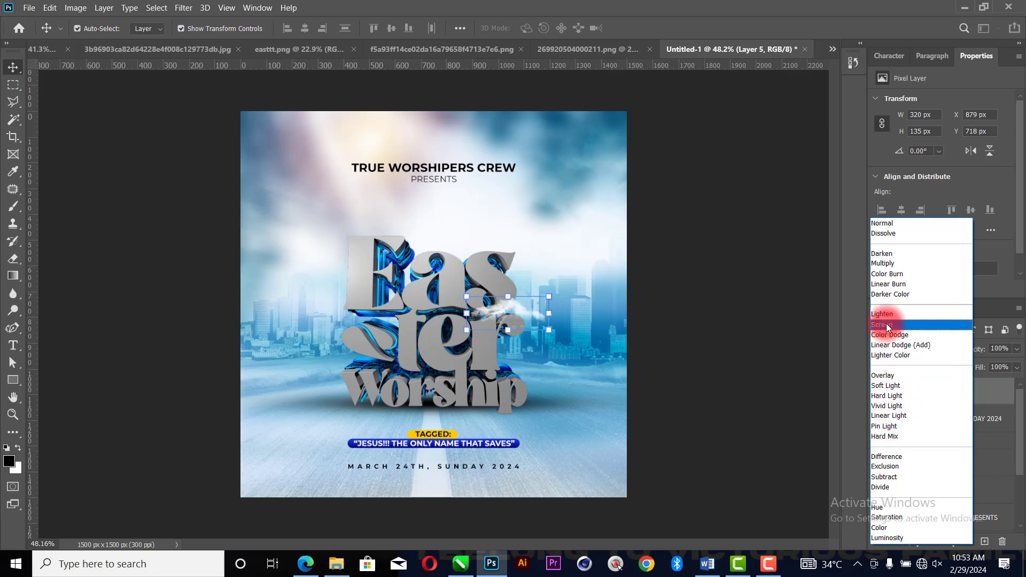
left_click(887, 324)
left_click_drag(553, 310, 558, 309)
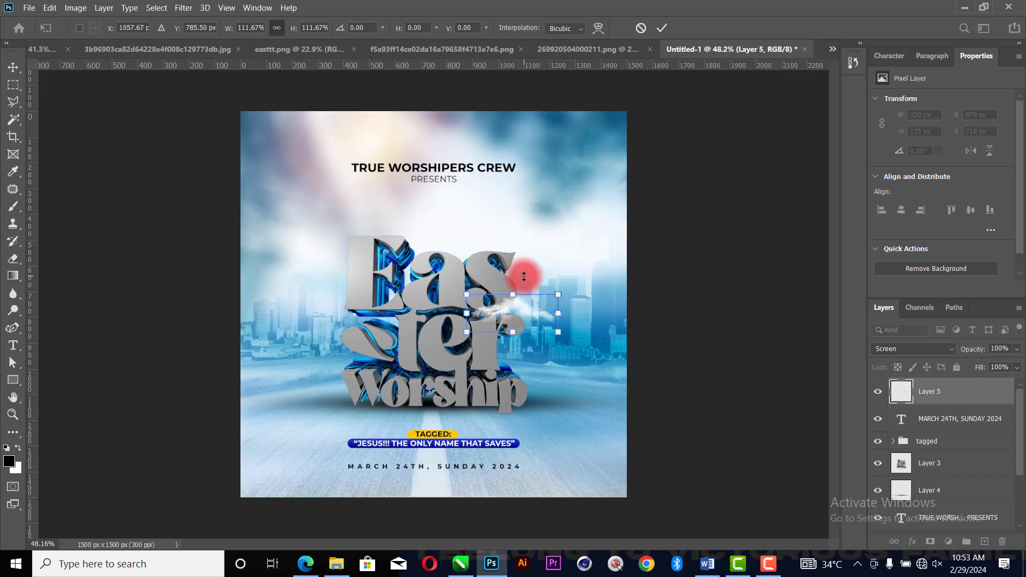
key("Return")
Duplicate the small cloud twice, placing one copy at the left of Worship and another over the top of the E
left_click_drag(518, 301, 344, 375)
key("ctrl+j")
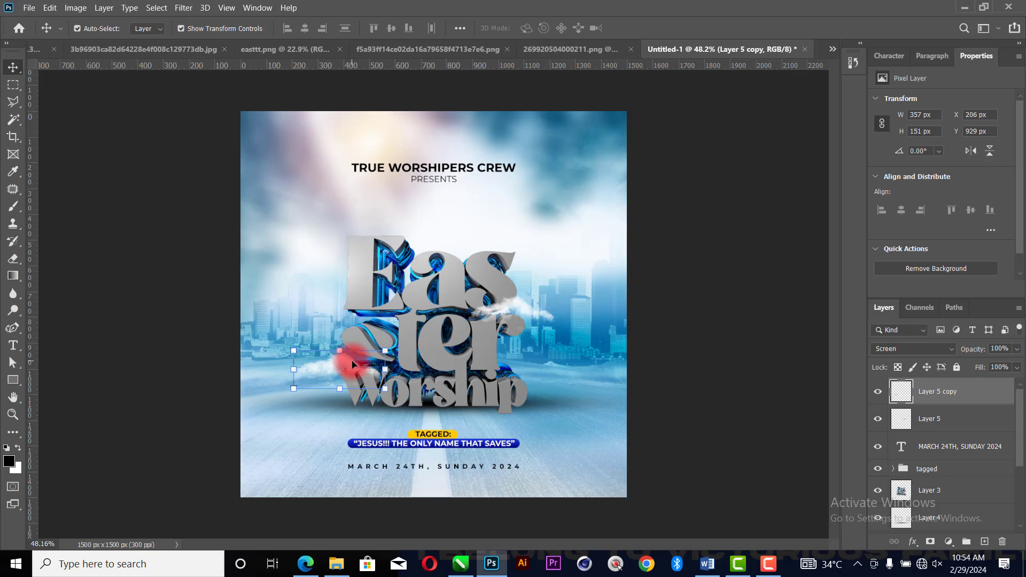
left_click_drag(338, 369, 360, 243, "alt")
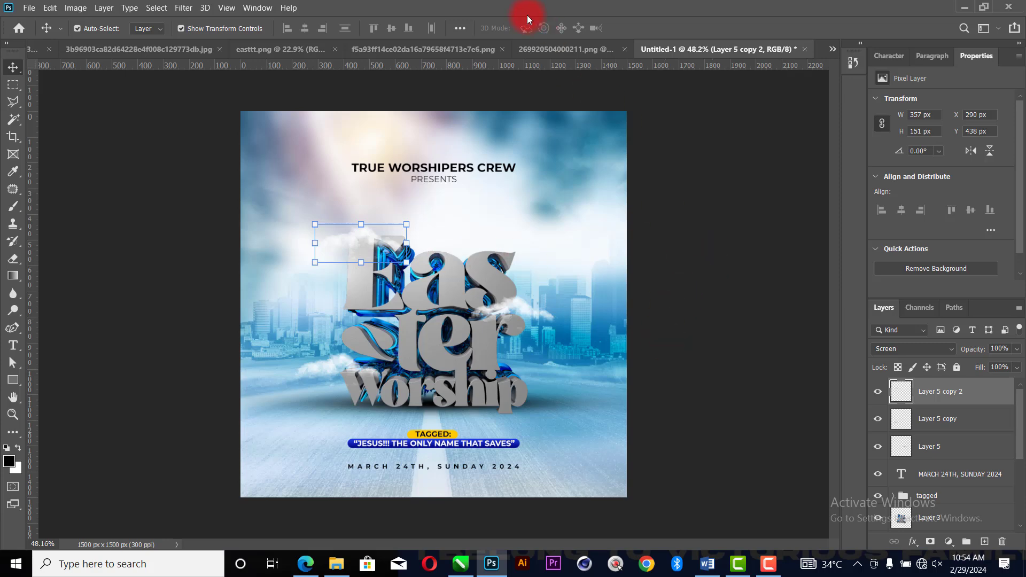
Bring the cloud from 269920504000211.png into the flyer, shrunk to about 20%, over the left part of the “ter” lettering
left_click(544, 48)
left_click_drag(483, 282, 550, 282)
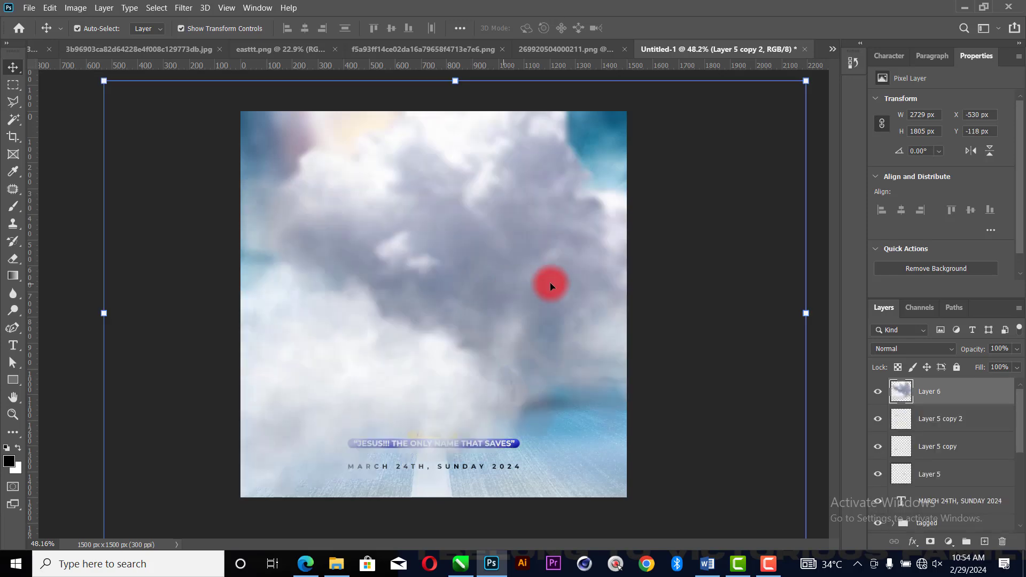
left_click_drag(807, 312, 424, 321)
left_click_drag(318, 324, 396, 333)
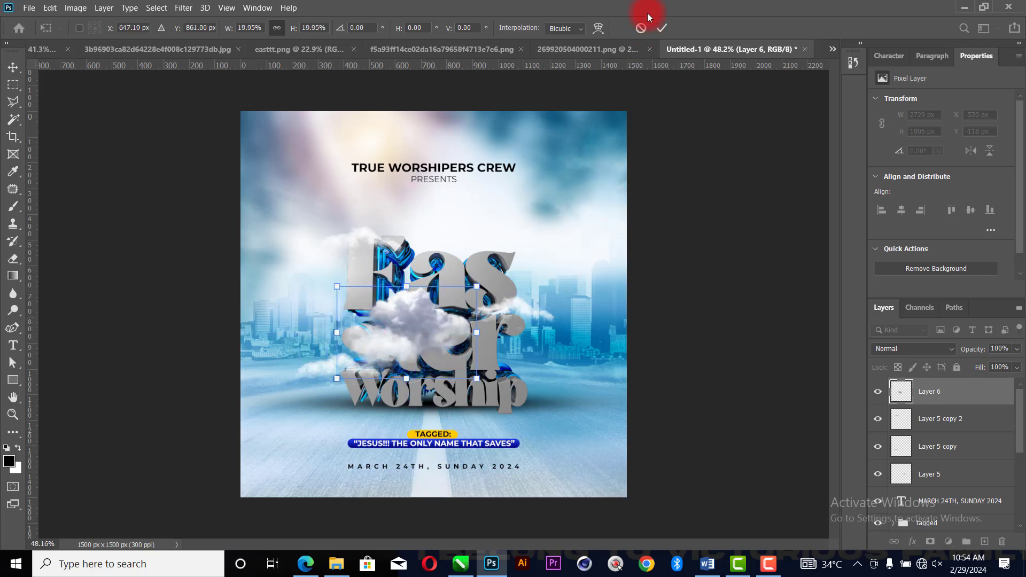
left_click(663, 27)
Set the new cloud's blend mode to Screen with 37% opacity and nudge it slightly up over the “ter” lettering
left_click(942, 349)
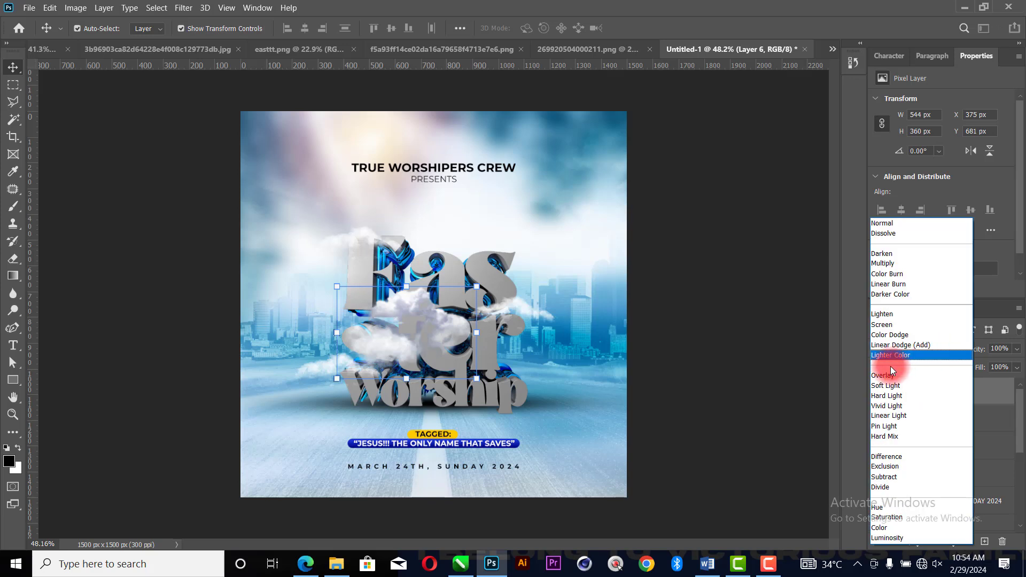
left_click(901, 323)
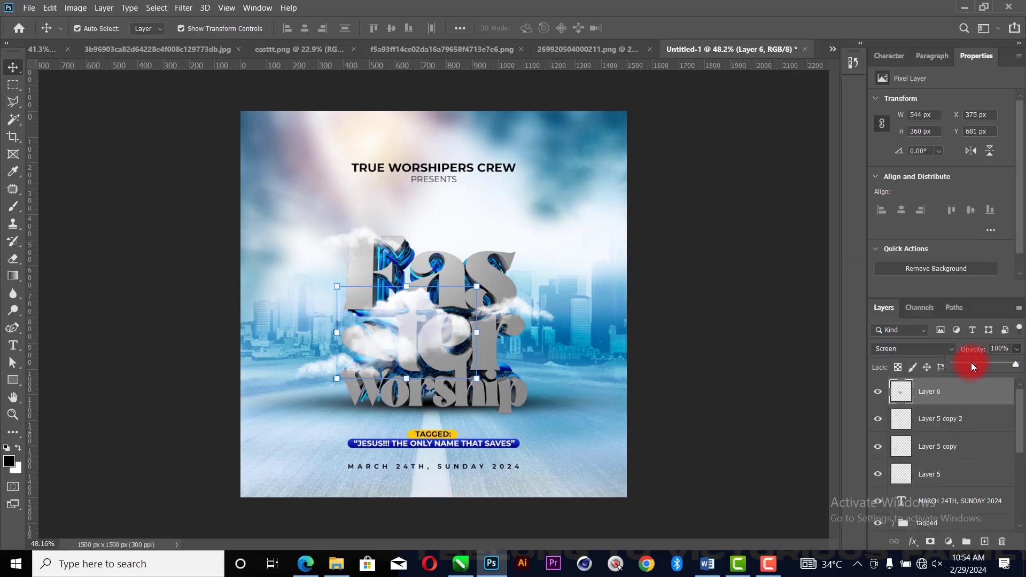
left_click(971, 364)
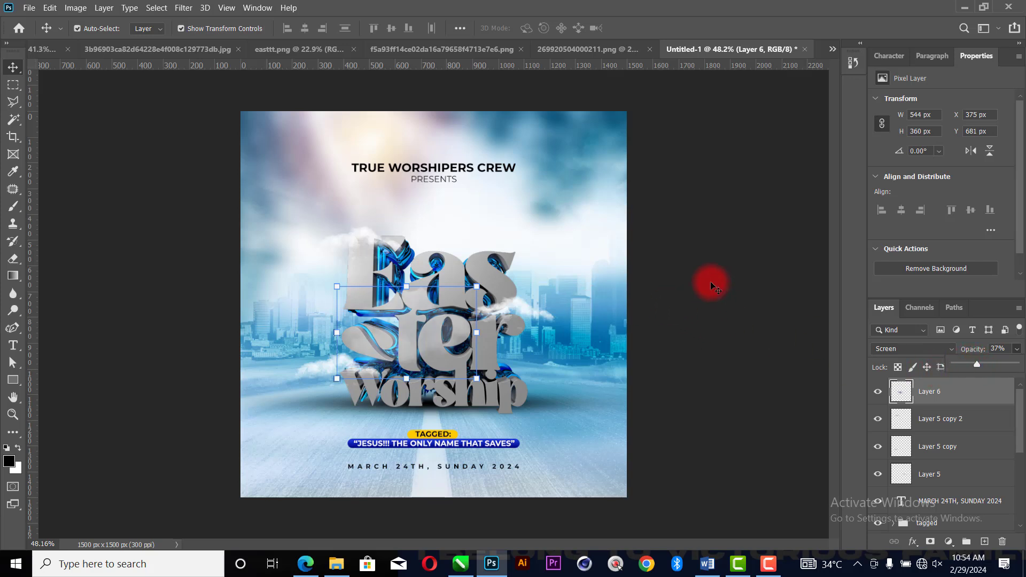
left_click(710, 281)
left_click(404, 339)
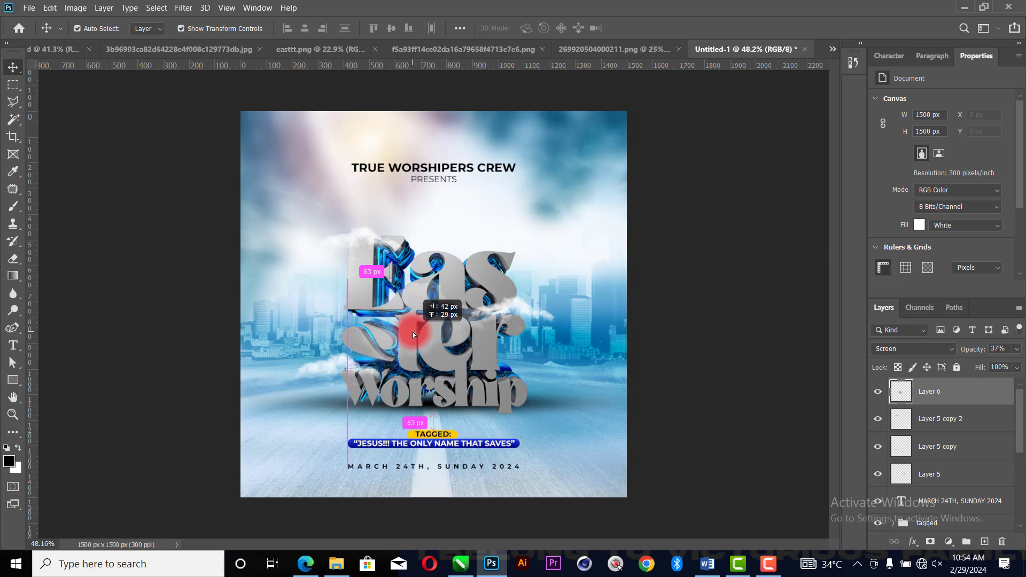
mouse_move(411, 336)
left_mouse_down()
mouse_move(432, 328)
mouse_move(385, 319)
mouse_move(428, 340)
mouse_move(418, 331)
left_mouse_up()
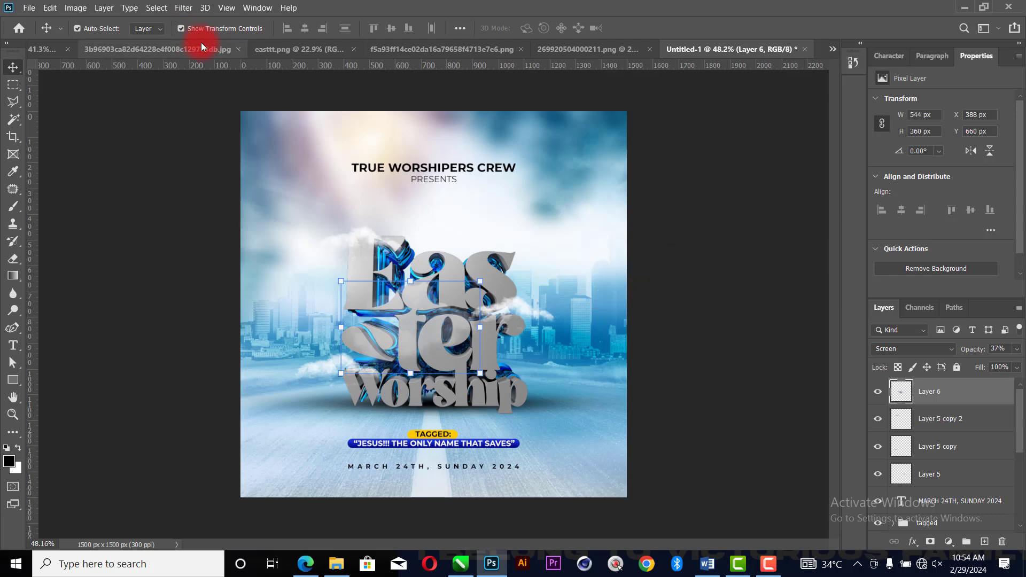
Bring the saxophone from 3b96903ca82d64228e4f008c129773db.jpg into the flyer, shrunk to about 9.7%, over the right end of the “ter” lettering
left_click(181, 49)
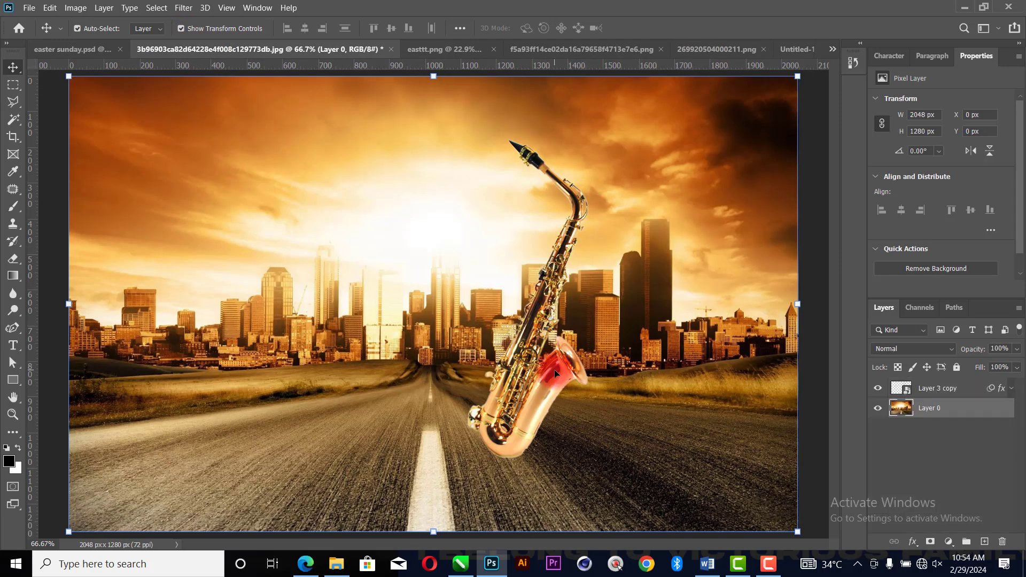
left_click_drag(572, 342, 498, 347)
key("ctrl+t")
left_click_drag(600, 247, 489, 331)
left_click_drag(542, 259, 471, 354)
left_click_drag(448, 454, 512, 325)
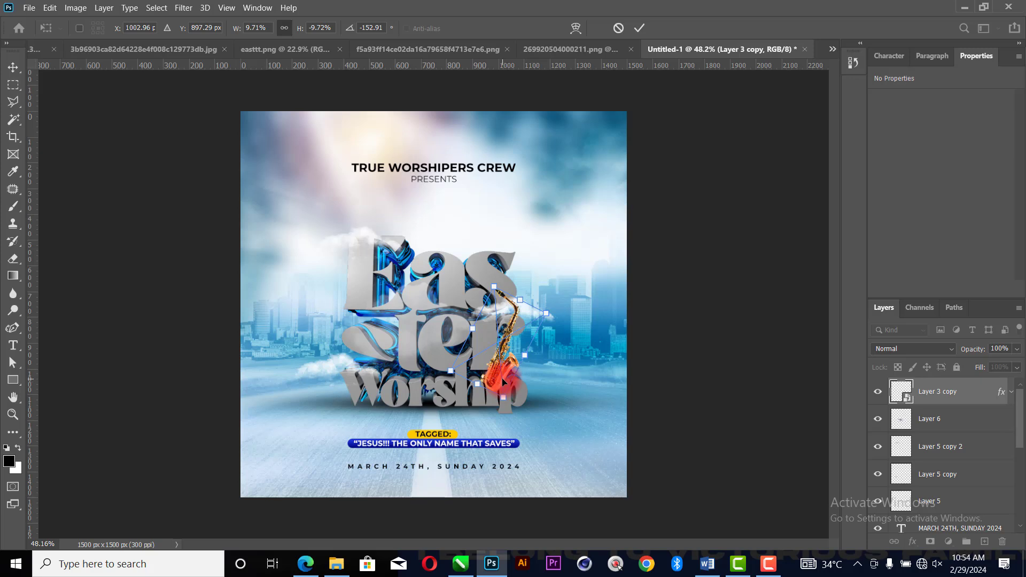
Enlarge the saxophone to about 10.2% and position it over the “r”, with its bell just above the end of Worship
left_click_drag(502, 378, 506, 368)
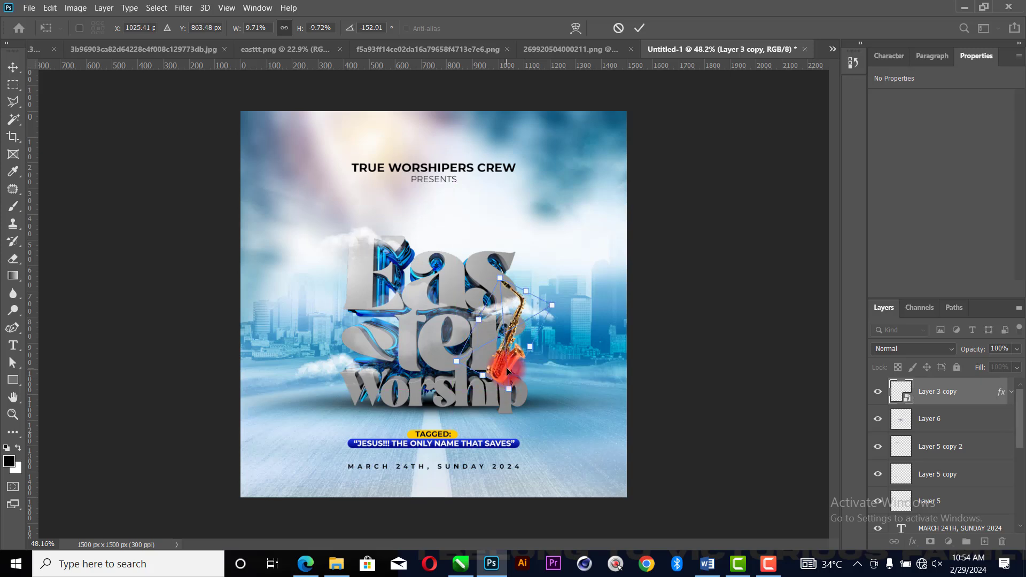
left_click_drag(502, 278, 500, 272)
left_click_drag(527, 318, 524, 321)
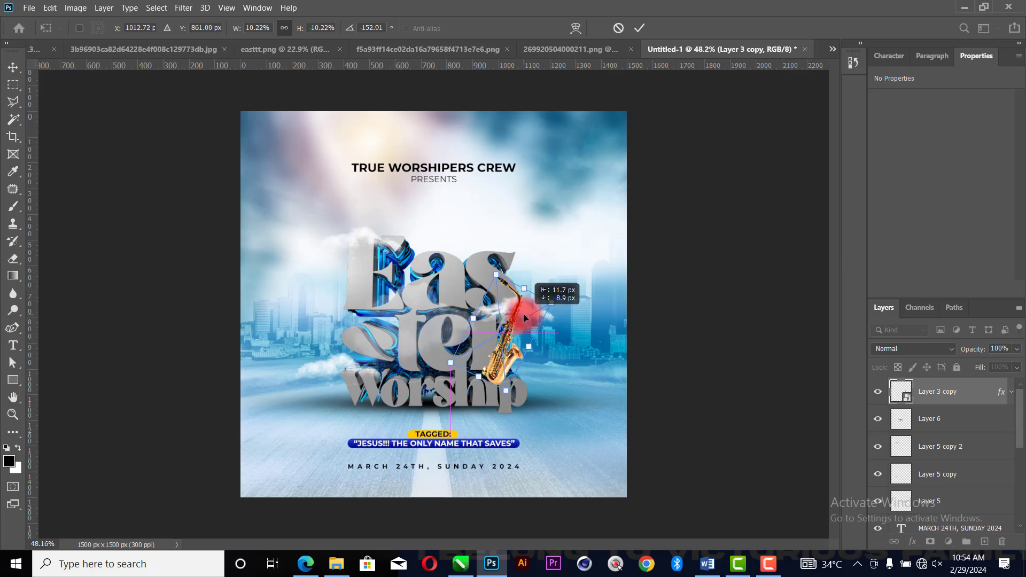
left_click(639, 26)
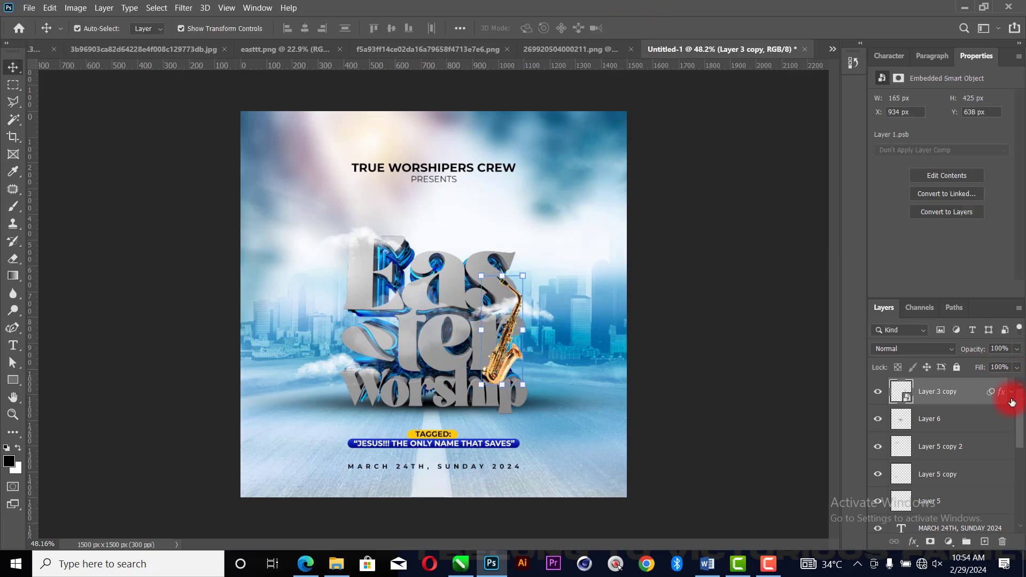
Turn on the saxophone layer's Drop Shadow effect and its Camera Raw smart filter
left_click(1011, 392)
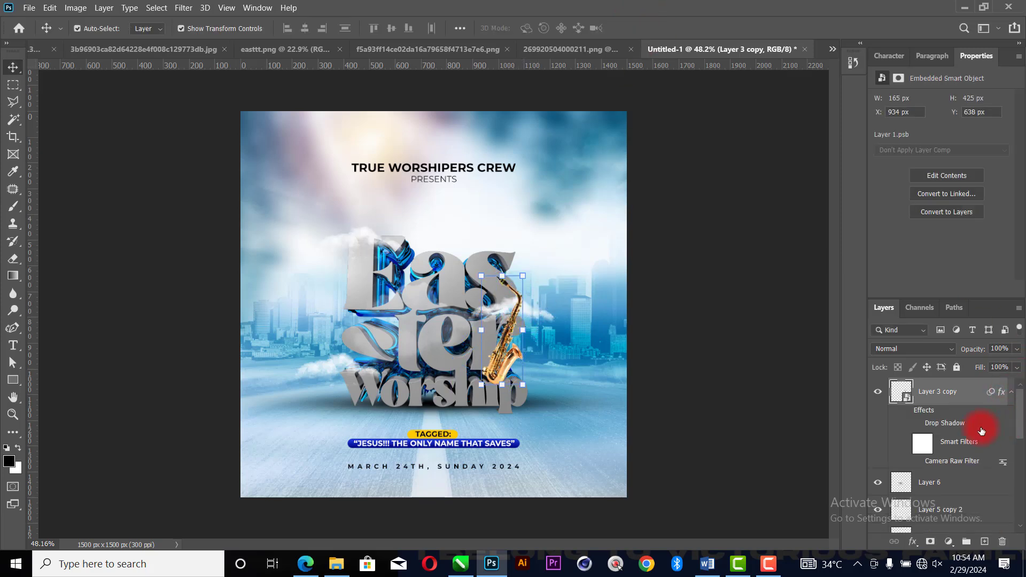
left_click(905, 410)
left_click(917, 424)
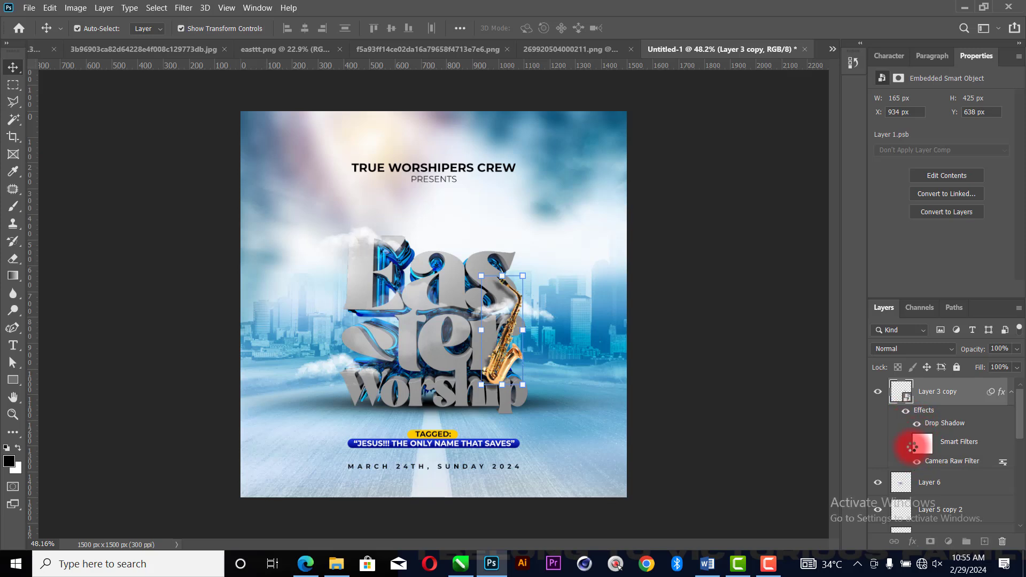
left_click(904, 443)
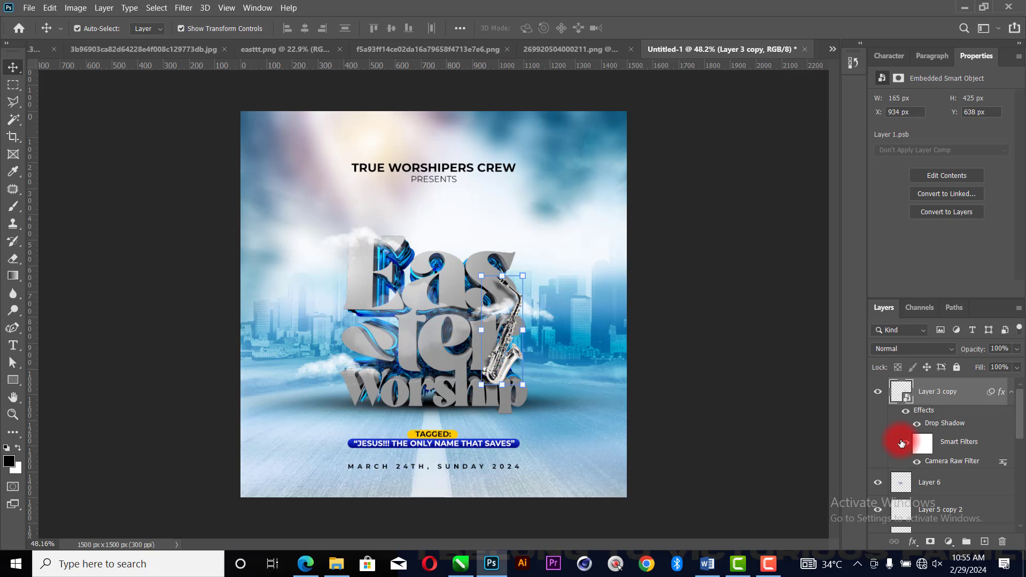
left_click(705, 232)
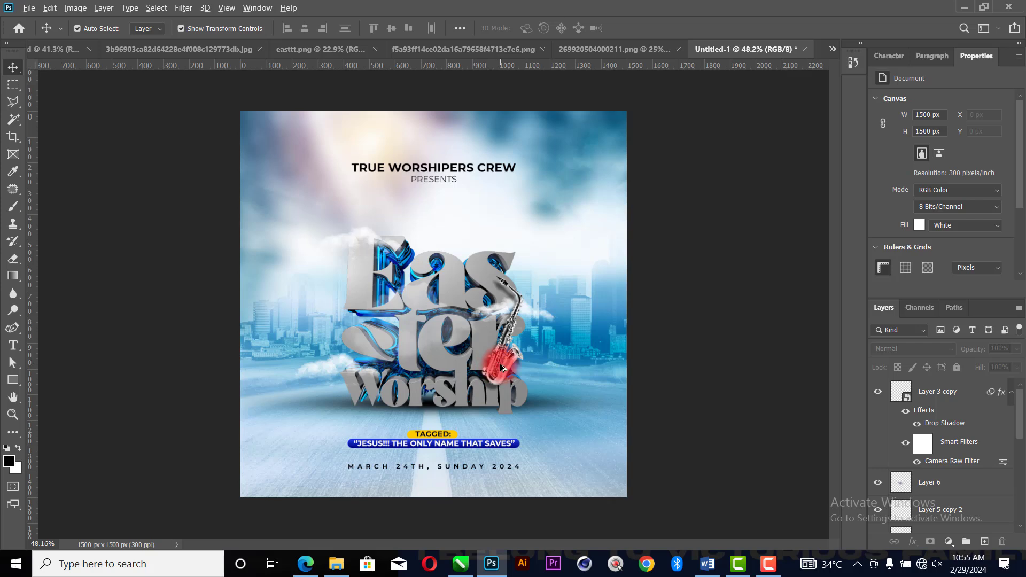
Duplicate the saxophone to the left side of the Easter lettering and flip the copy horizontally
left_click_drag(496, 370, 353, 358)
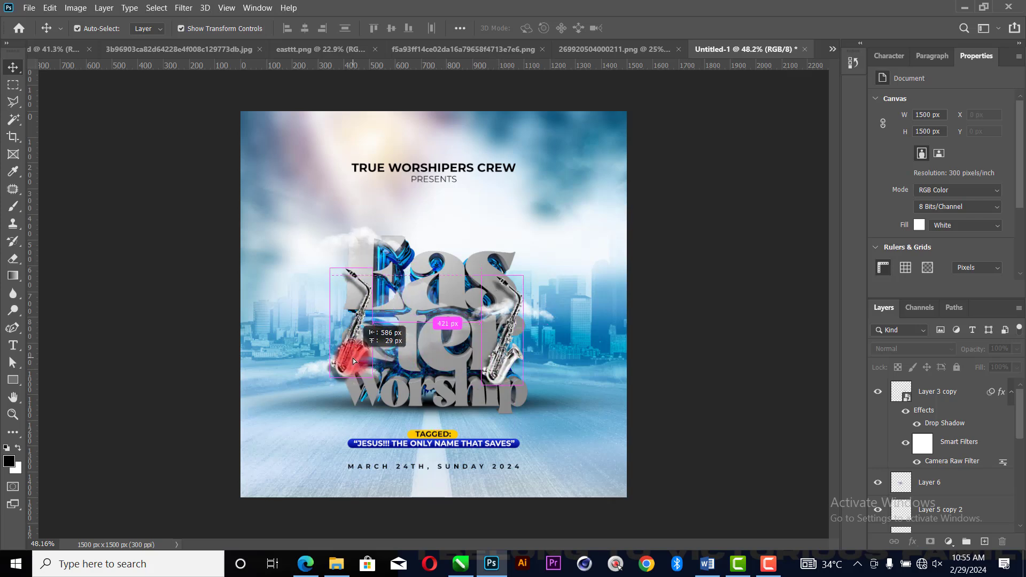
key("ctrl+t")
right_click(363, 302)
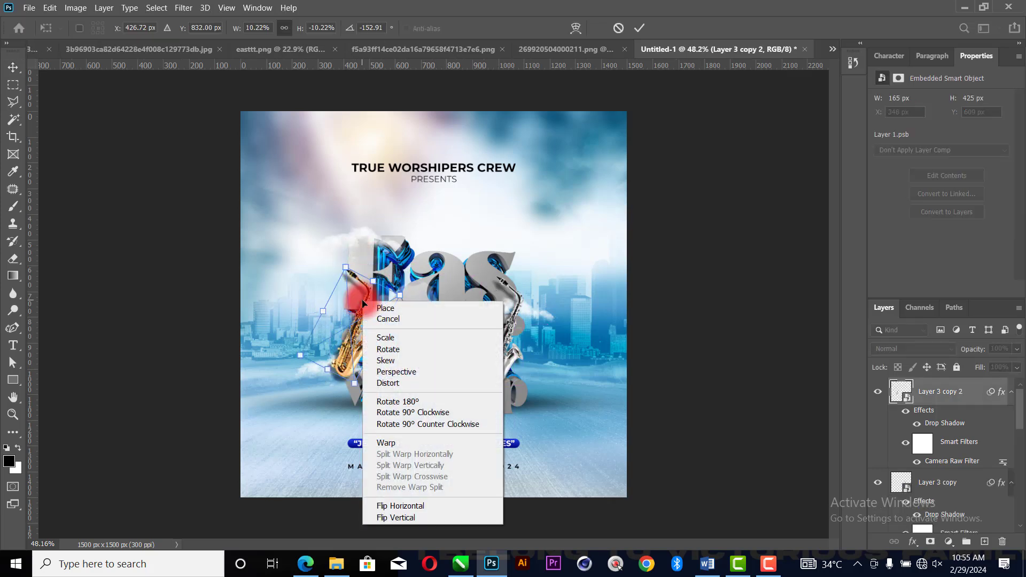
left_click(421, 502)
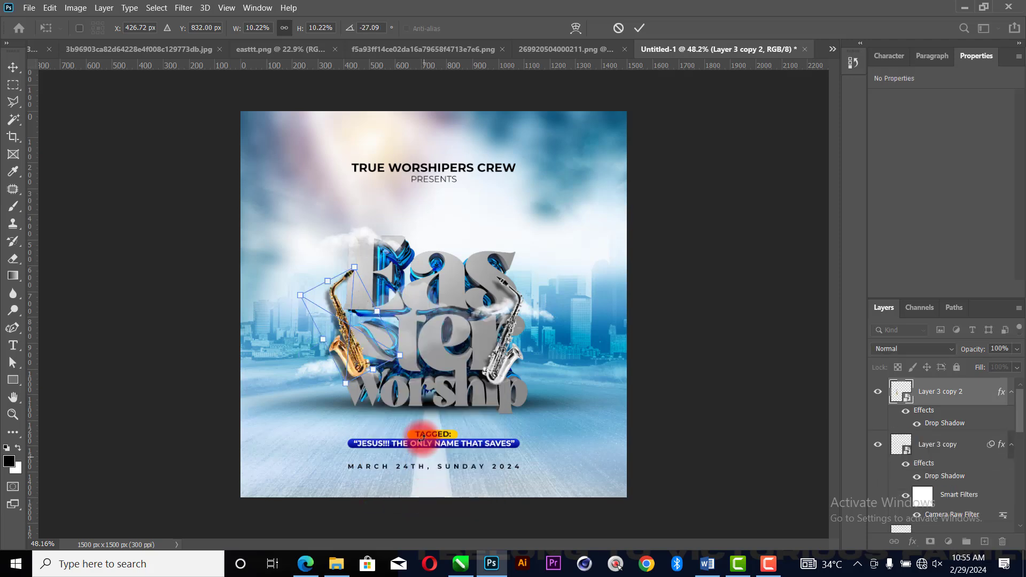
mouse_move(349, 317)
left_mouse_down()
mouse_move(358, 317)
mouse_move(355, 302)
mouse_move(352, 310)
left_mouse_up()
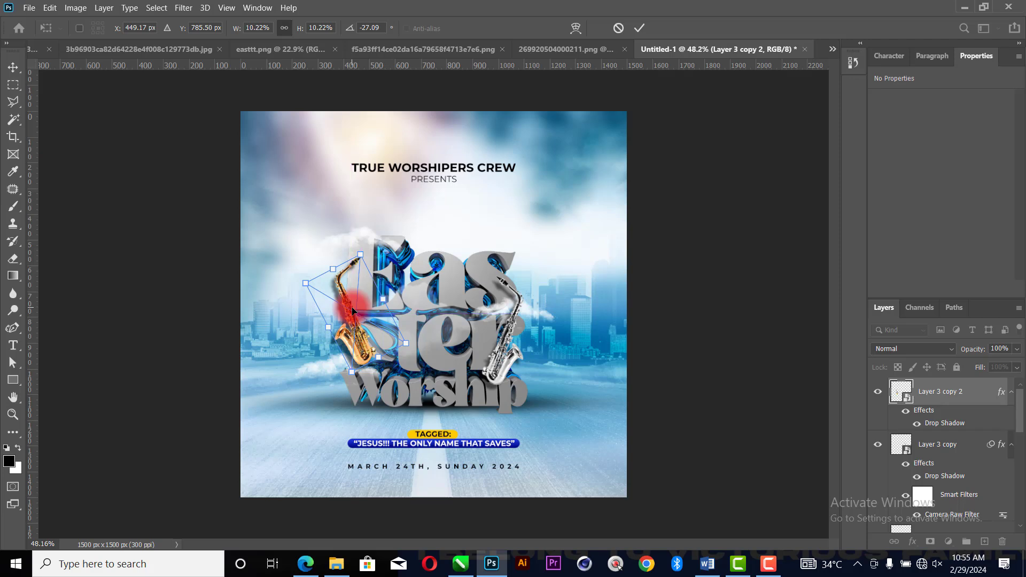
key("Return")
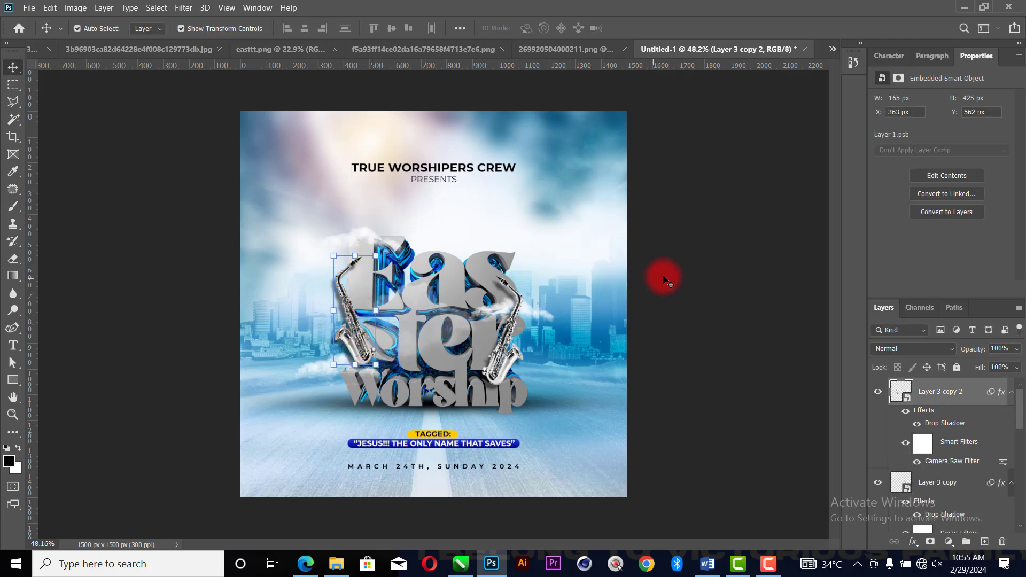
Nudge the flipped saxophone about 15 px left and 4 px down, and clear the selection
left_click(350, 309)
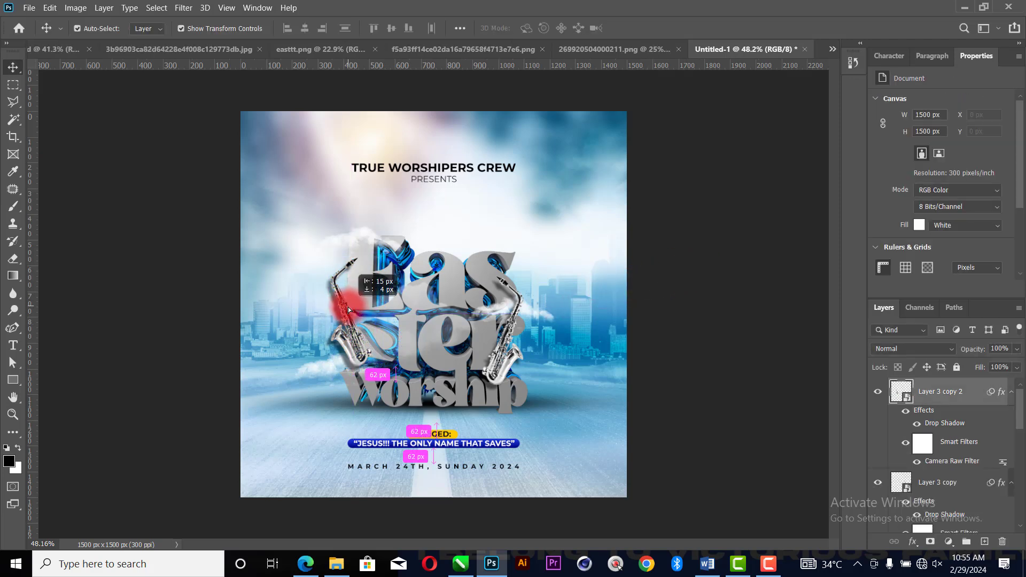
left_click(348, 307)
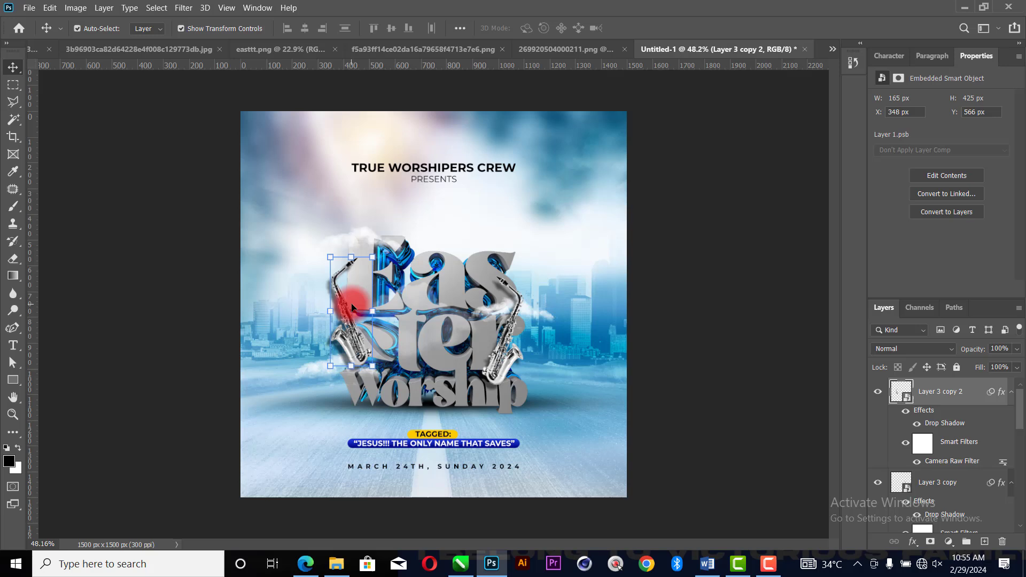
left_click(609, 275)
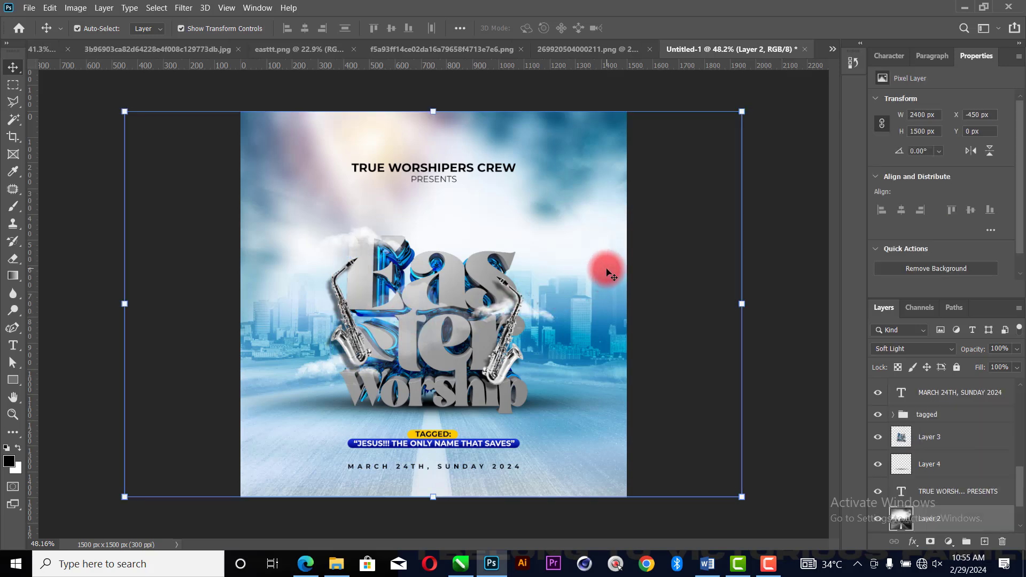
left_click(678, 262)
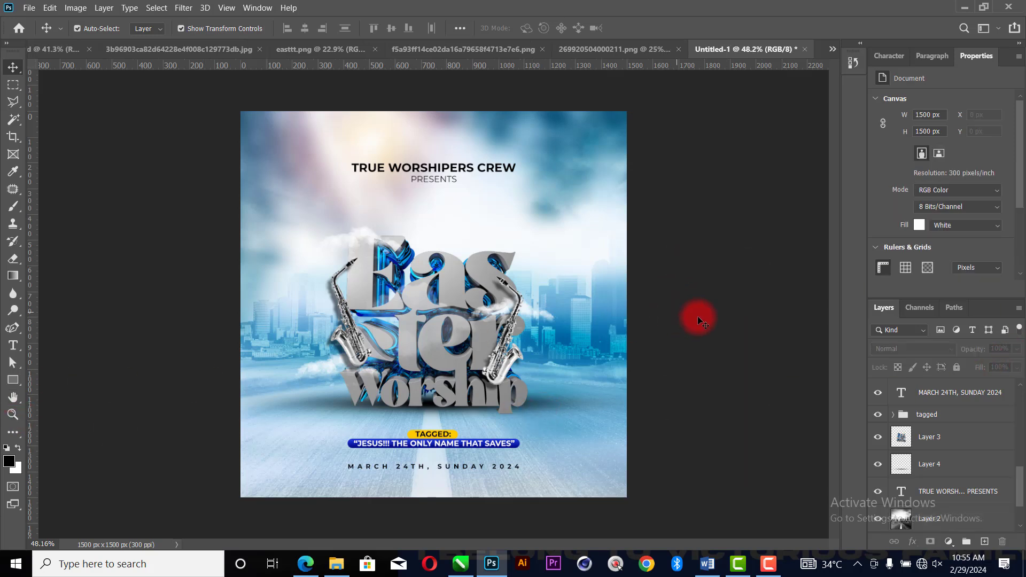
Collapse both saxophone layers' effects and group all layers from Layer 5 up to Layer 3 copy 2
scroll(973, 422, "up", 10)
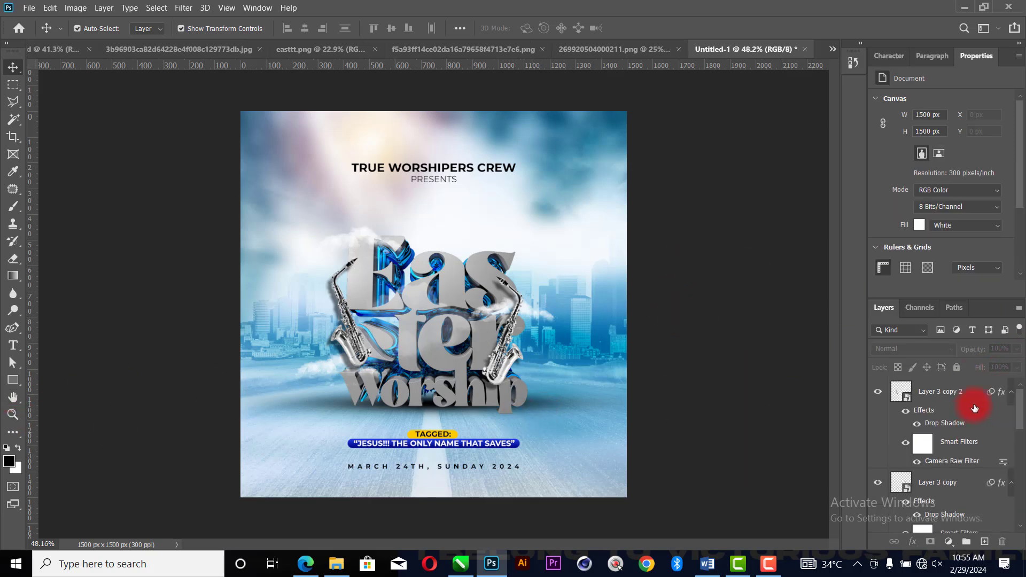
left_click(1010, 393)
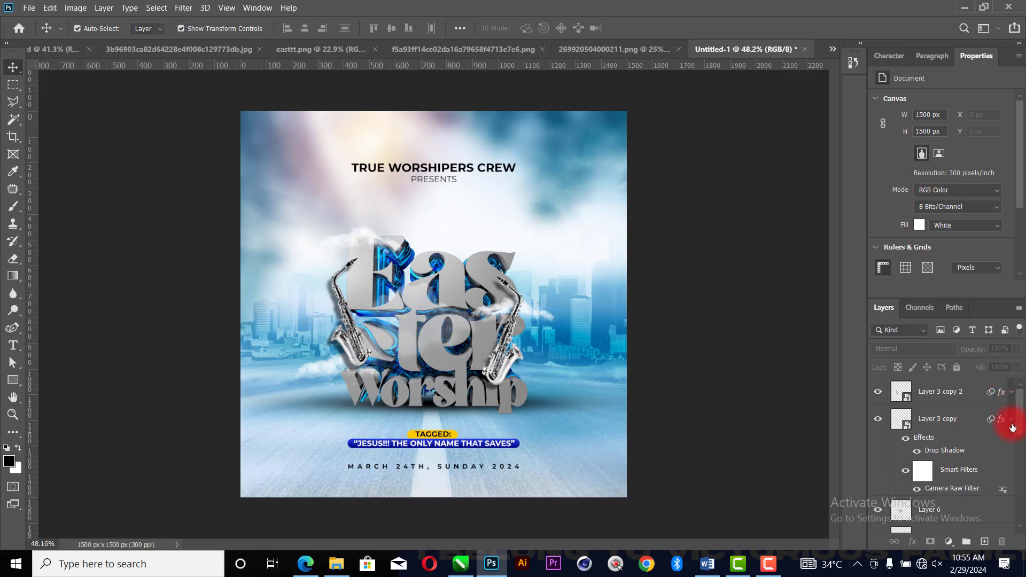
left_click(1010, 422)
scroll(953, 419, "down", 3)
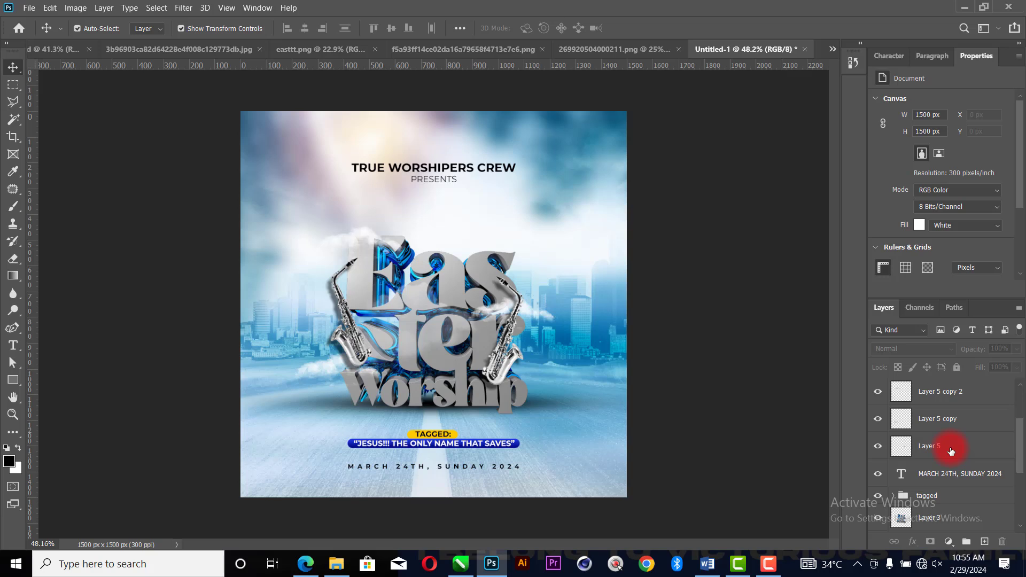
left_click(952, 451)
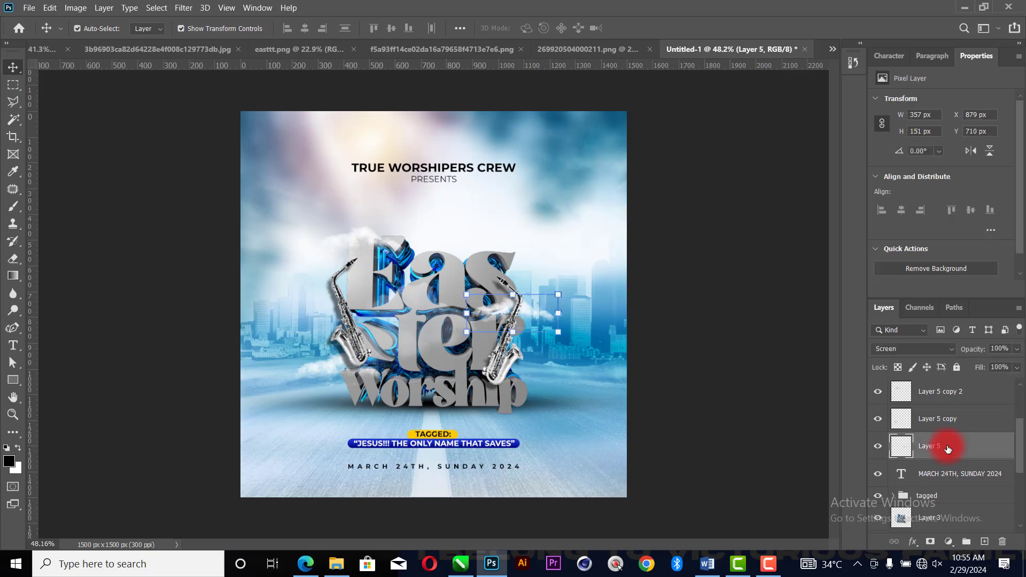
scroll(948, 444, "up", 3)
left_click(945, 393, "shift")
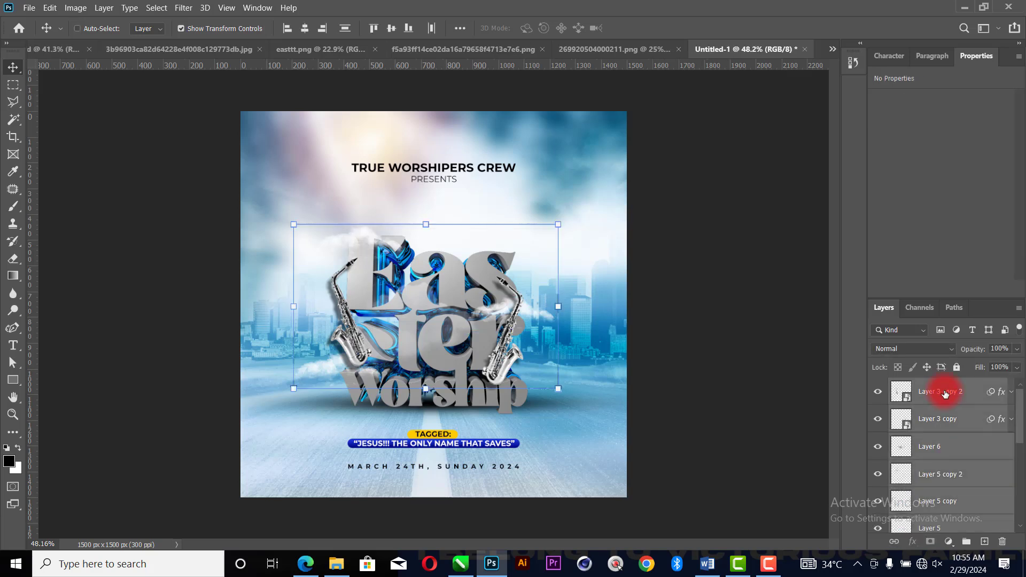
key("ctrl+g")
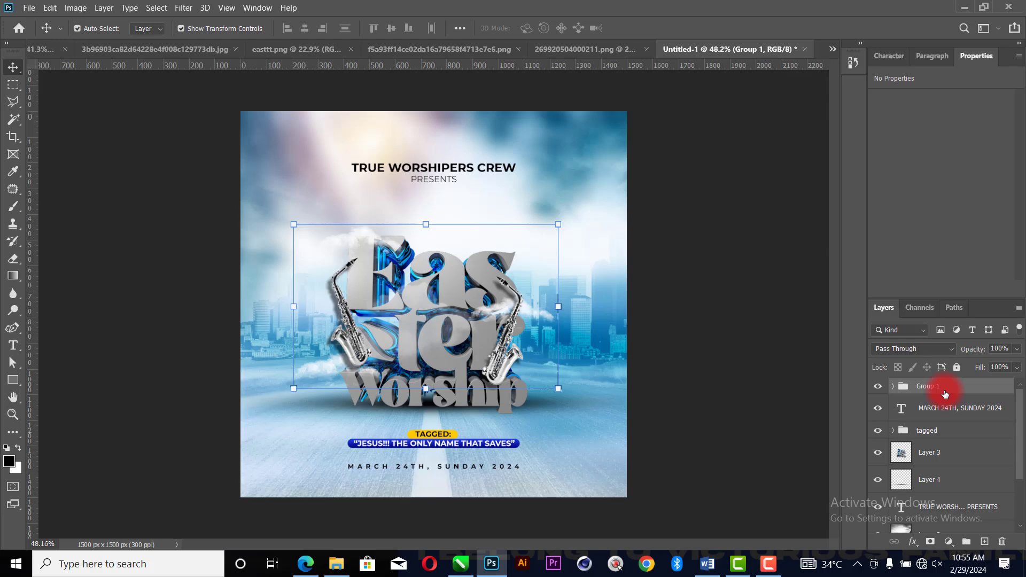
Add a new layer above the group of clouds and saxophones and set the foreground colour to yellow ffea00
left_click(984, 541)
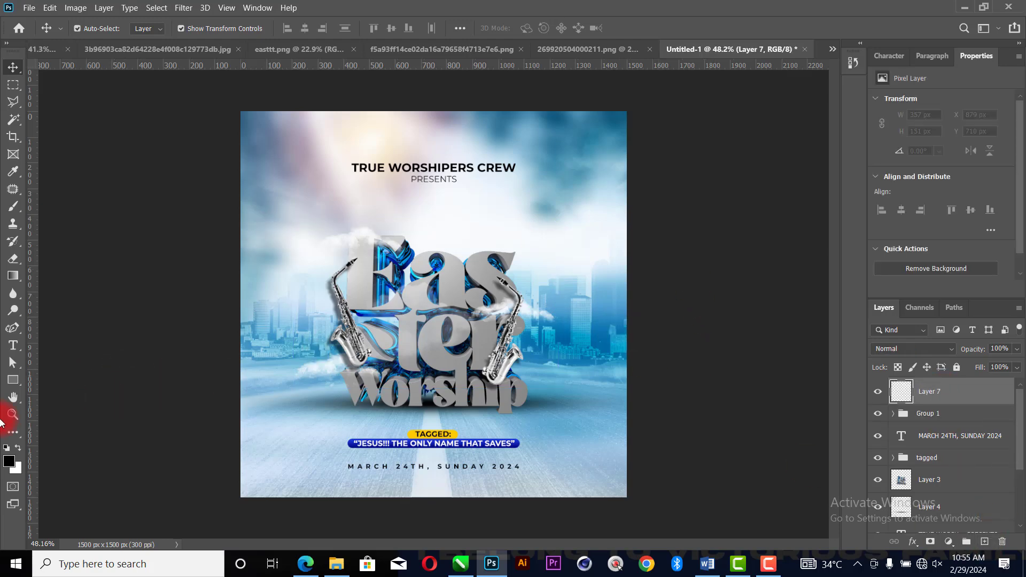
left_click(8, 461)
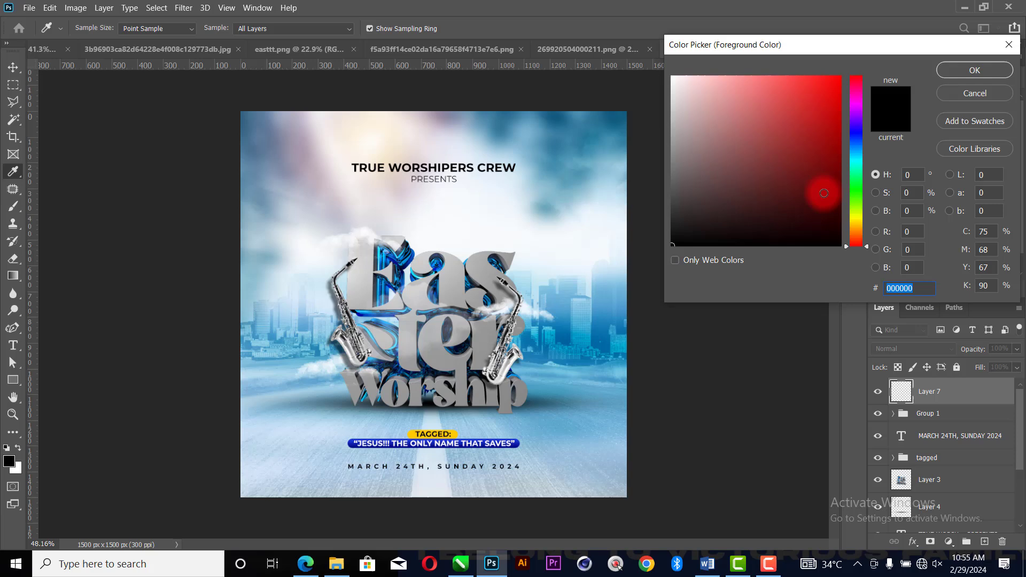
left_click(858, 219)
left_click_drag(792, 133, 918, 7)
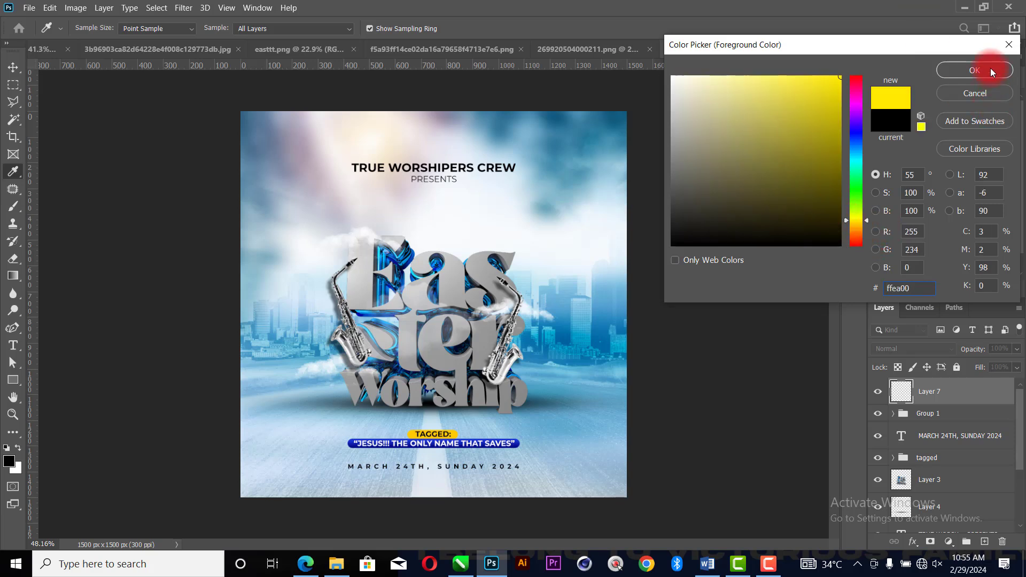
left_click(975, 70)
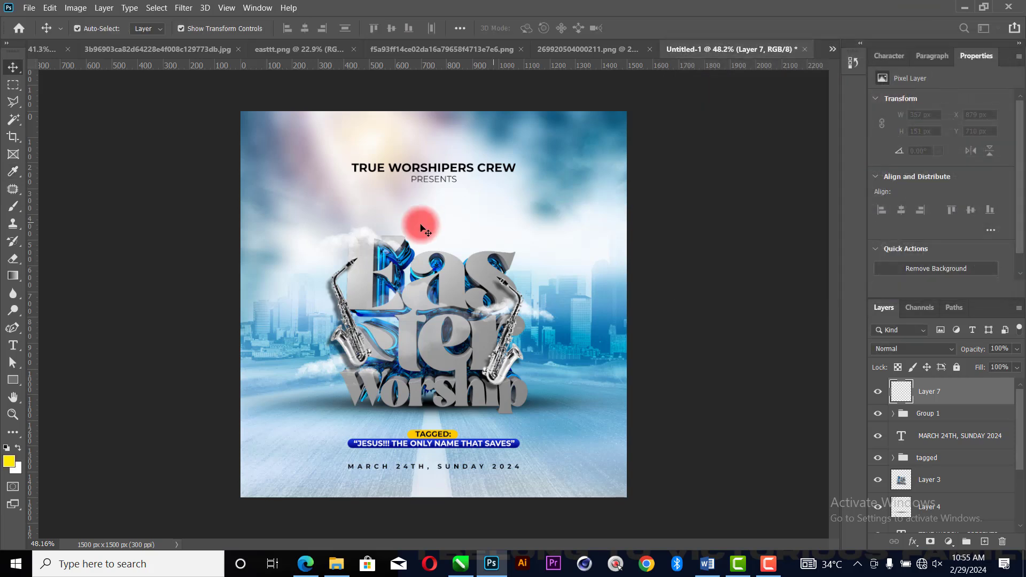
Paint a soft 600 px yellow glow over the Easter lettering on Layer 7 and set its blending mode to Screen
key("b")
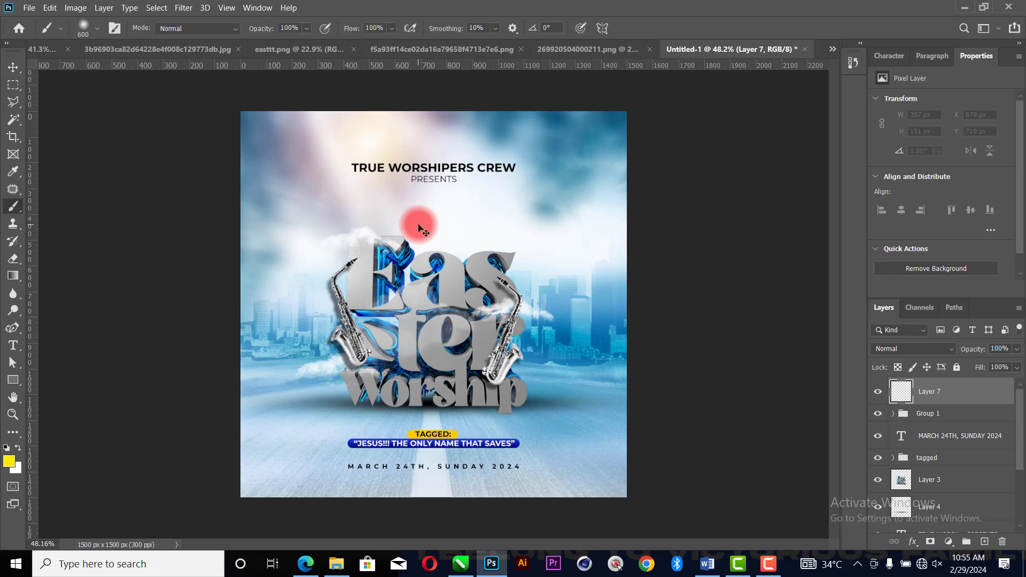
left_click(455, 302)
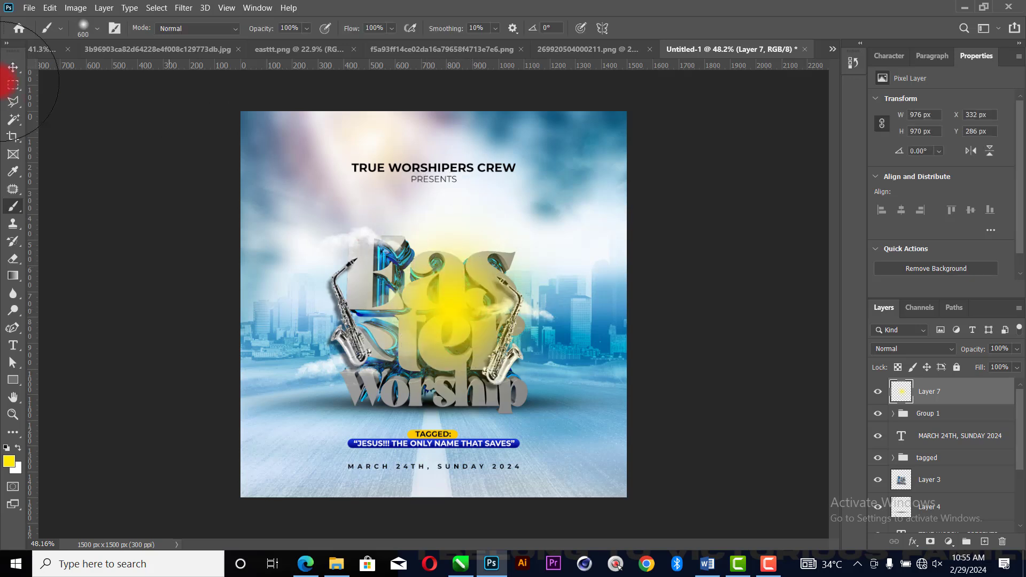
left_click(13, 67)
left_click(392, 219)
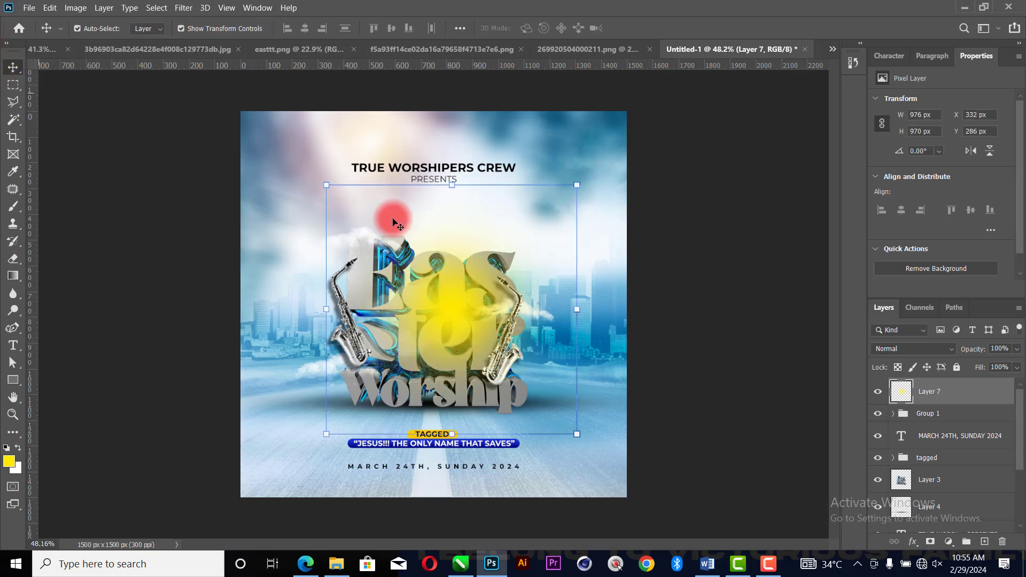
left_click(925, 350)
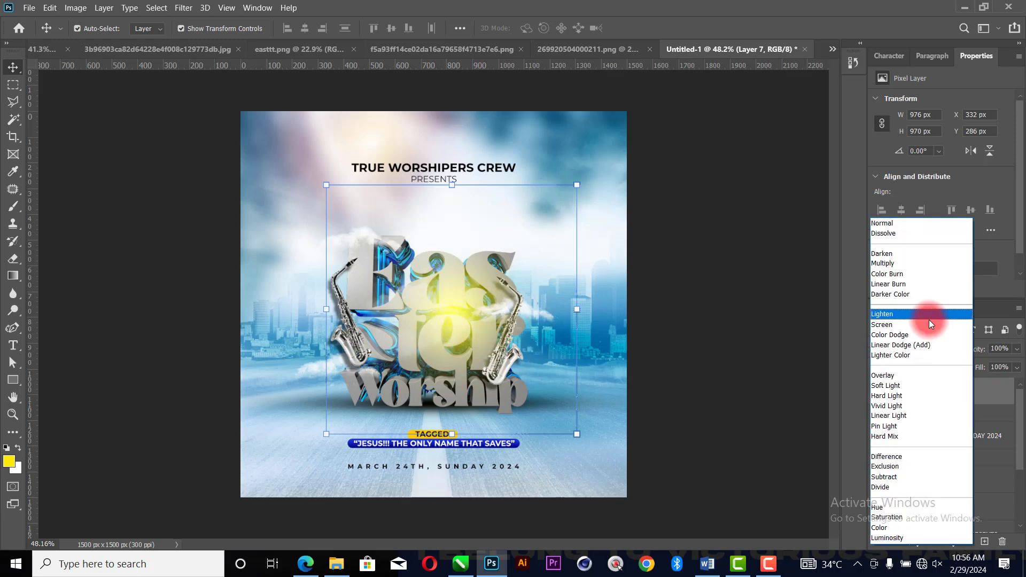
left_click(894, 325)
Place a copy of the yellow glow to the right of the Easter lettering and enlarge it to about 126%
left_click_drag(437, 312, 569, 250)
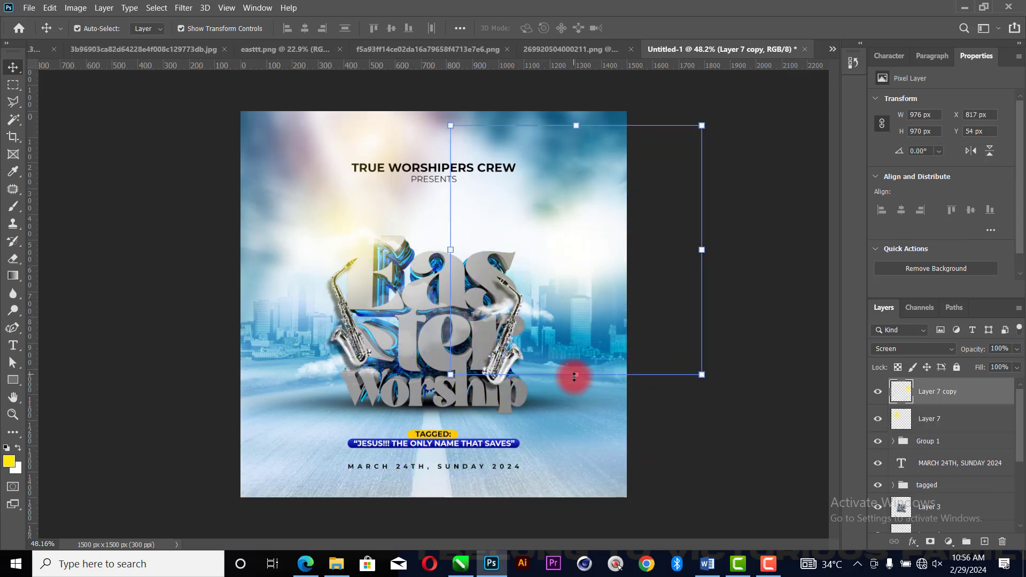
left_click_drag(575, 377, 577, 439)
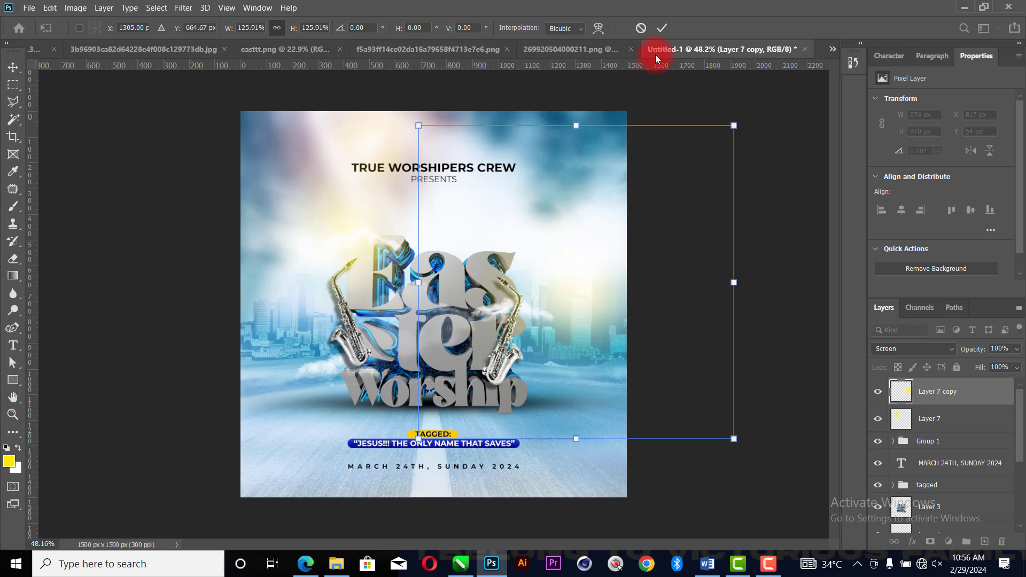
left_click(662, 27)
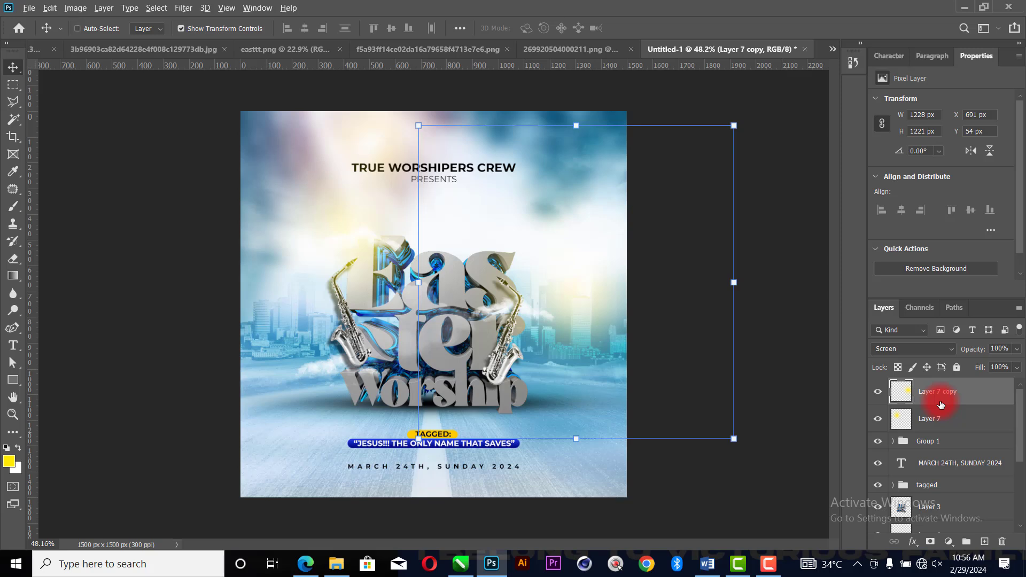
Stamp all visible layers into a new layer above the glows and open the Camera Raw Filter on it
key("ctrl+alt+shift+e")
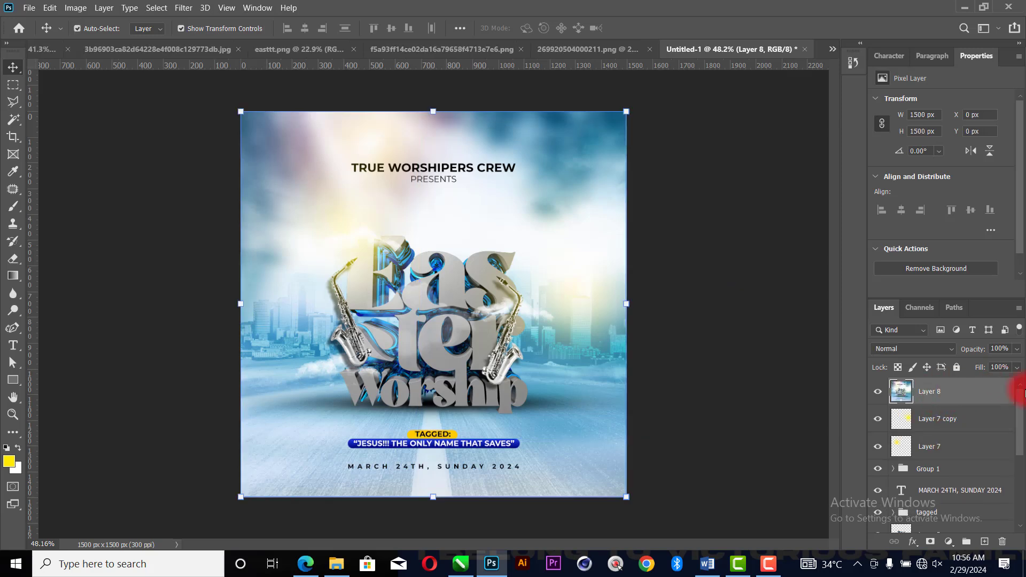
left_click(184, 8)
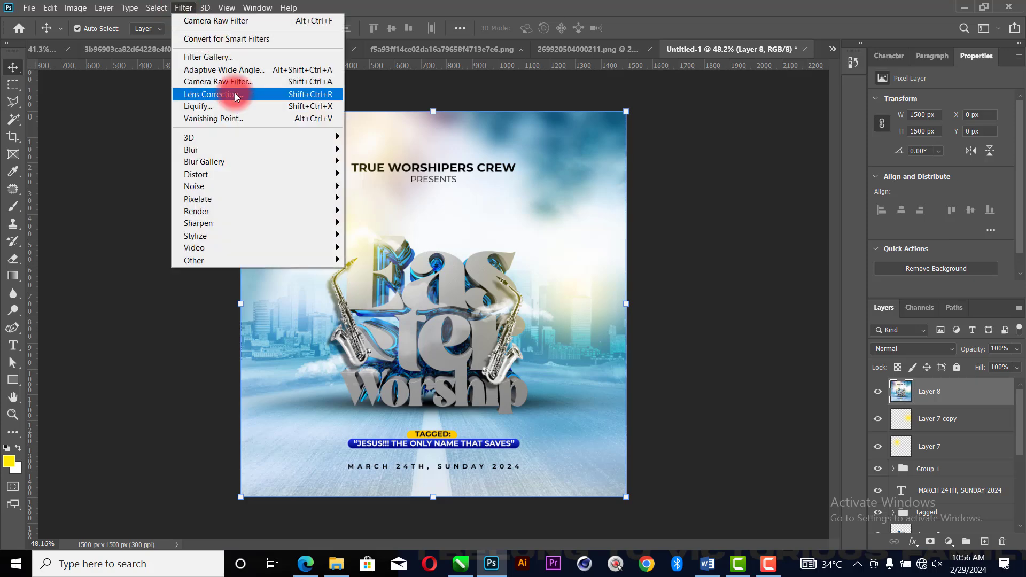
left_click(221, 80)
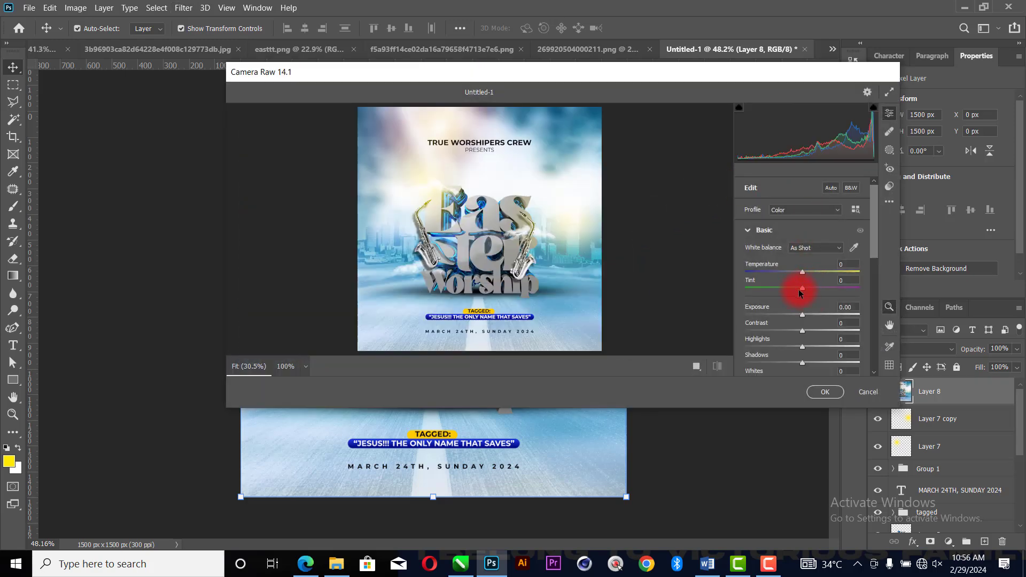
Set the flyer's contrast to +36, blacks to -18, texture to +40 and vibrance to +18
left_click_drag(802, 331, 822, 329)
scroll(813, 310, "down", 1)
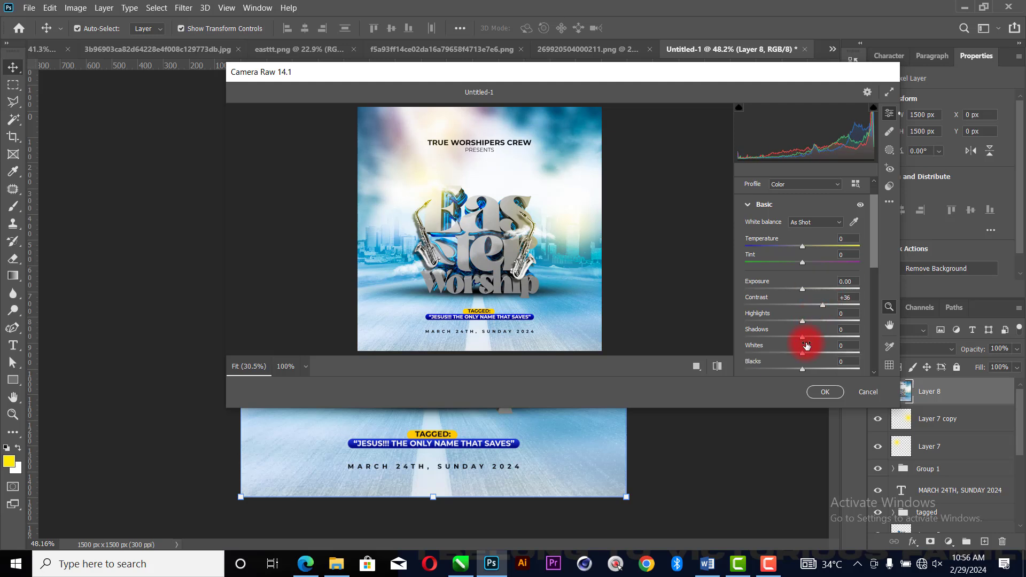
mouse_move(801, 370)
left_mouse_down()
mouse_move(763, 370)
mouse_move(791, 369)
left_mouse_up()
scroll(822, 324, "down", 4)
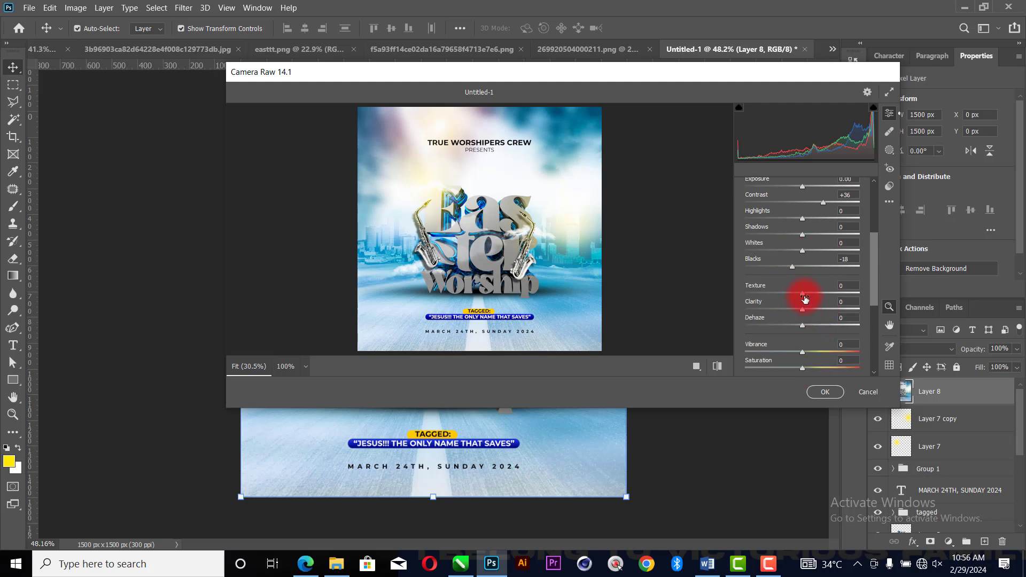
left_click_drag(805, 298, 829, 290)
scroll(825, 290, "down", 2)
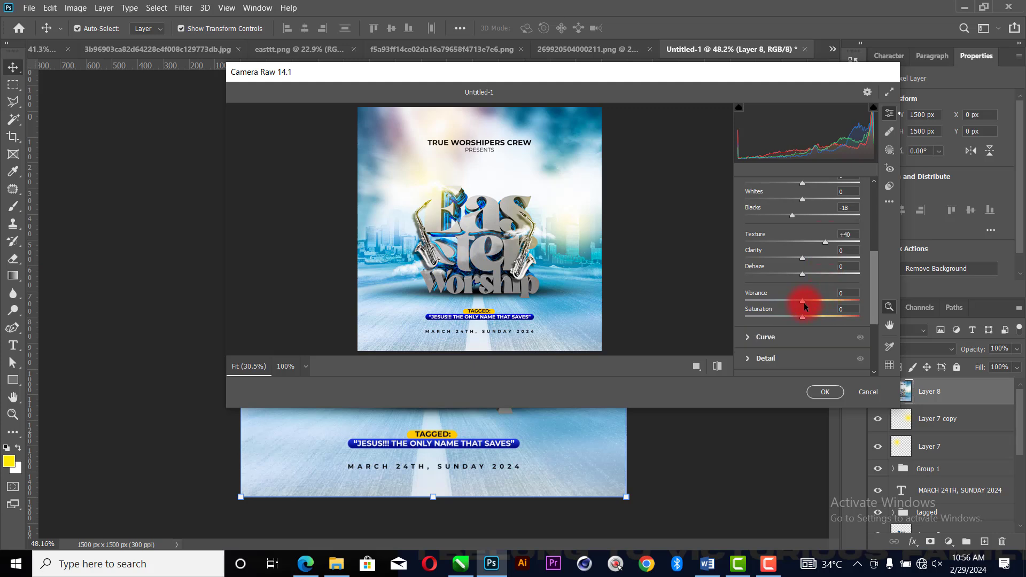
mouse_move(802, 303)
left_mouse_down()
mouse_move(836, 300)
mouse_move(812, 307)
left_mouse_up()
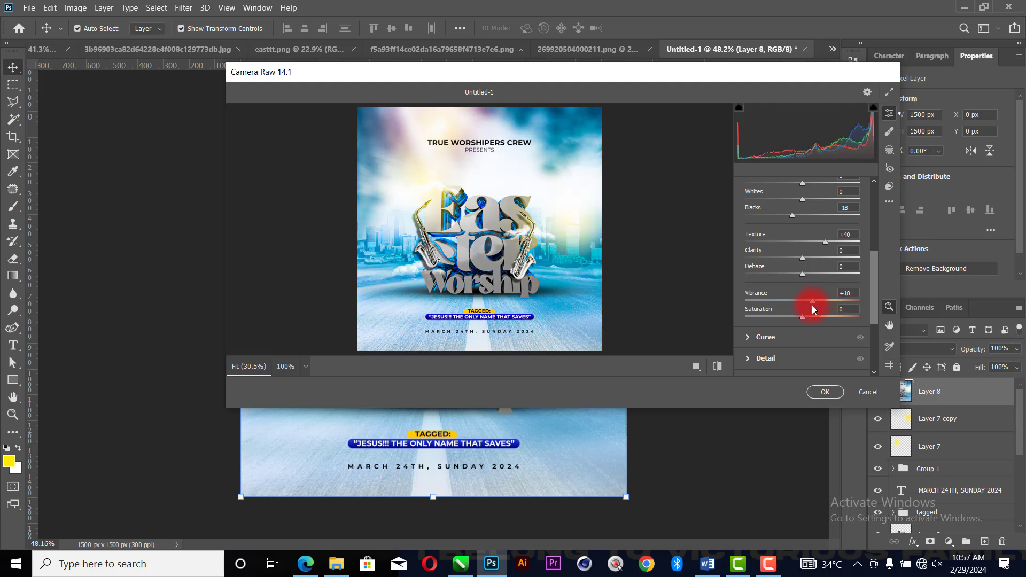
Add slight sharpening, adjust the vignetting effect, and apply the Camera Raw adjustments to the merged layer
scroll(818, 301, "down", 5)
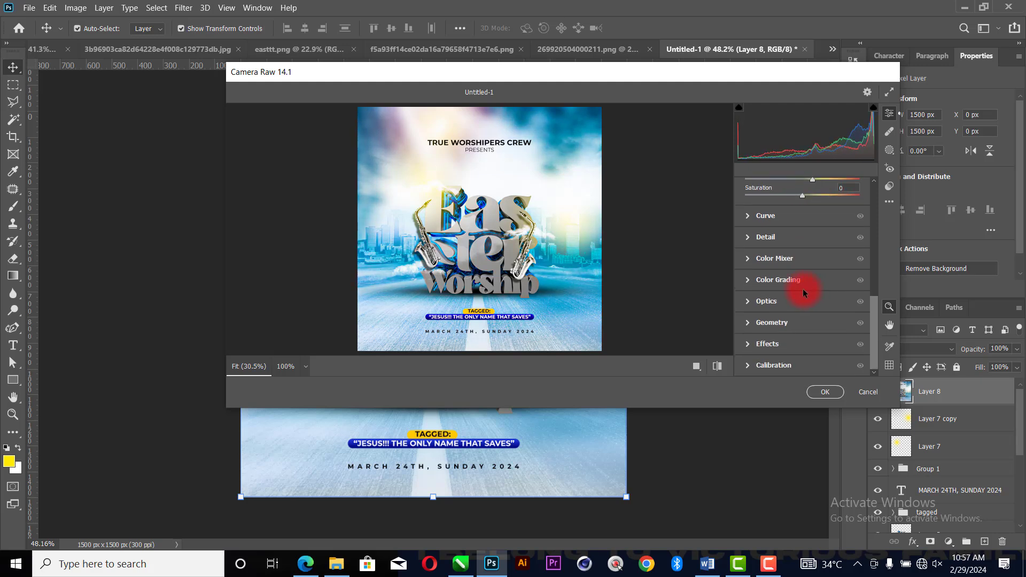
left_click(752, 237)
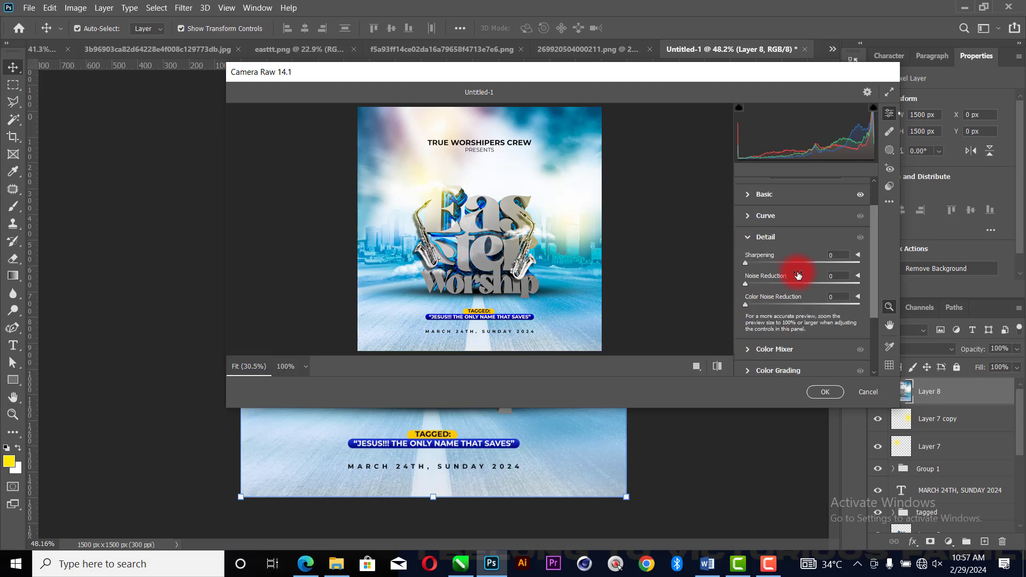
left_click_drag(733, 263, 754, 264)
left_click(748, 237)
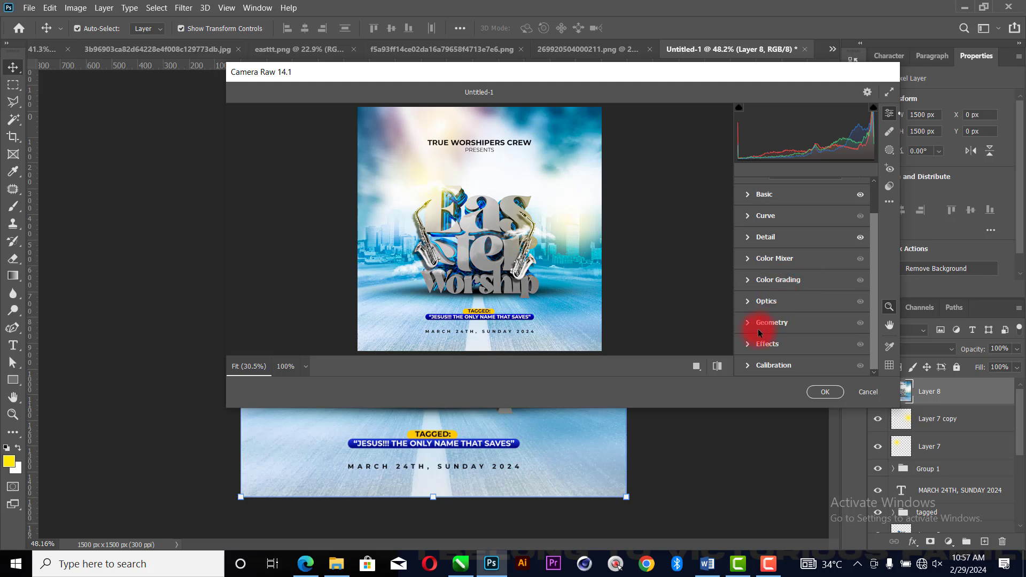
left_click(750, 343)
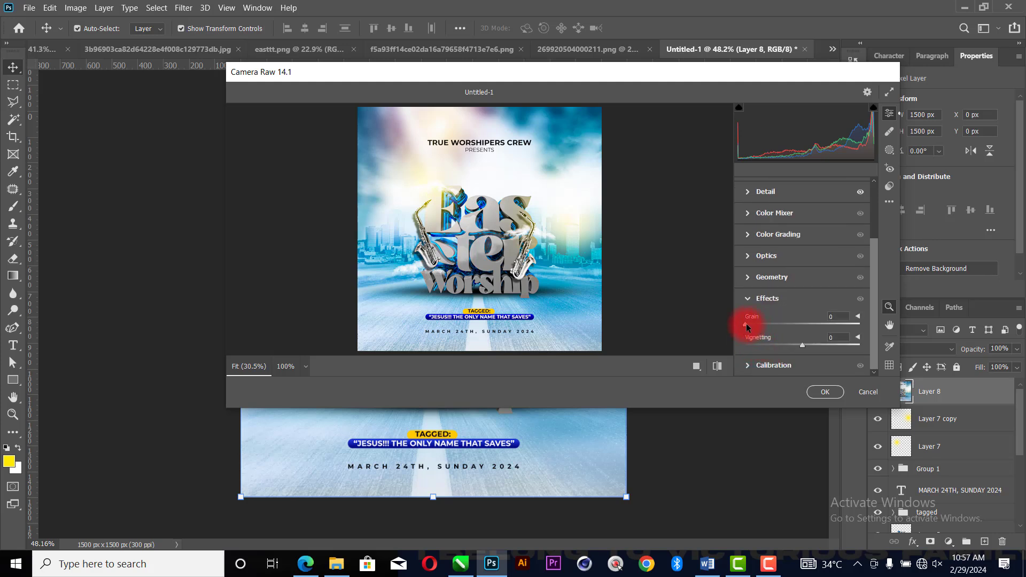
left_click_drag(764, 321, 796, 348)
left_click(801, 346)
left_click(821, 392)
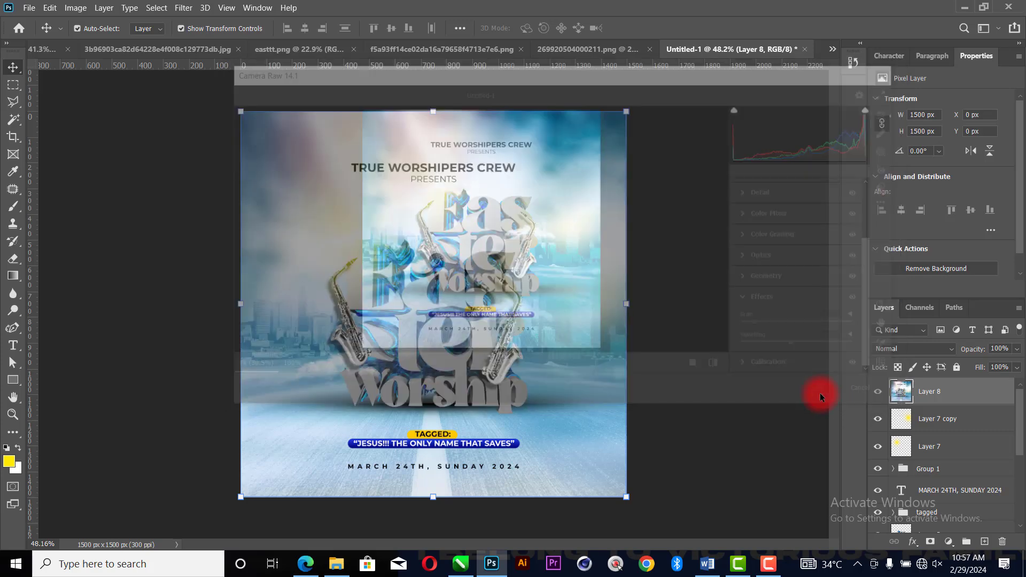
key("z")
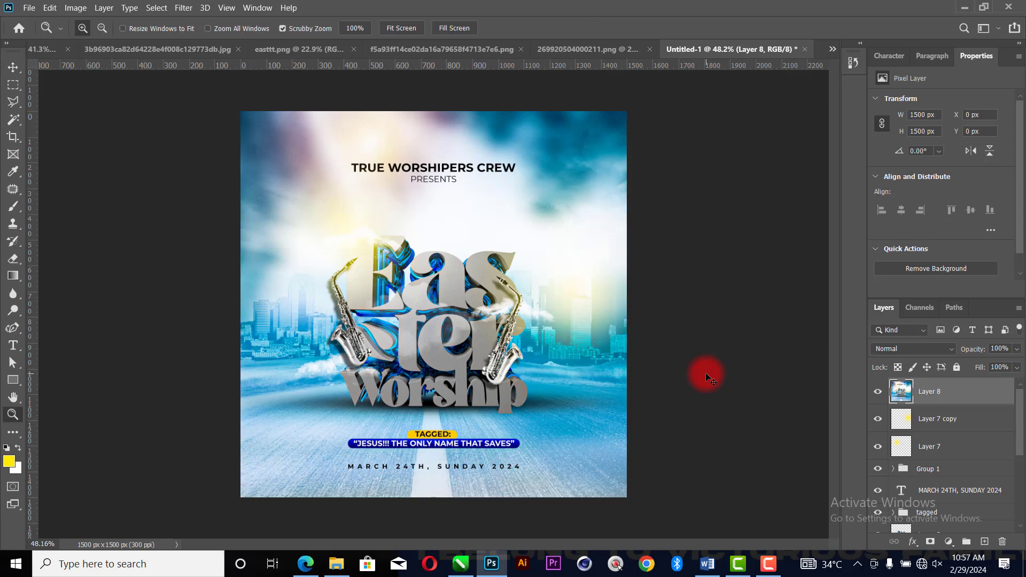
right_click(548, 298)
left_click(571, 302)
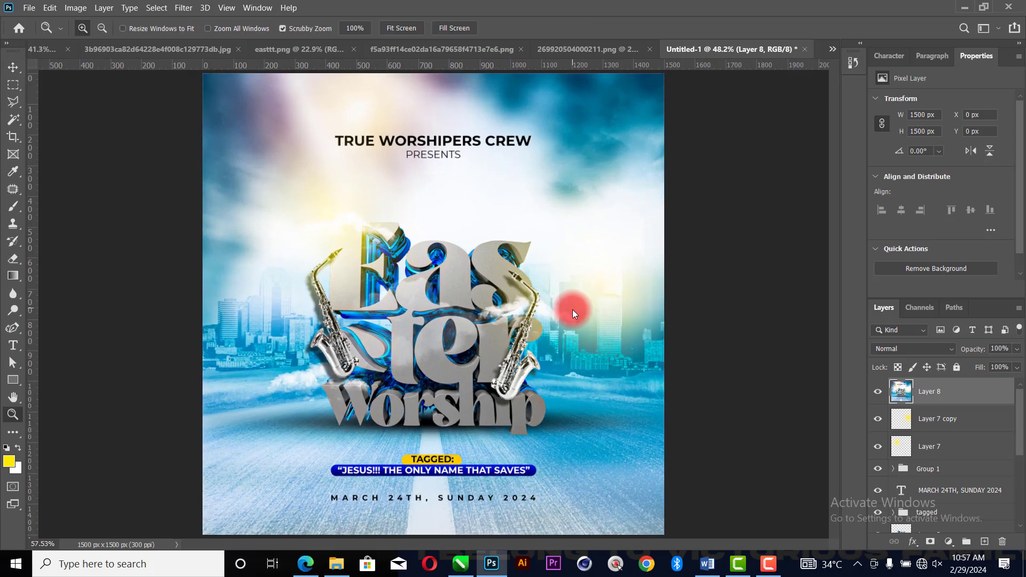